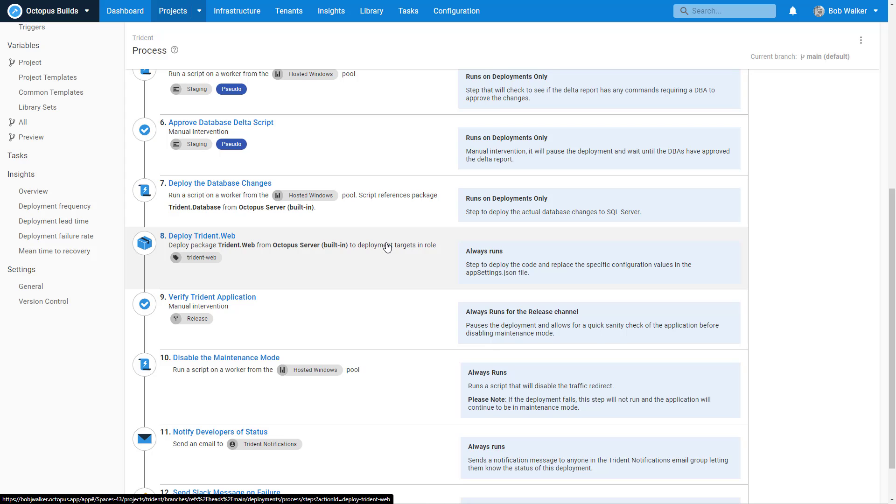
Step: Examine the Trident project's variables.ocl file on GitHub and check whether the Project.Runbook.Api.Key variable is version controlled in Octopus Deploy
{"action": "left_click", "coordinate": [47, 71]}
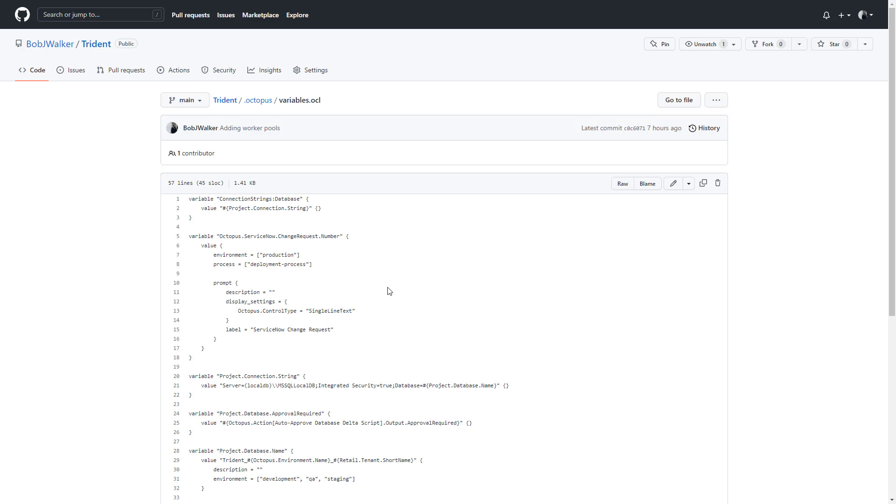
{"action": "scroll", "coordinate": [388, 291], "scroll_direction": "down", "scroll_amount": 2}
{"action": "scroll", "coordinate": [389, 291], "scroll_direction": "down", "scroll_amount": 2}
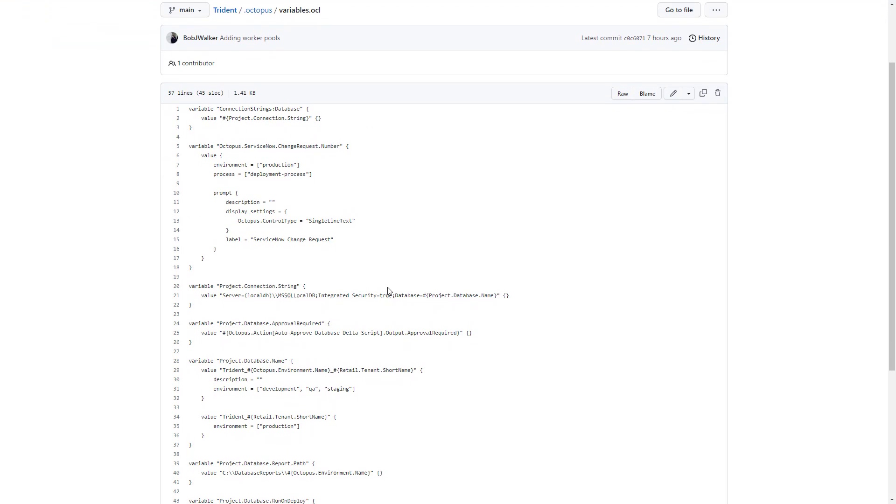
{"action": "scroll", "coordinate": [390, 291], "scroll_direction": "up", "scroll_amount": 1}
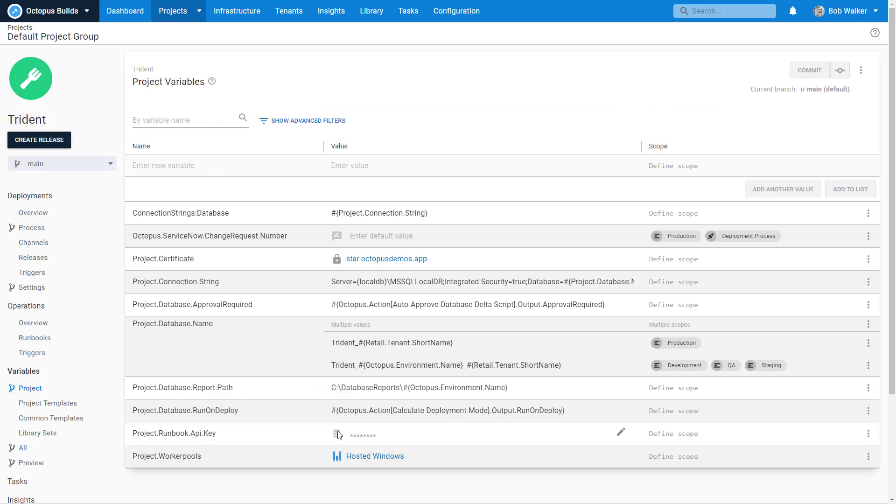
{"action": "mouse_move", "coordinate": [337, 436]}
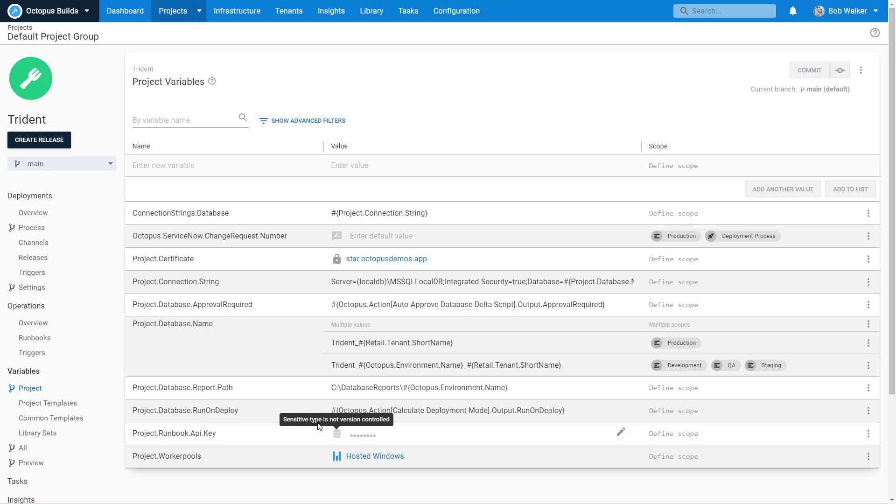
Step: Create a branch named staging-deployment-pattern from main for the Trident project's deployment process
{"action": "left_click", "coordinate": [31, 227]}
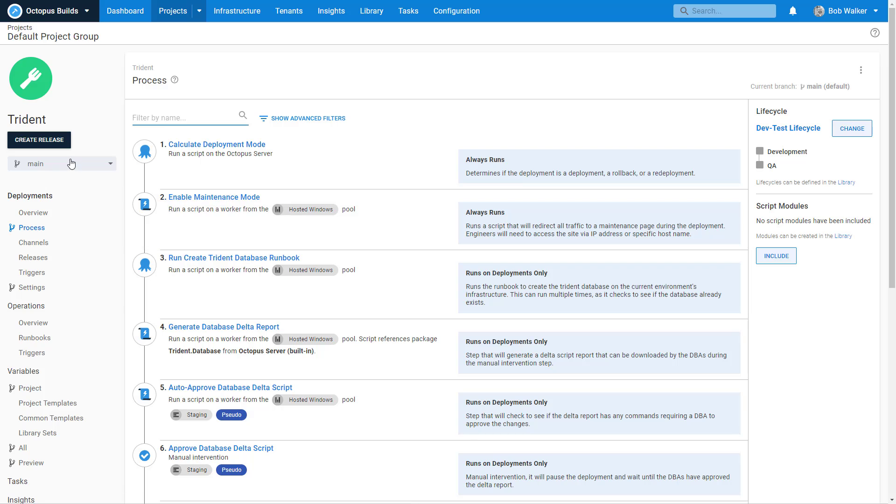
{"action": "left_click", "coordinate": [71, 163]}
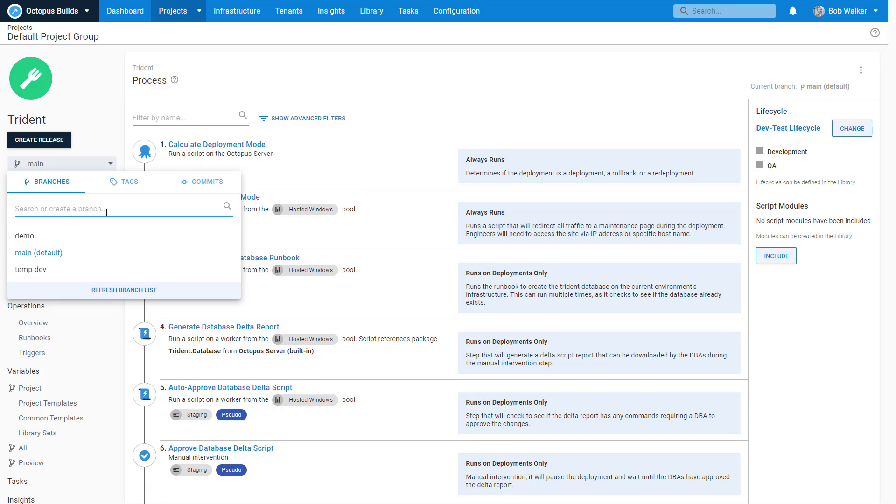
{"action": "type", "text": "staging-"}
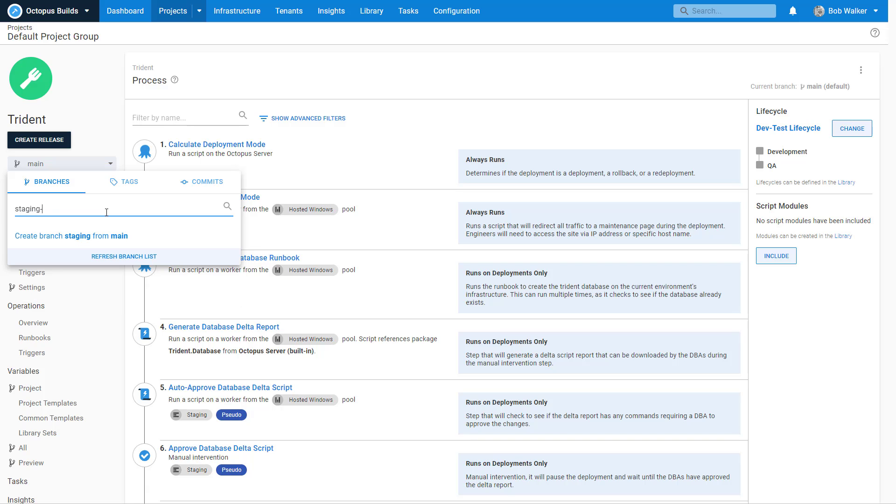
{"action": "type", "text": "deployment-pat"}
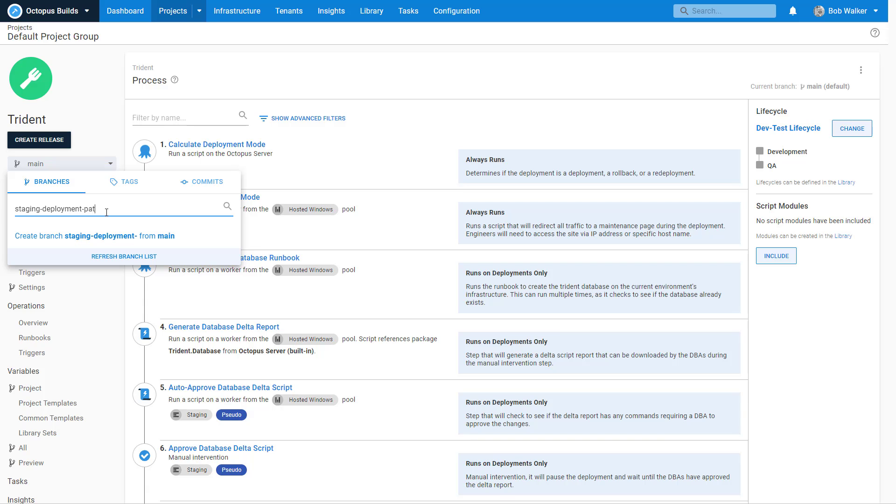
{"action": "type", "text": "tern"}
{"action": "left_click", "coordinate": [106, 239]}
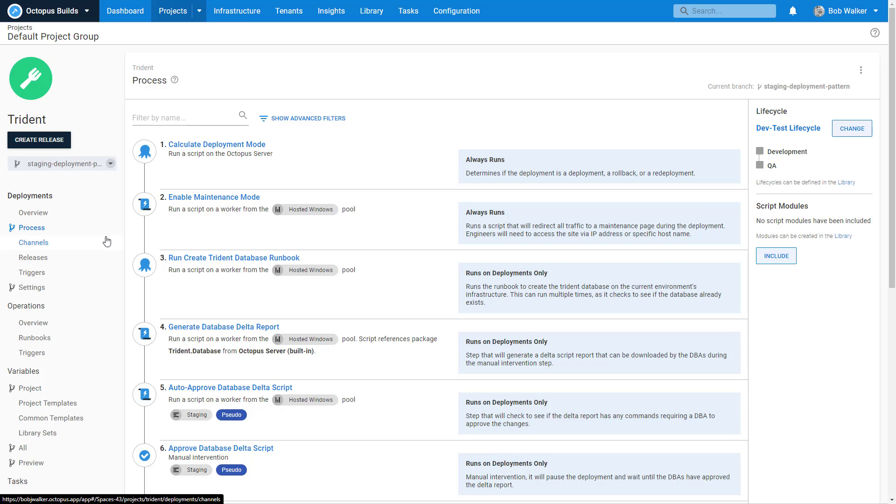
Step: Delete the Enable Maintenance Mode step from the deployment process
{"action": "left_click", "coordinate": [409, 214]}
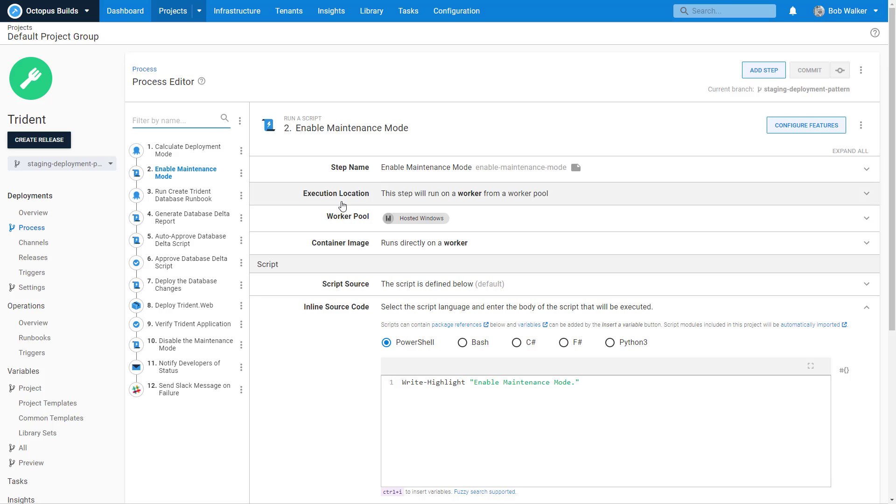
{"action": "left_click", "coordinate": [241, 173]}
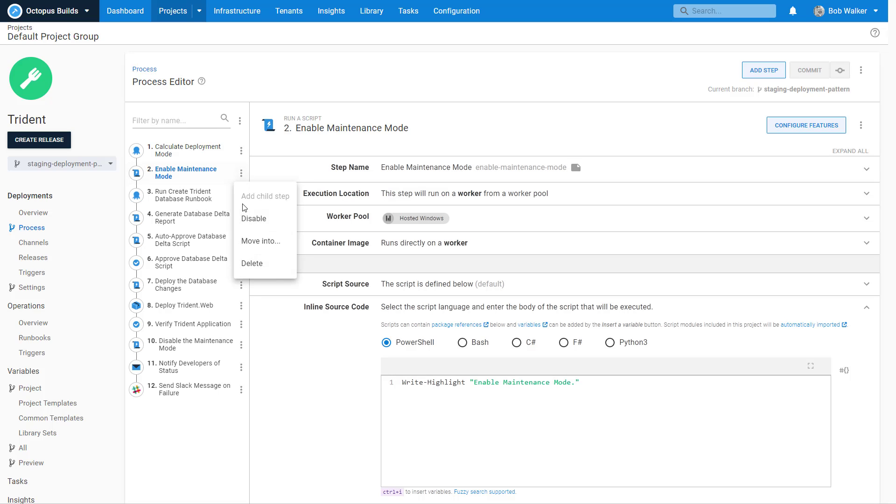
{"action": "left_click", "coordinate": [252, 263]}
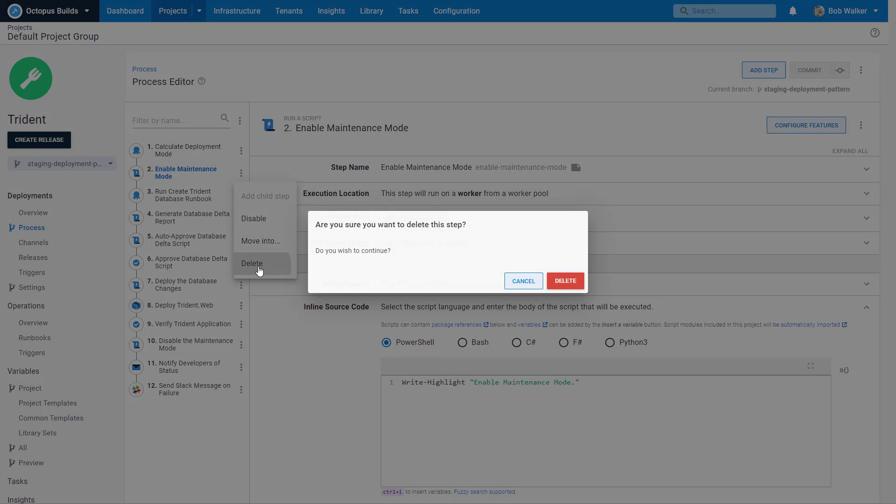
{"action": "left_click", "coordinate": [565, 281]}
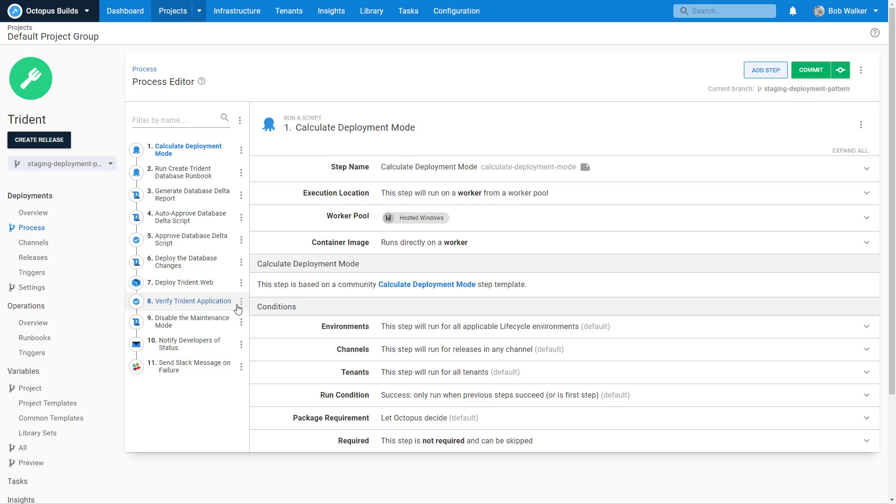
Step: Delete the Verify Application manual intervention step from the deployment process
{"action": "left_click", "coordinate": [242, 303]}
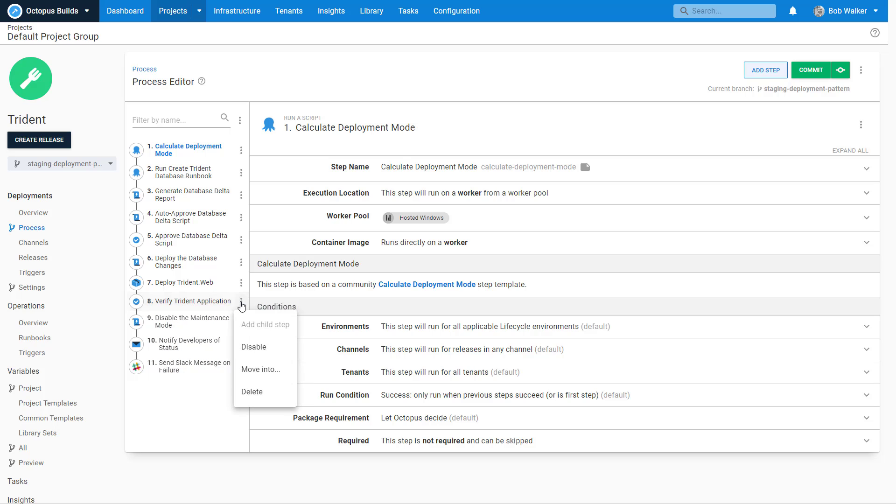
{"action": "left_click", "coordinate": [252, 392]}
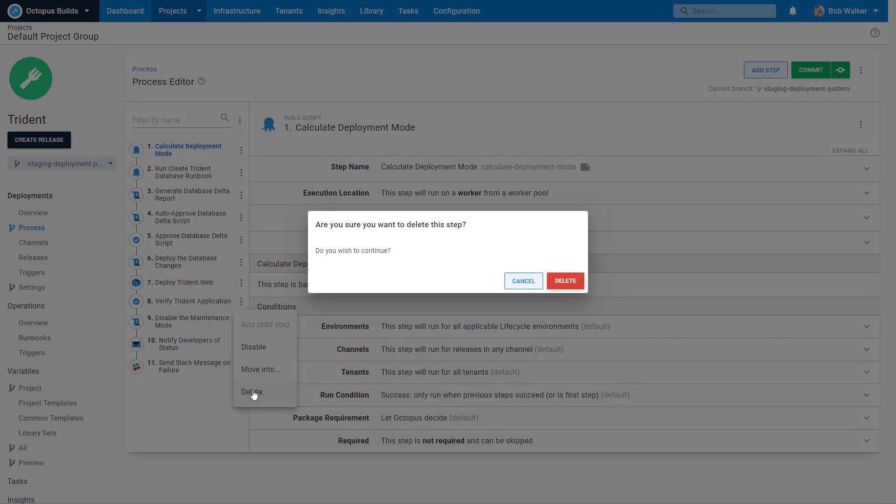
{"action": "left_click", "coordinate": [570, 282]}
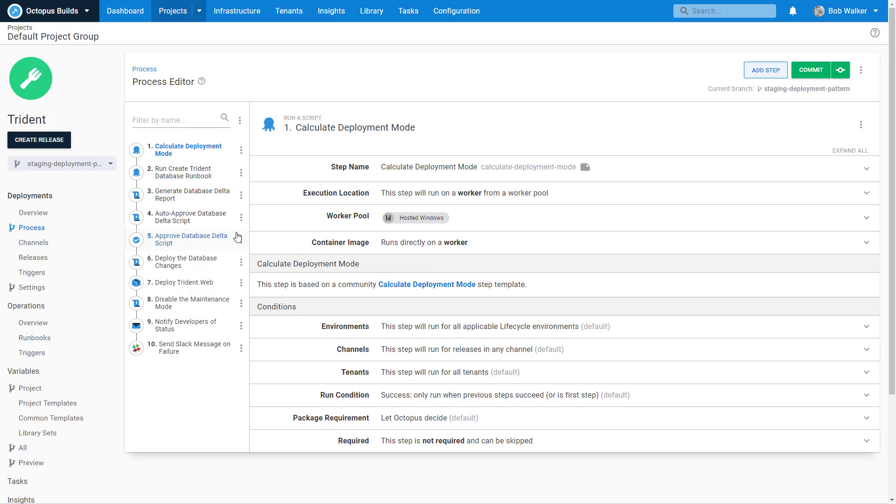
Step: Add a Run a Script step named "Verify application" that runs once on a worker
{"action": "left_click", "coordinate": [765, 70]}
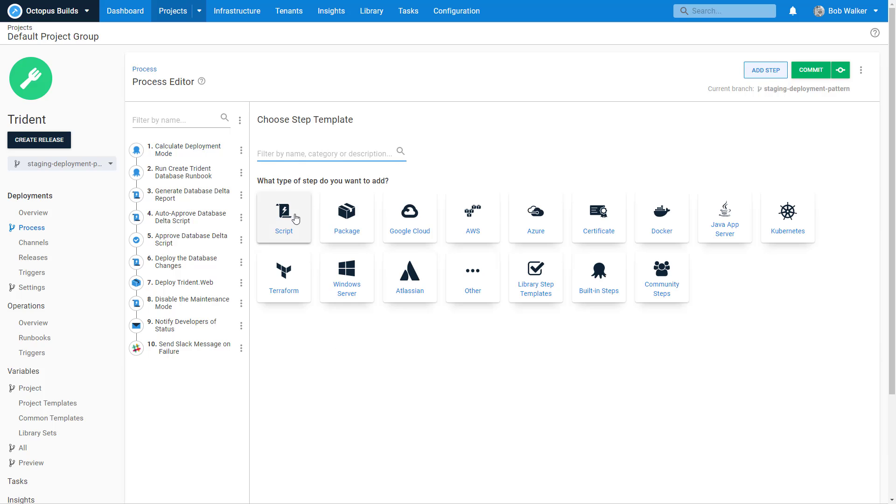
{"action": "left_click", "coordinate": [292, 226]}
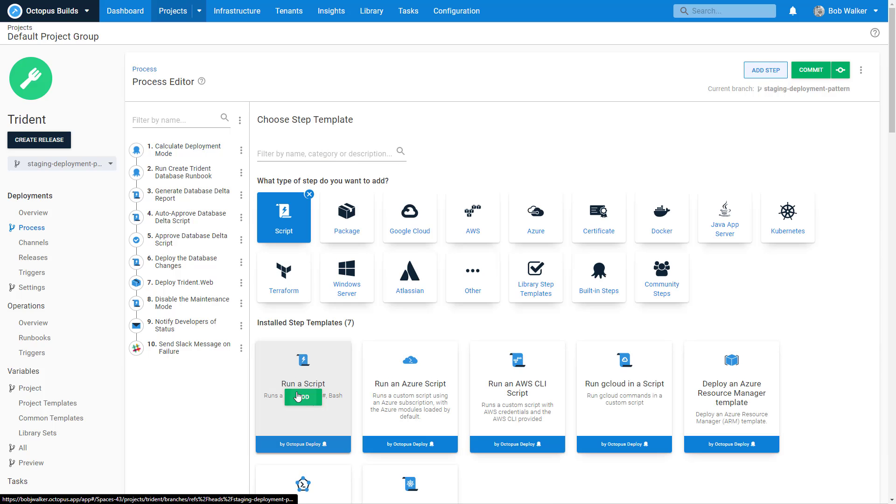
{"action": "left_click", "coordinate": [298, 397]}
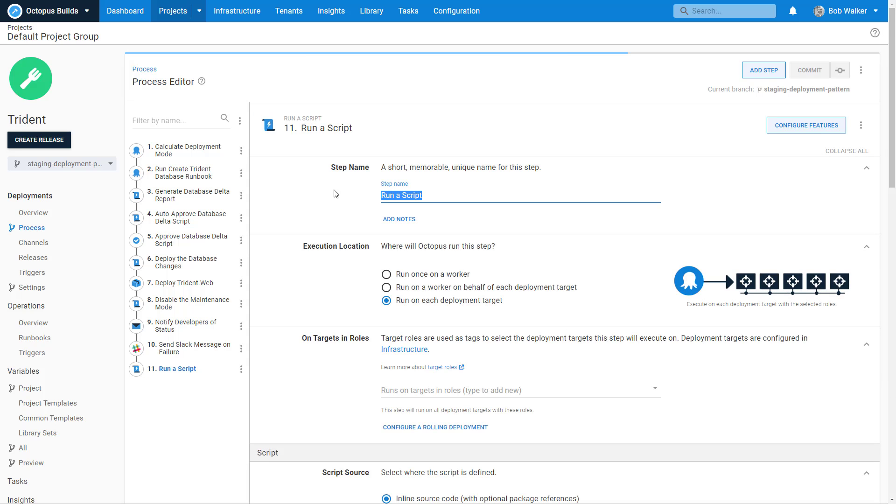
{"action": "type", "text": "Verify application"}
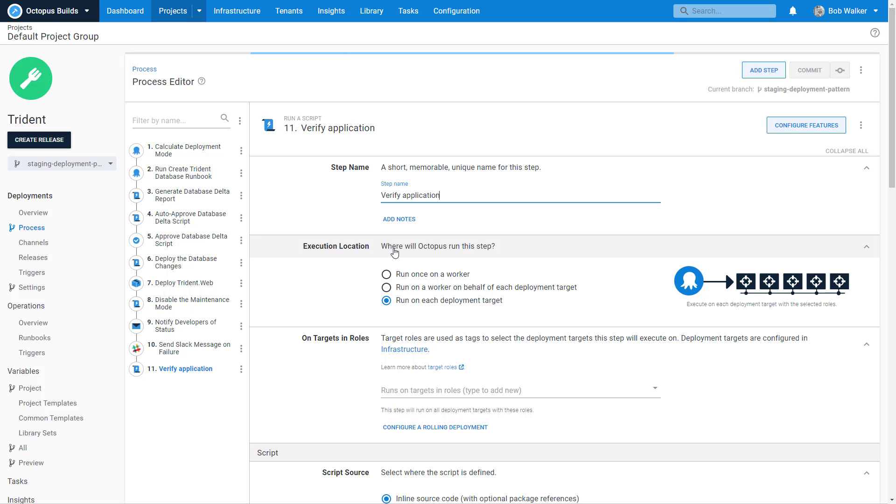
{"action": "left_click", "coordinate": [401, 278]}
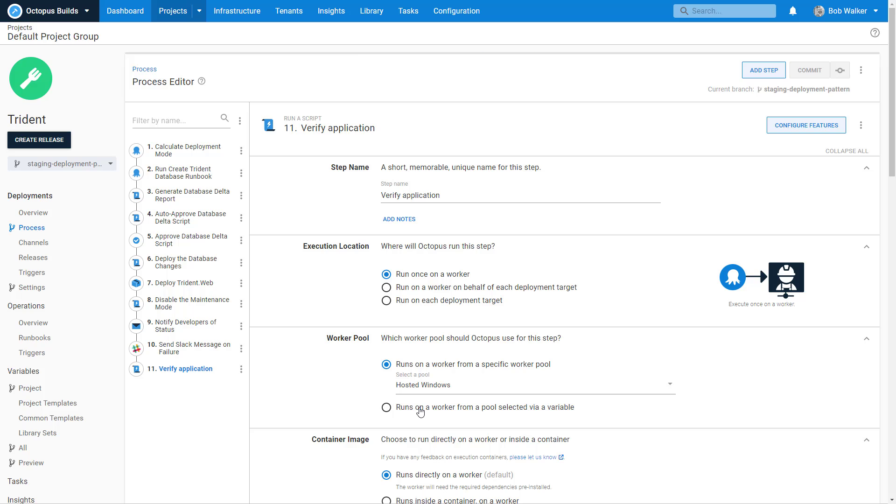
{"action": "left_click", "coordinate": [419, 409]}
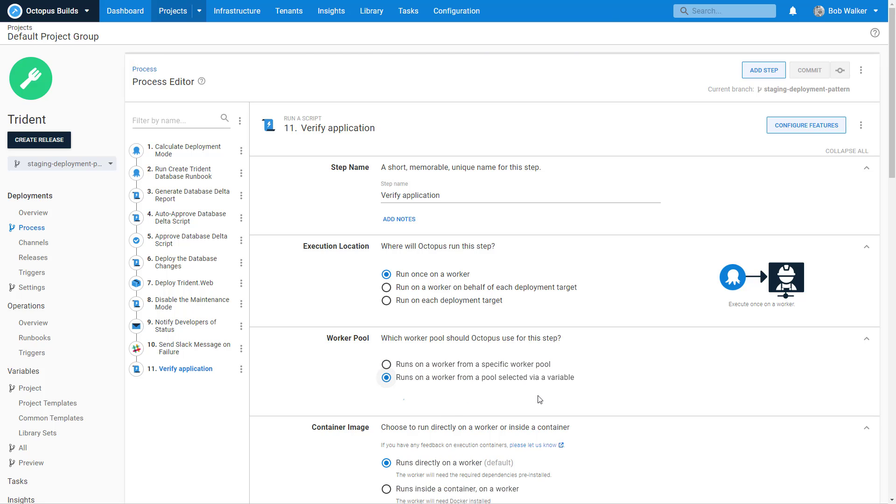
{"action": "left_click", "coordinate": [480, 402]}
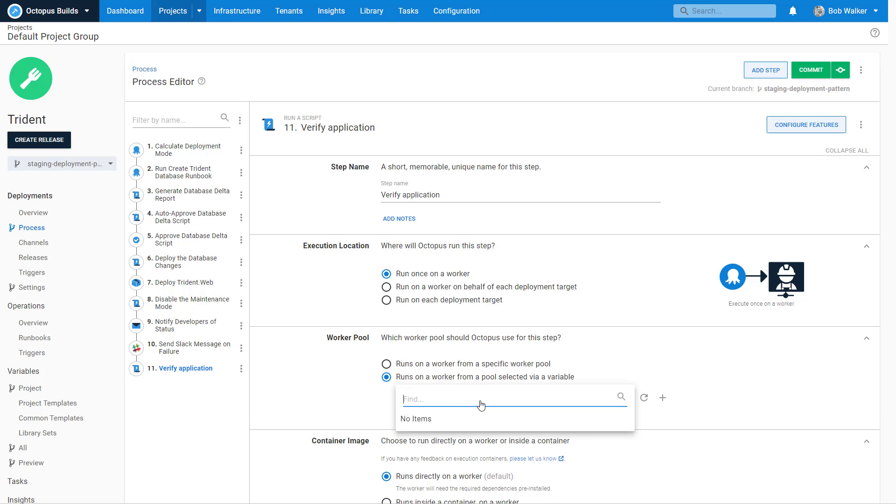
{"action": "left_click", "coordinate": [660, 414]}
{"action": "left_click", "coordinate": [471, 366]}
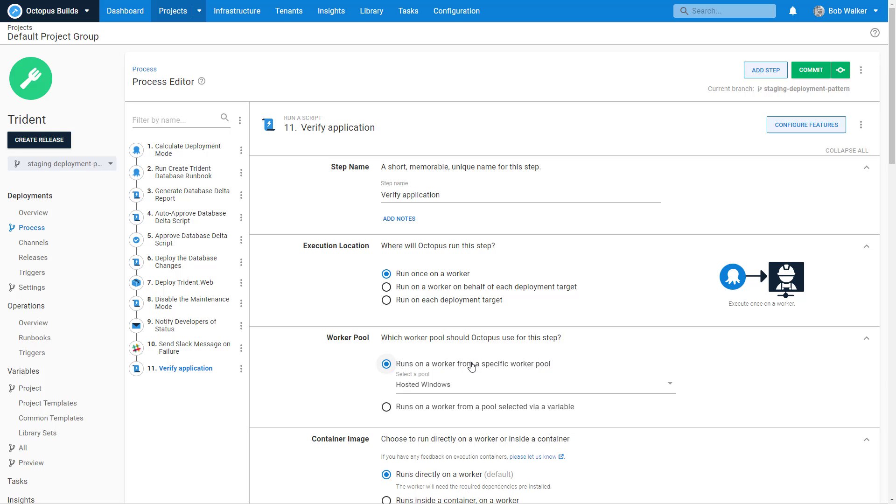
Step: Enter a PowerShell script getting a random number from 1 to 100 and, at 90 or above, writing "An error occurred verifying the application." and exiting with 1
{"action": "scroll", "coordinate": [747, 374], "scroll_direction": "down", "scroll_amount": 3}
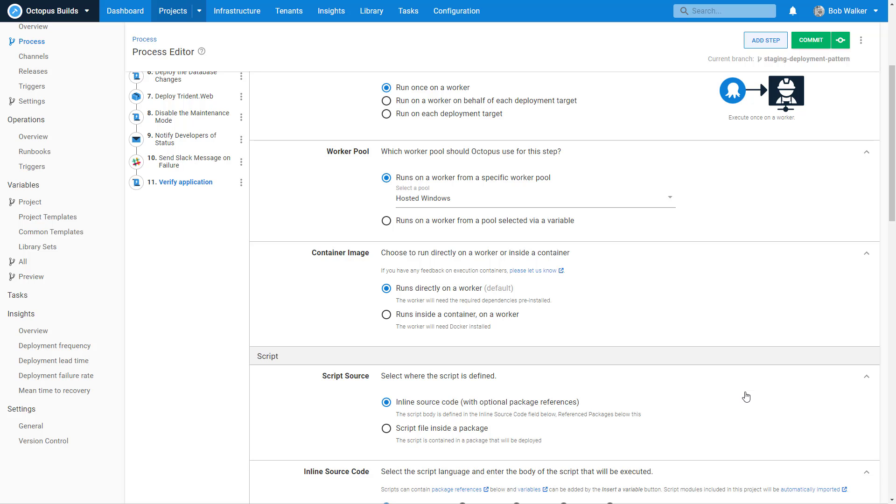
{"action": "scroll", "coordinate": [747, 396], "scroll_direction": "up", "scroll_amount": 1}
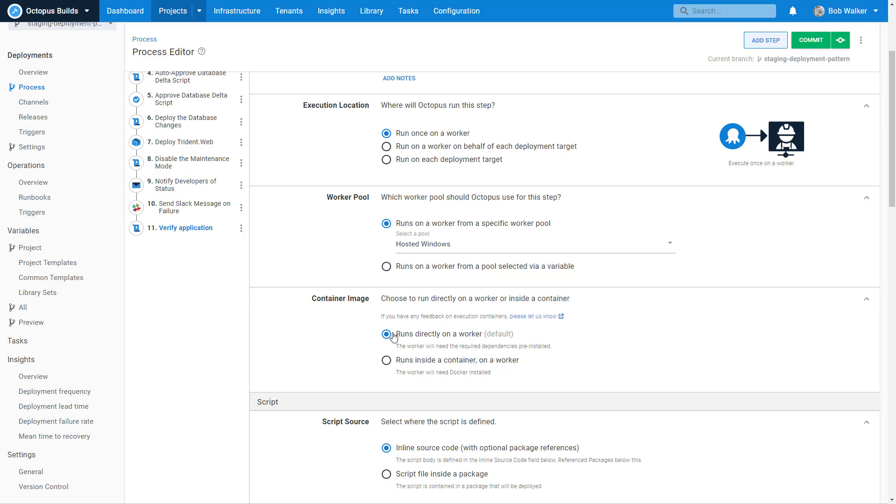
{"action": "scroll", "coordinate": [663, 424], "scroll_direction": "down", "scroll_amount": 3}
{"action": "left_click", "coordinate": [519, 422]}
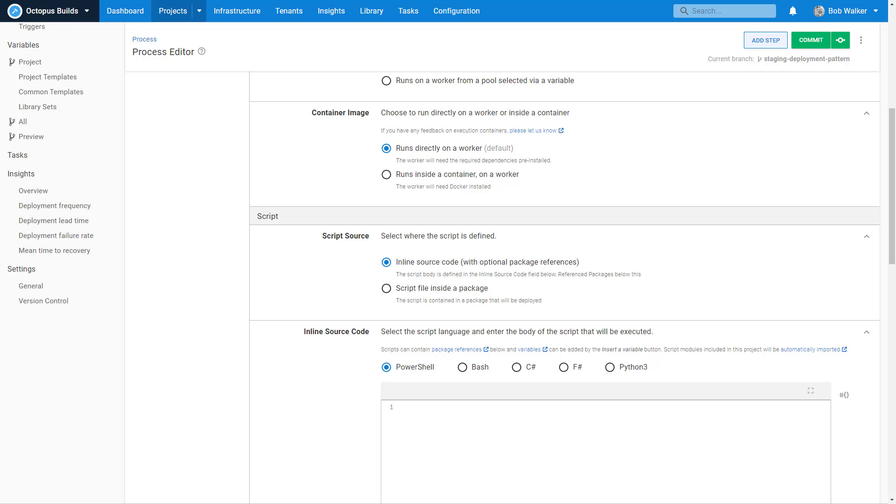
{"action": "type", "text": "$randomNumber = Get-Random -Minimum 1 -Maximum 100  if ($randomNumber -ge 90) {     Write-Host \"An error occurred verifying the application.\"     exit 1 }"}
{"action": "scroll", "coordinate": [319, 407], "scroll_direction": "down", "scroll_amount": 1}
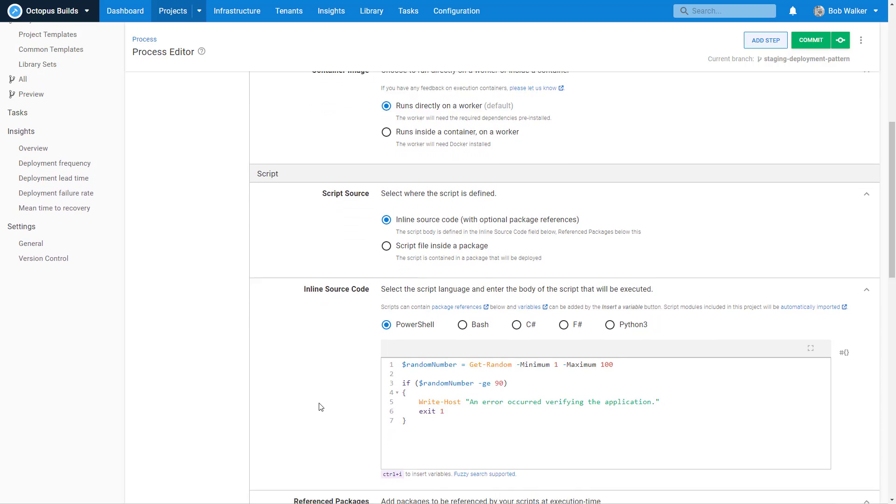
{"action": "scroll", "coordinate": [318, 407], "scroll_direction": "down", "scroll_amount": 1}
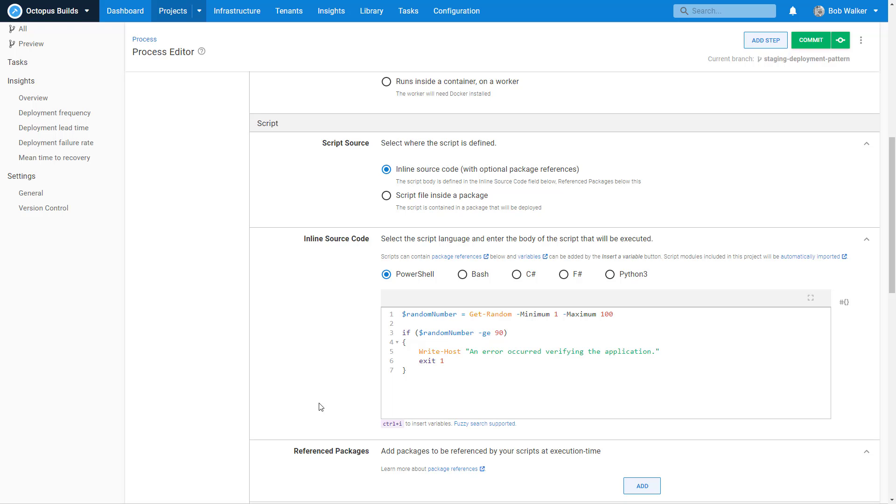
Step: Reorder the process steps so that Verify application comes between Deploy Trident.Web and Disable the Maintenance Mode
{"action": "scroll", "coordinate": [320, 407], "scroll_direction": "up", "scroll_amount": 8}
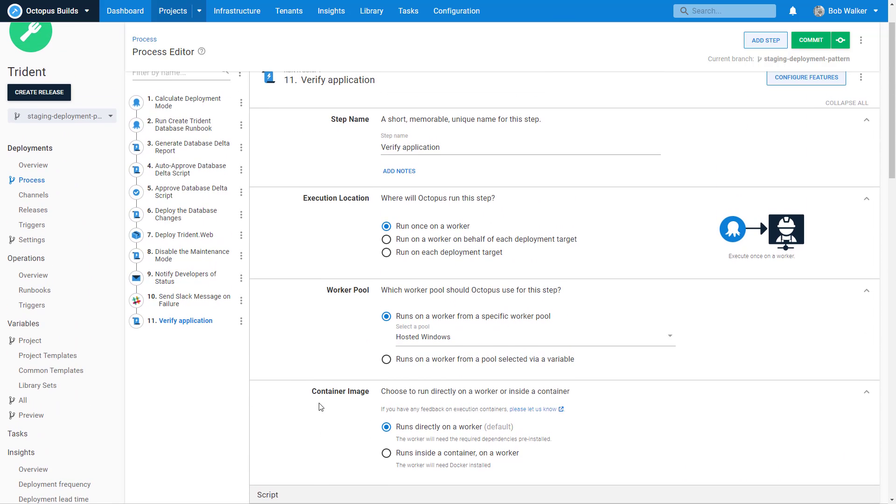
{"action": "scroll", "coordinate": [245, 140], "scroll_direction": "up", "scroll_amount": 2}
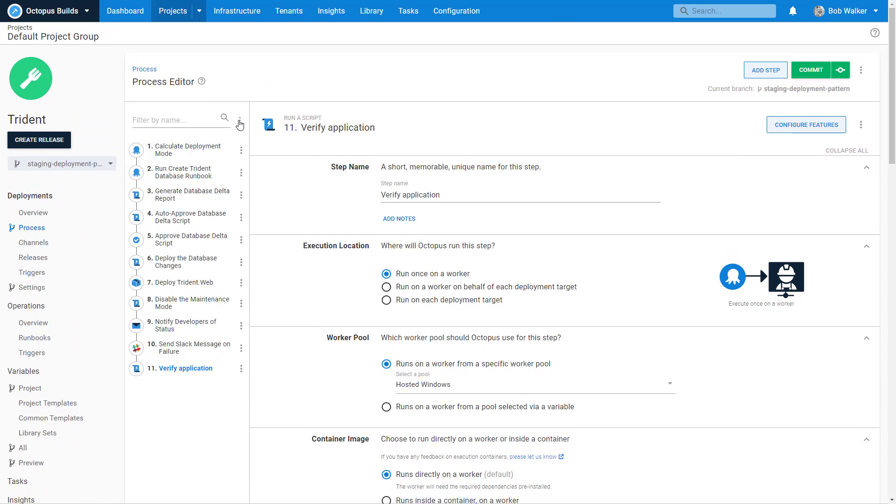
{"action": "left_click", "coordinate": [240, 124]}
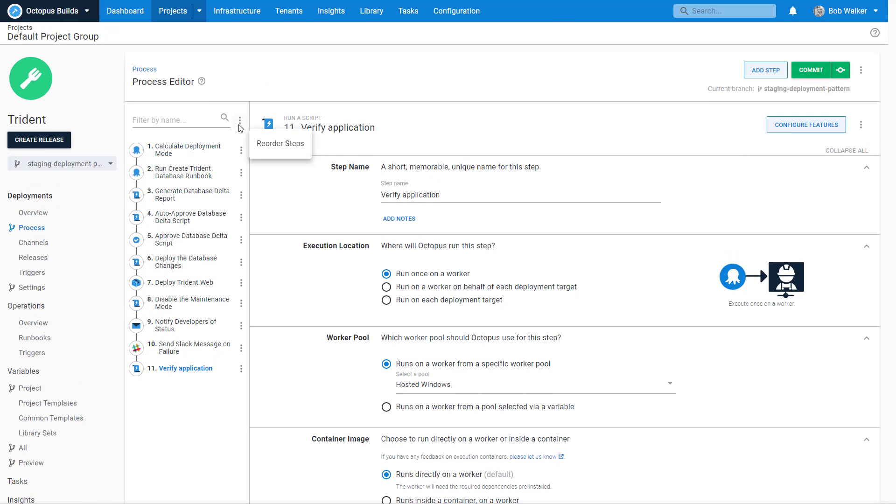
{"action": "left_click", "coordinate": [274, 149]}
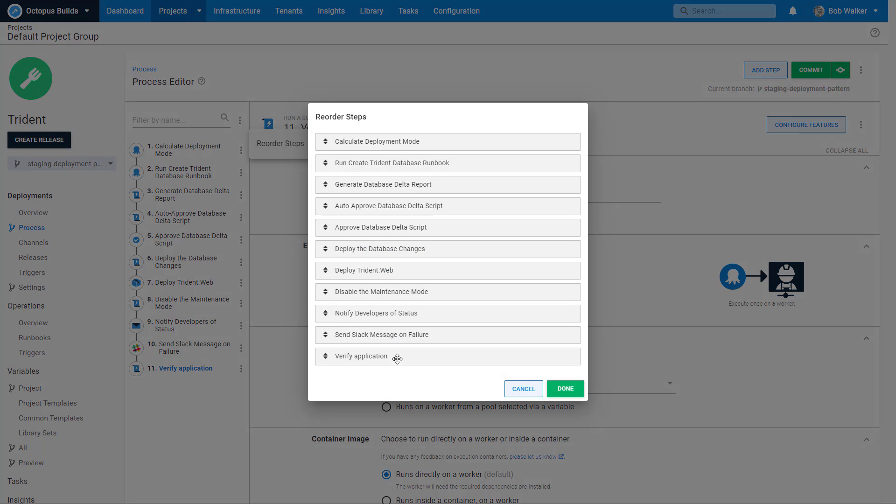
{"action": "left_click_drag", "start_coordinate": [396, 356], "coordinate": [402, 285]}
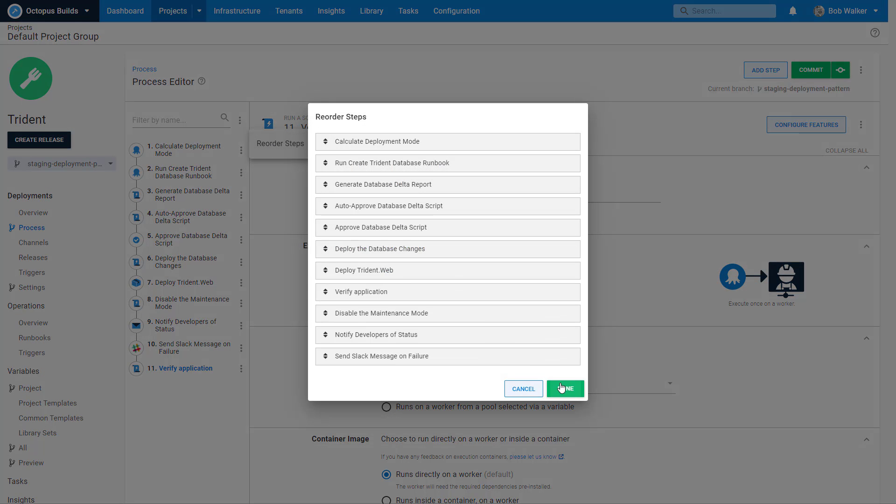
{"action": "left_click", "coordinate": [565, 389]}
{"action": "left_click", "coordinate": [168, 321]}
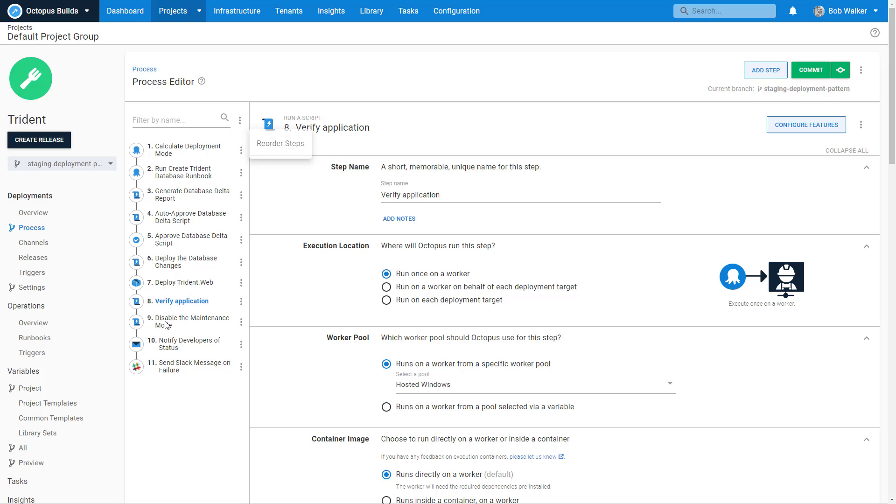
Step: Rename the Disable the Maintenance Mode step to "Update Load Balancer"
{"action": "left_click", "coordinate": [171, 324]}
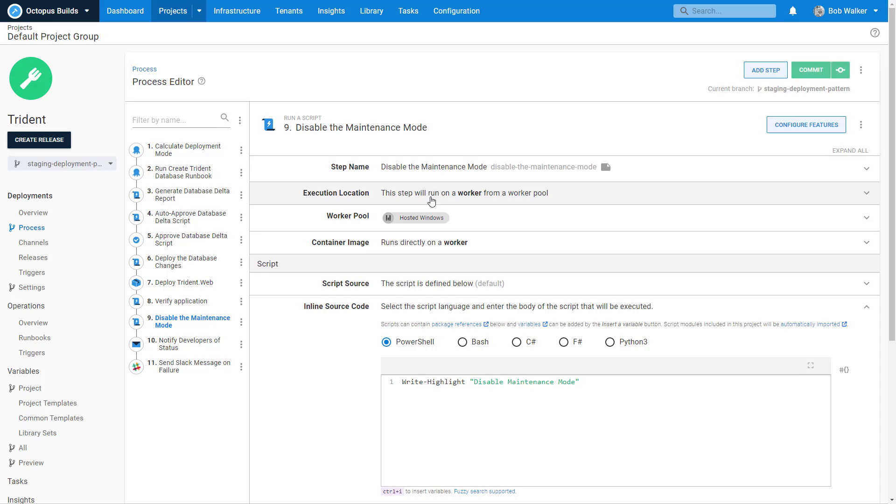
{"action": "left_click", "coordinate": [442, 175]}
{"action": "triple_click", "coordinate": [442, 194]}
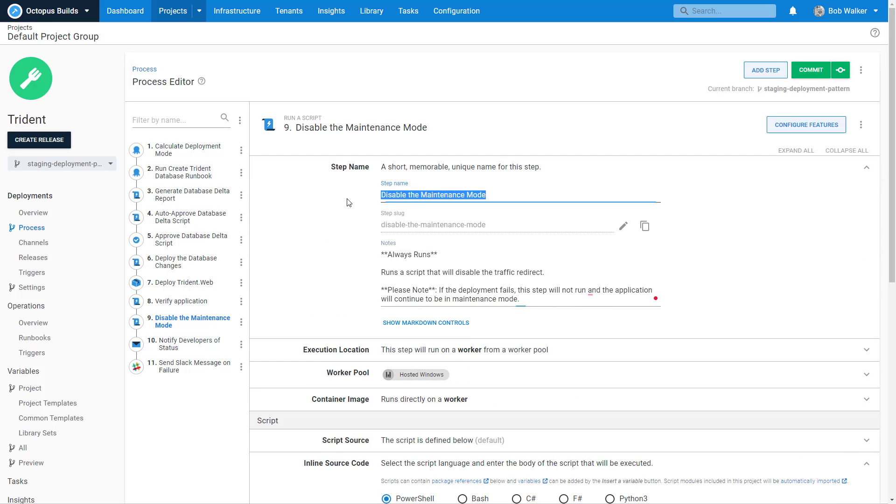
{"action": "type", "text": "Swapping"}
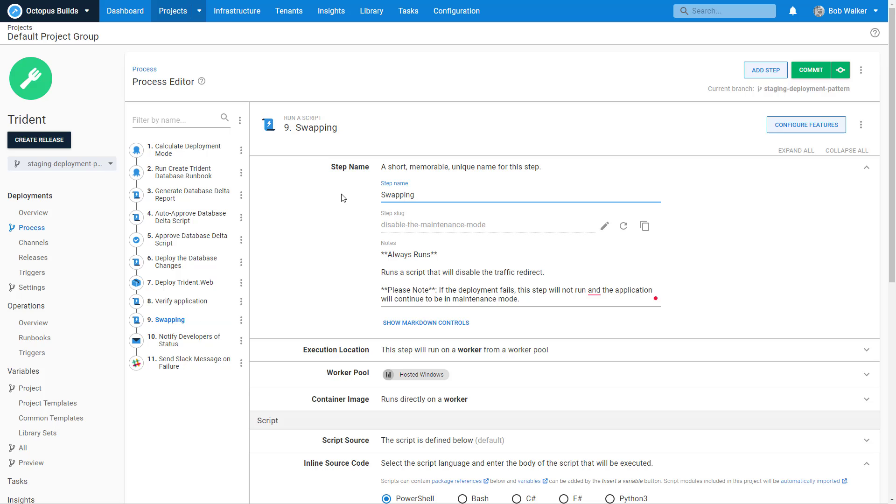
{"action": "type", "text": " t"}
{"action": "key", "text": "BackSpace"}
{"action": "key", "text": "BackSpace"}
{"action": "key", "text": "BackSpace"}
{"action": "key", "text": "BackSpace"}
{"action": "key", "text": "BackSpace"}
{"action": "key", "text": "BackSpace"}
{"action": "key", "text": "BackSpace"}
{"action": "key", "text": "BackSpace"}
{"action": "type", "text": "Update "}
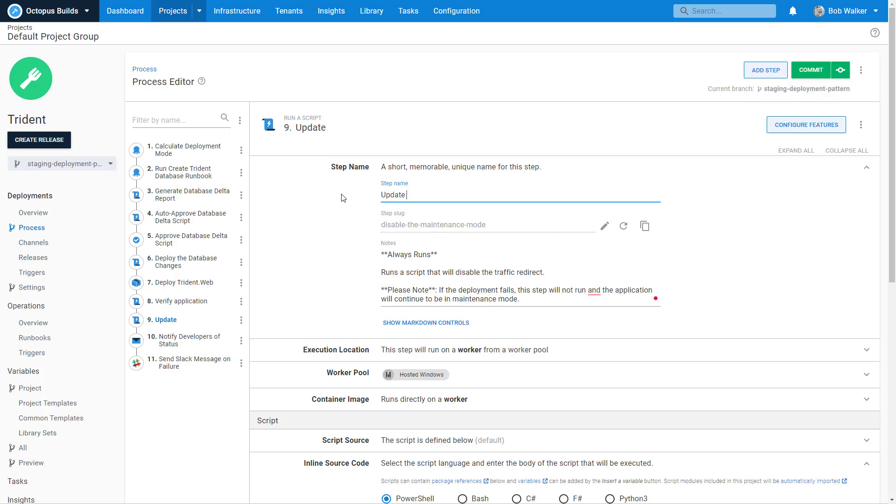
{"action": "type", "text": "Load Balancer"}
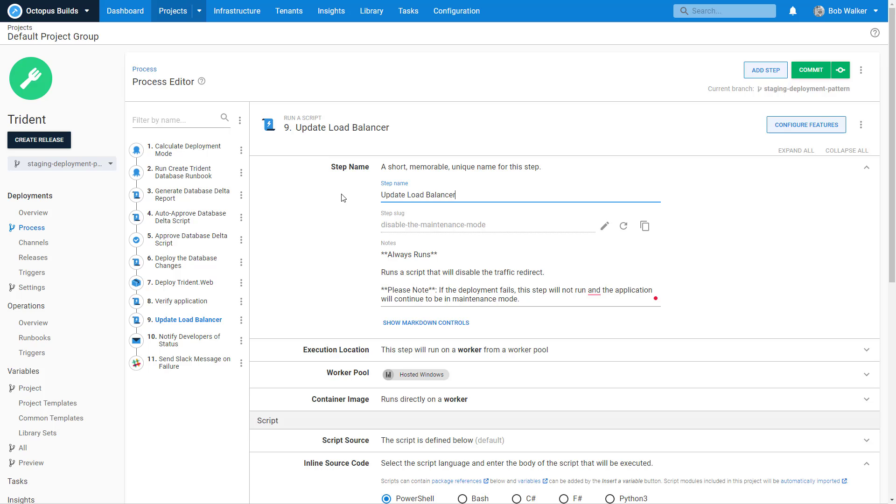
Step: Change the Update Load Balancer notes to say "Runs a script that will direct traffic to the new version of the code."
{"action": "double_click", "coordinate": [465, 272]}
{"action": "key", "text": "Delete"}
{"action": "key", "text": "Delete"}
{"action": "key", "text": "Delete"}
{"action": "key", "text": "Delete"}
{"action": "key", "text": "Delete"}
{"action": "key", "text": "Delete"}
{"action": "key", "text": "Delete"}
{"action": "key", "text": "Delete"}
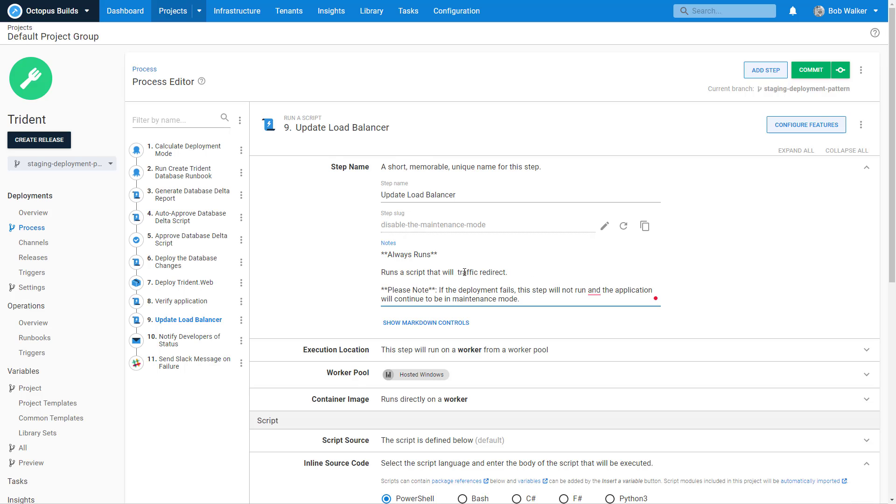
{"action": "key", "text": "Delete"}
{"action": "key", "text": "Delete"}
{"action": "key", "text": "Delete"}
{"action": "key", "text": "Delete"}
{"action": "key", "text": "Delete"}
{"action": "key", "text": "Delete"}
{"action": "key", "text": "Delete"}
{"action": "key", "text": "Delete"}
{"action": "key", "text": "Delete"}
{"action": "key", "text": "Delete"}
{"action": "key", "text": "Delete"}
{"action": "key", "text": "Delete"}
{"action": "key", "text": "Delete"}
{"action": "type", "text": "direct traffic to the new version of the code"}
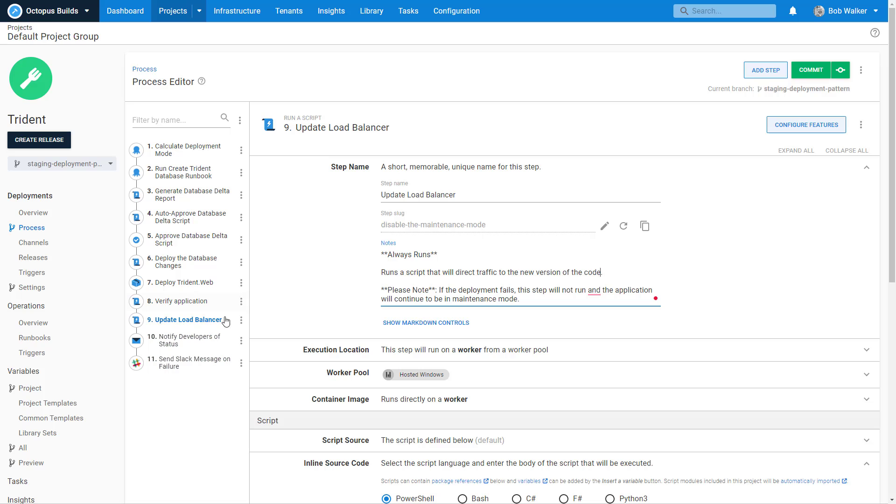
Step: Commit the process changes to the staging-deployment-pattern branch with the summary "Updating the process to support staging pattern"
{"action": "left_click", "coordinate": [812, 75]}
{"action": "type", "text": "U"}
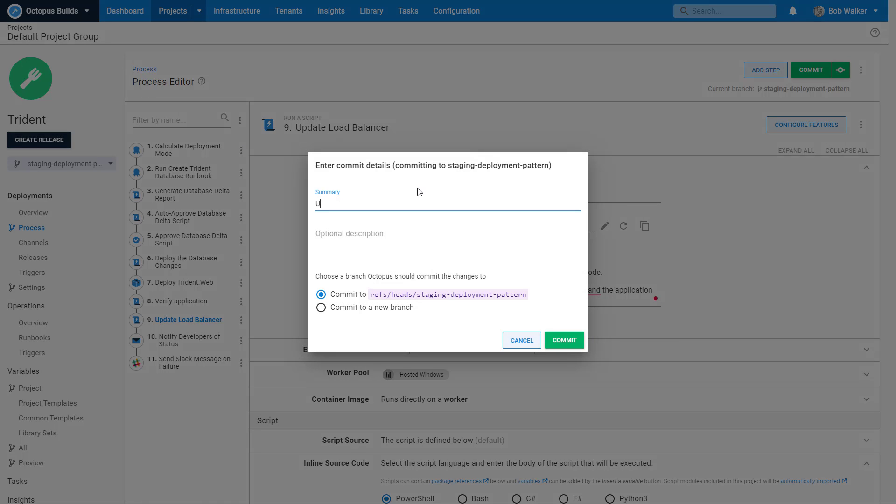
{"action": "type", "text": "pdating the process to support staging"}
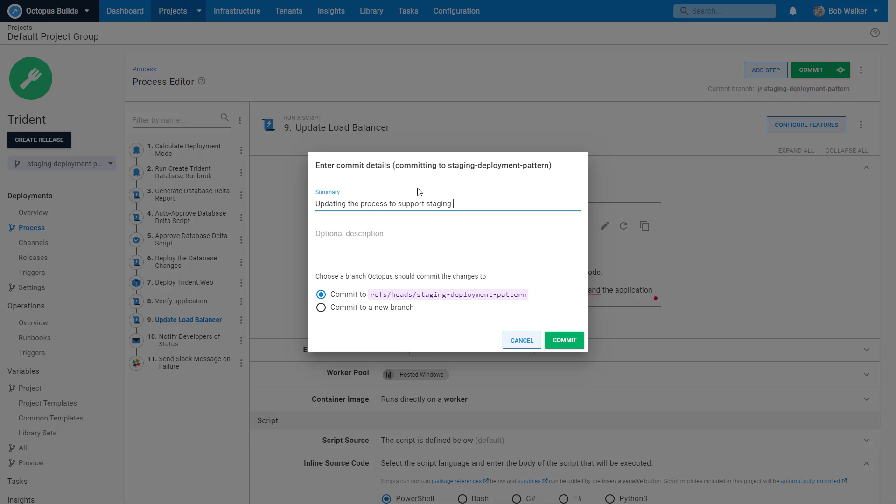
{"action": "type", "text": " pattern"}
{"action": "left_click", "coordinate": [574, 347]}
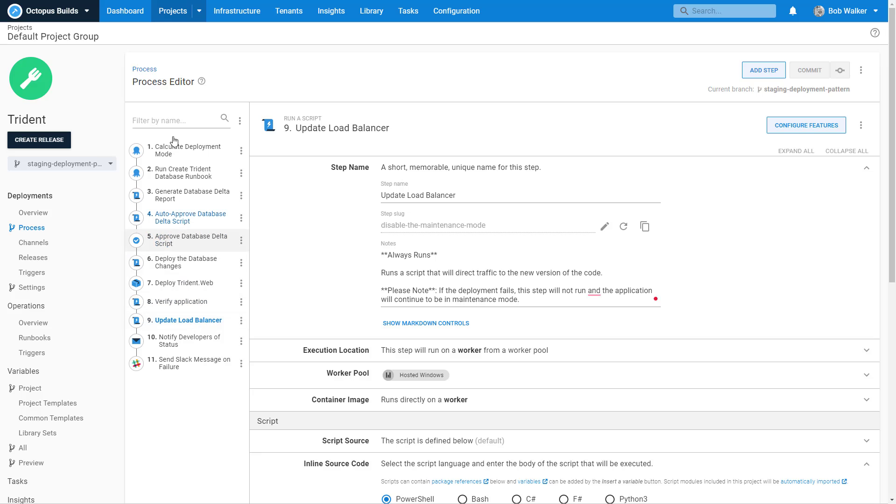
Step: Review the Trident deployment process overview, examining the order, notes and environment scoping of its steps
{"action": "left_click", "coordinate": [145, 70]}
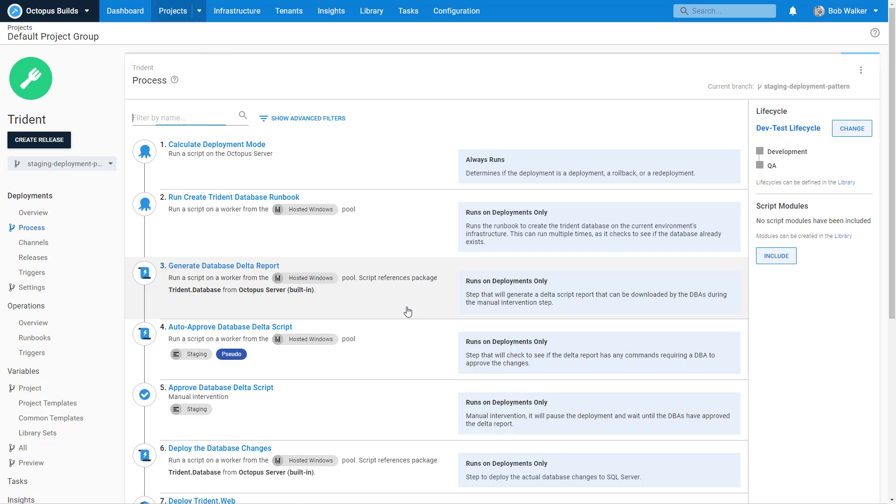
{"action": "scroll", "coordinate": [406, 310], "scroll_direction": "down", "scroll_amount": 4}
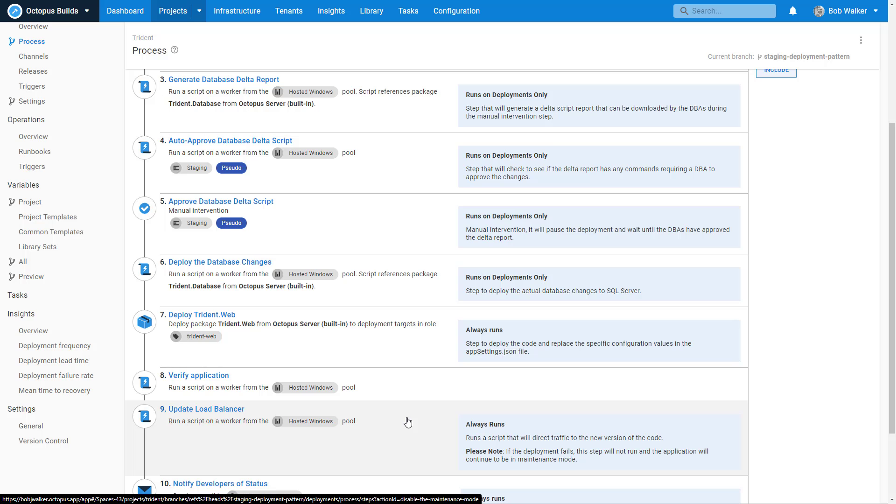
{"action": "scroll", "coordinate": [407, 422], "scroll_direction": "up", "scroll_amount": 2}
{"action": "scroll", "coordinate": [402, 218], "scroll_direction": "up", "scroll_amount": 3}
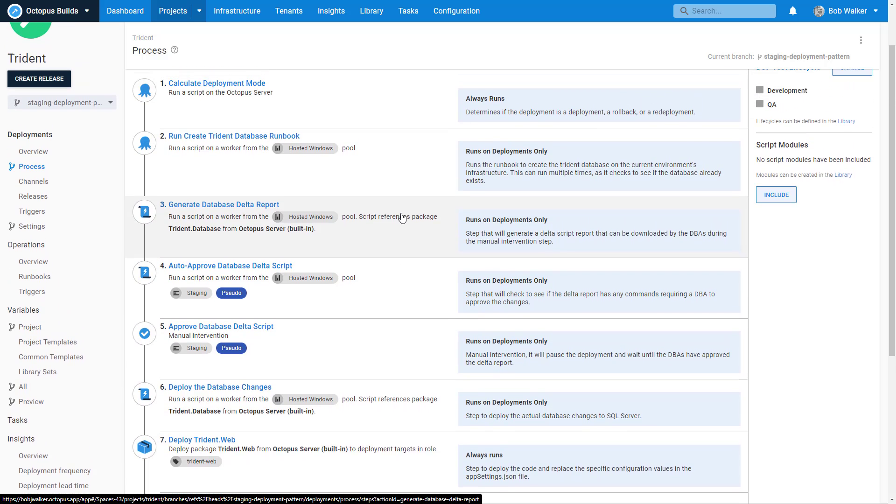
{"action": "scroll", "coordinate": [402, 218], "scroll_direction": "down", "scroll_amount": 3}
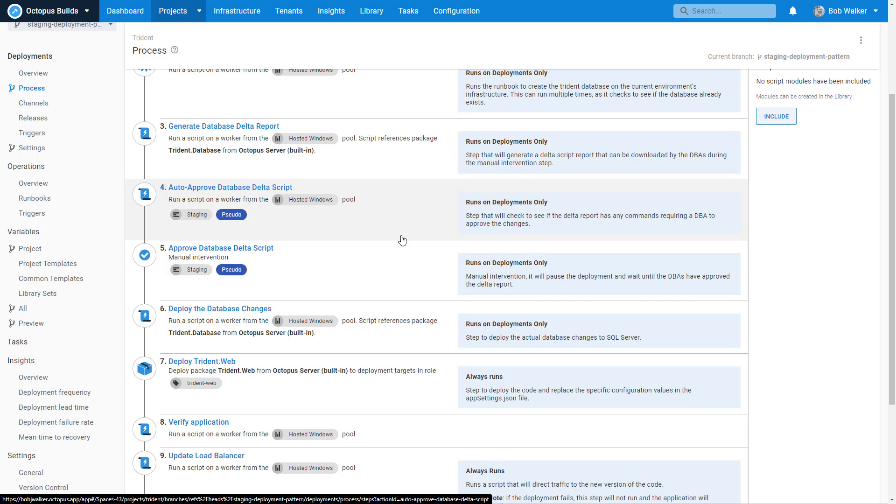
{"action": "scroll", "coordinate": [388, 401], "scroll_direction": "down", "scroll_amount": 1}
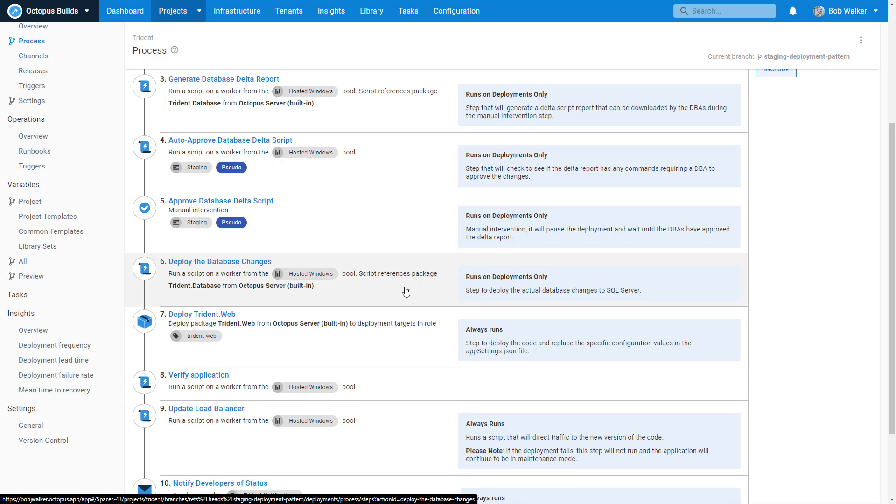
{"action": "scroll", "coordinate": [405, 291], "scroll_direction": "down", "scroll_amount": 2}
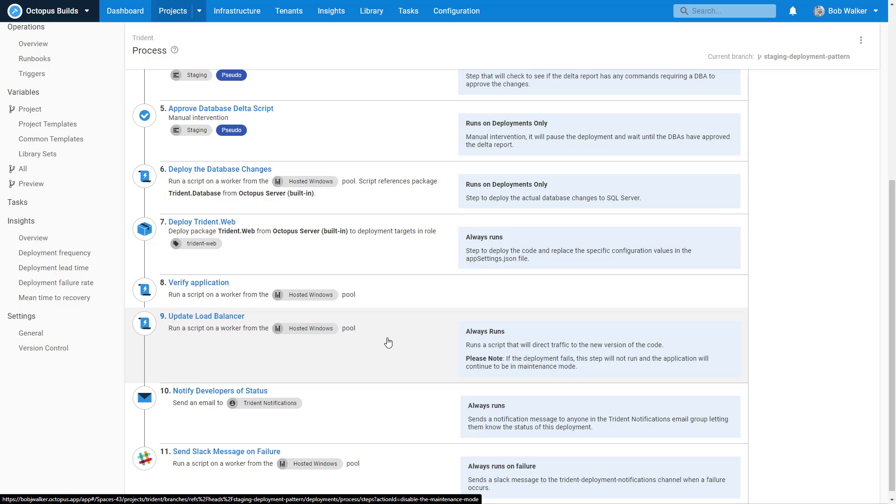
{"action": "scroll", "coordinate": [388, 343], "scroll_direction": "up", "scroll_amount": 1}
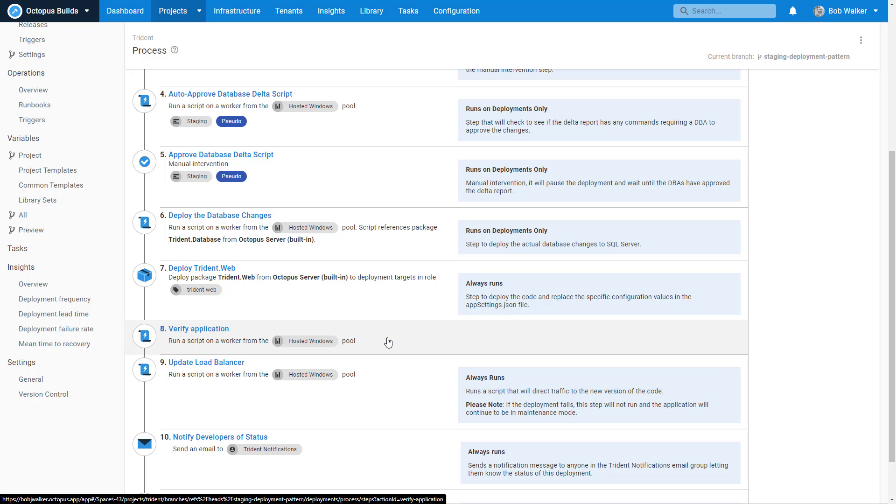
{"action": "scroll", "coordinate": [388, 342], "scroll_direction": "up", "scroll_amount": 5}
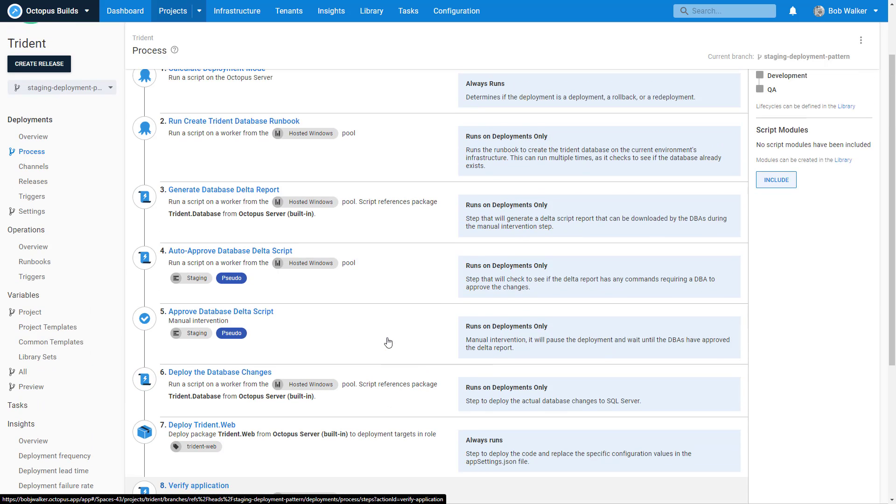
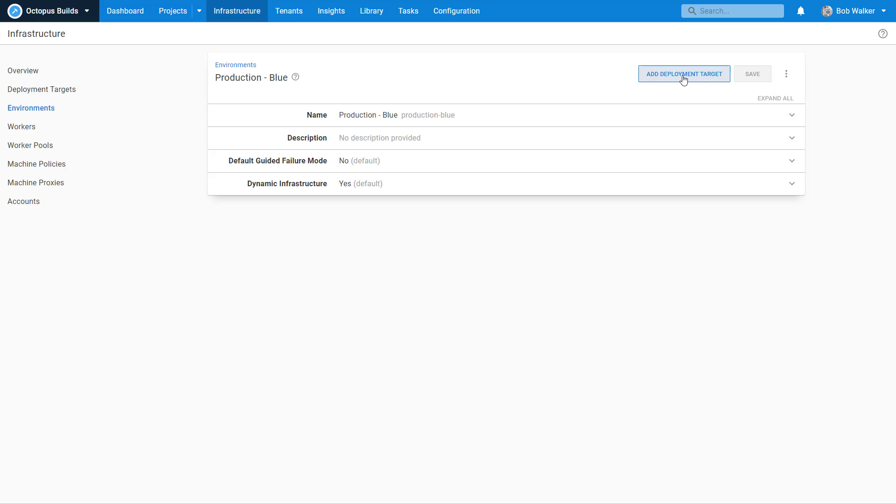
Step: Create a Cloud Region deployment target for Production - Blue named "prod-tenant-blue-01" with the trident-web role
{"action": "left_click", "coordinate": [659, 73]}
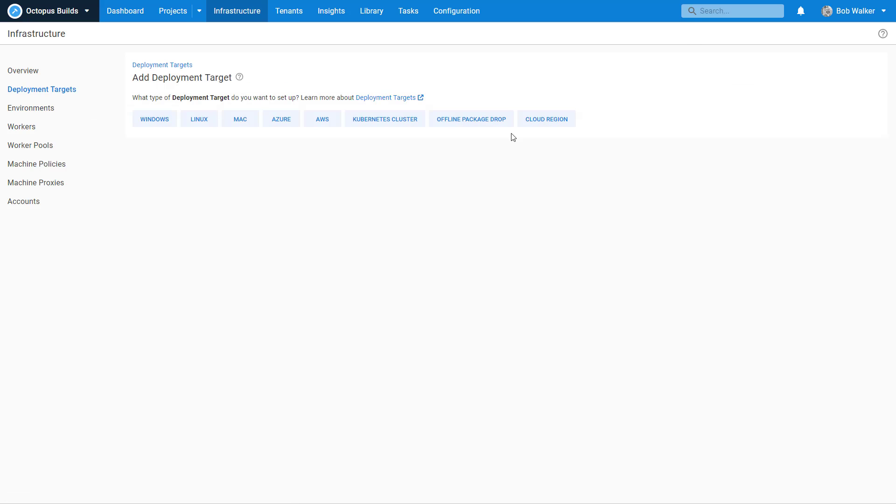
{"action": "left_click", "coordinate": [550, 125]}
{"action": "left_click", "coordinate": [208, 227]}
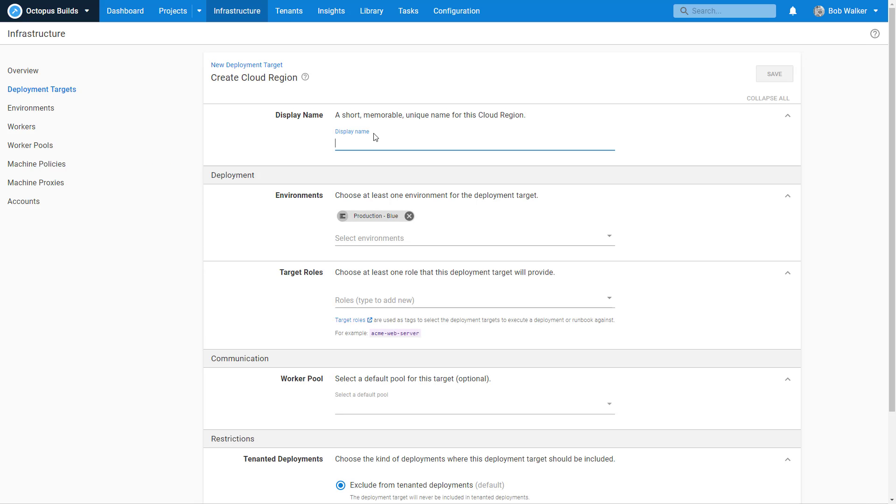
{"action": "type", "text": "prod-tenant-blue-01"}
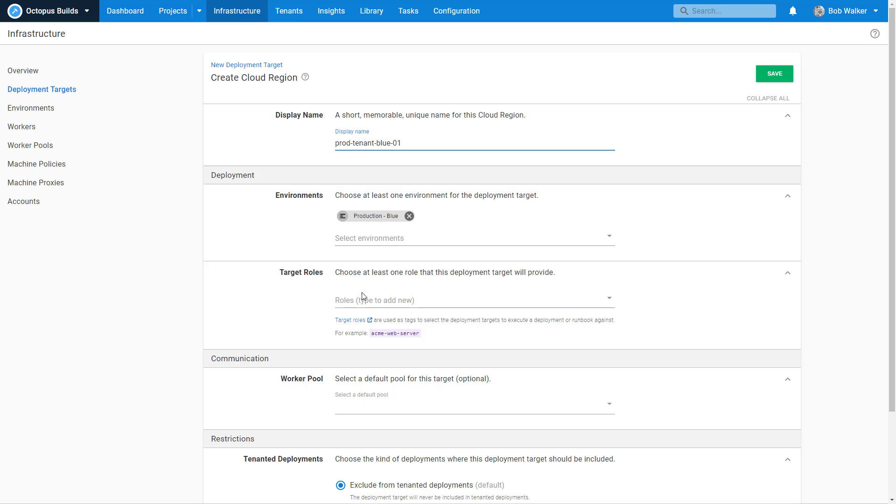
{"action": "left_click", "coordinate": [362, 297]}
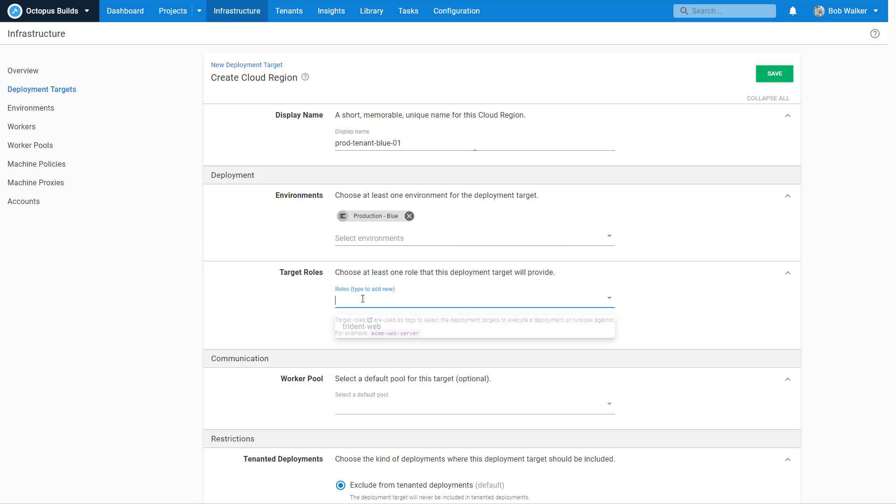
{"action": "left_click", "coordinate": [356, 324]}
Step: Include the target in both tenanted and untenanted deployments, associate tenants NE01 - Aksarben, Internal, NE02 - Millard and NE03 - Benson, and save it
{"action": "scroll", "coordinate": [646, 351], "scroll_direction": "down", "scroll_amount": 2}
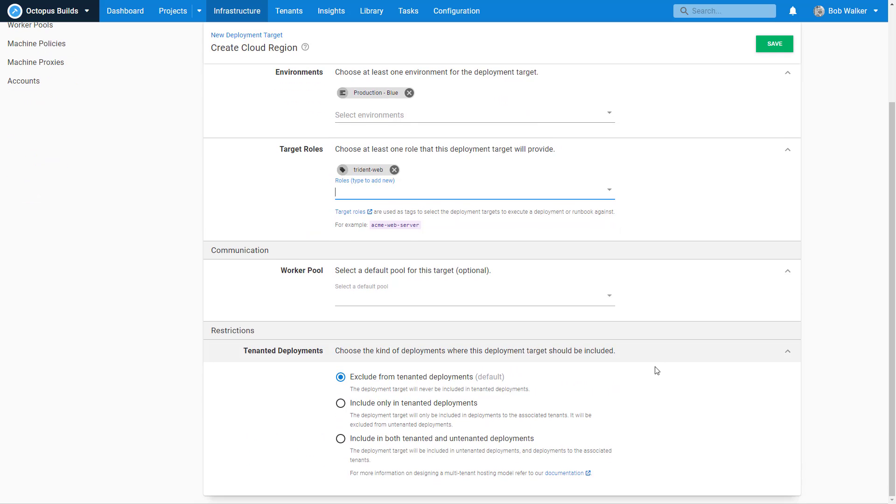
{"action": "left_click", "coordinate": [430, 437]}
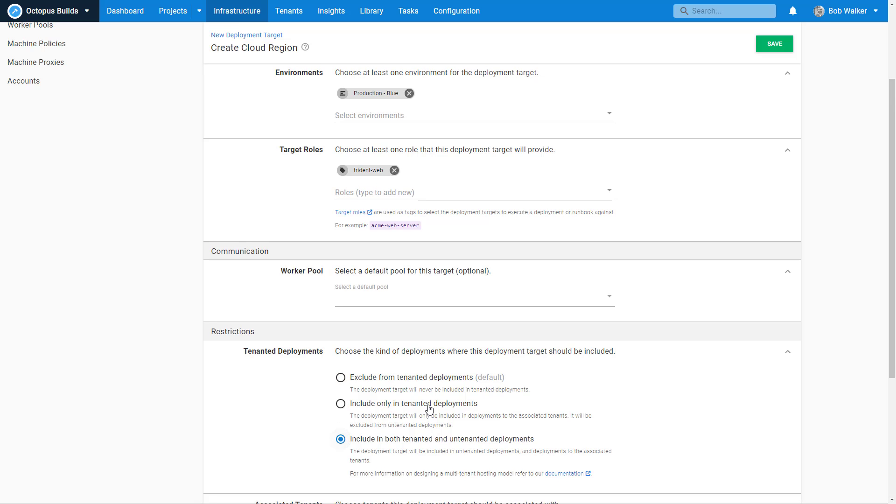
{"action": "scroll", "coordinate": [614, 400], "scroll_direction": "down", "scroll_amount": 4}
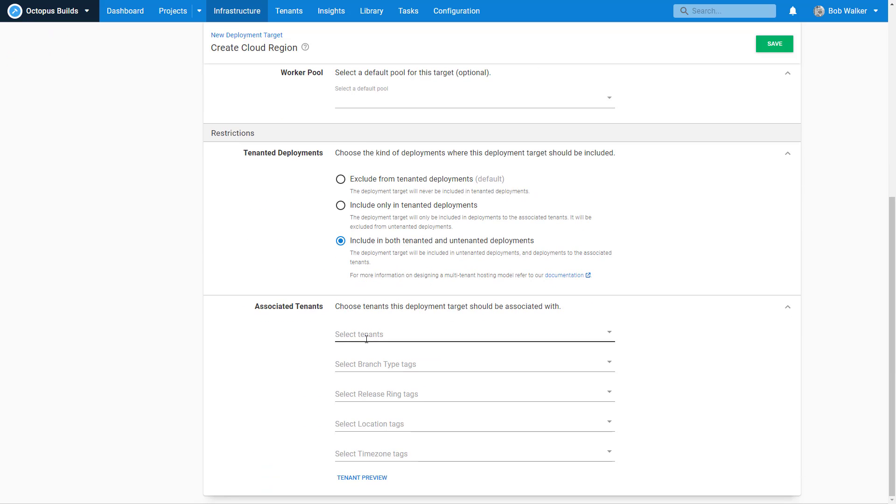
{"action": "left_click", "coordinate": [366, 340]}
{"action": "left_click", "coordinate": [366, 381]}
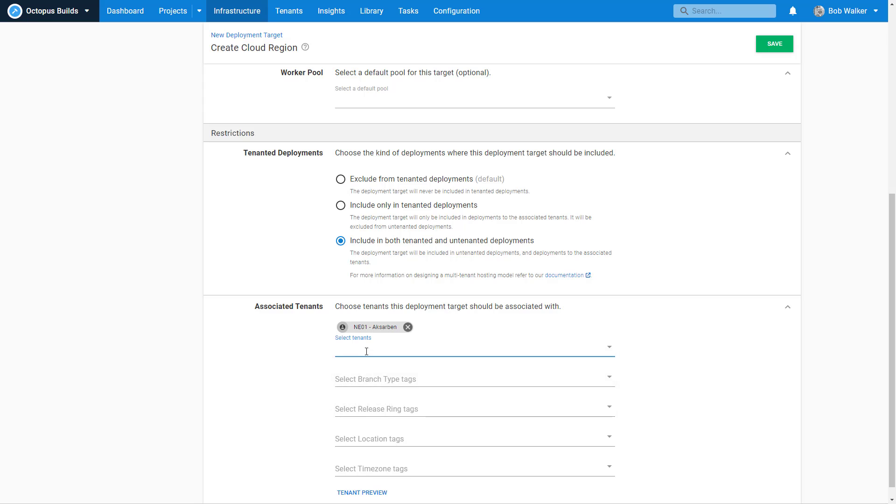
{"action": "left_click", "coordinate": [367, 350]}
{"action": "left_click", "coordinate": [366, 371]}
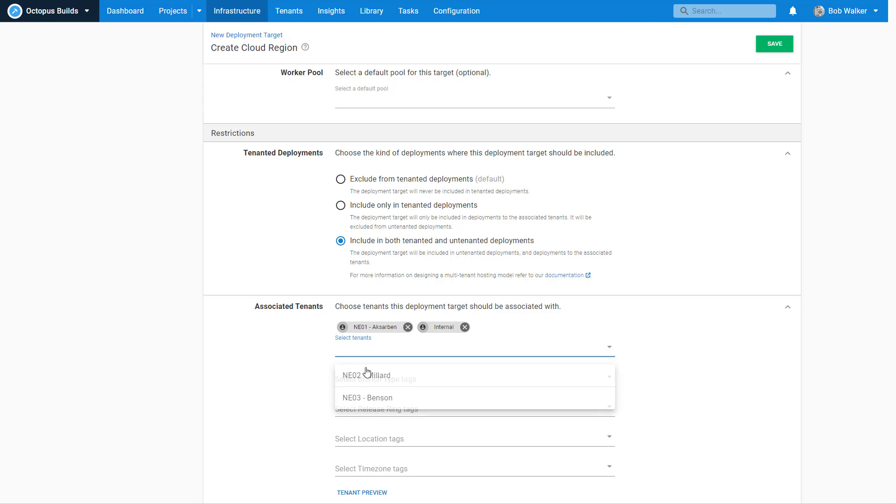
{"action": "left_click", "coordinate": [367, 374]}
{"action": "left_click", "coordinate": [366, 376]}
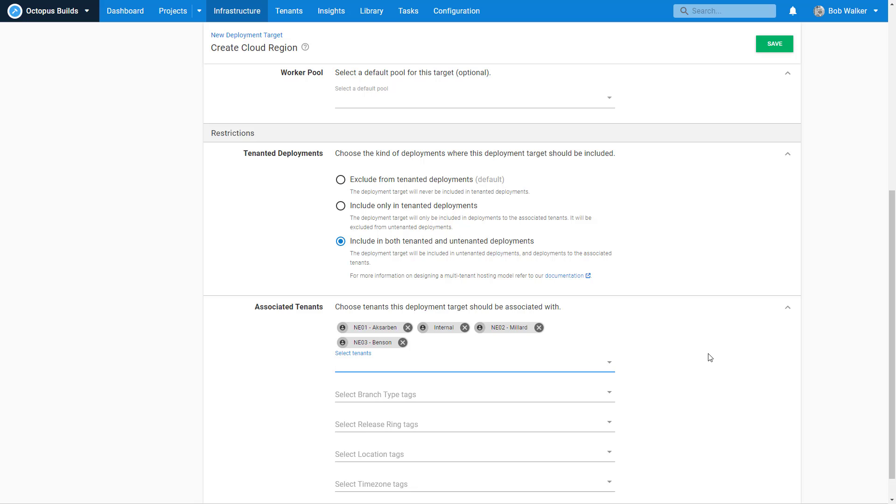
{"action": "scroll", "coordinate": [710, 358], "scroll_direction": "up", "scroll_amount": 7}
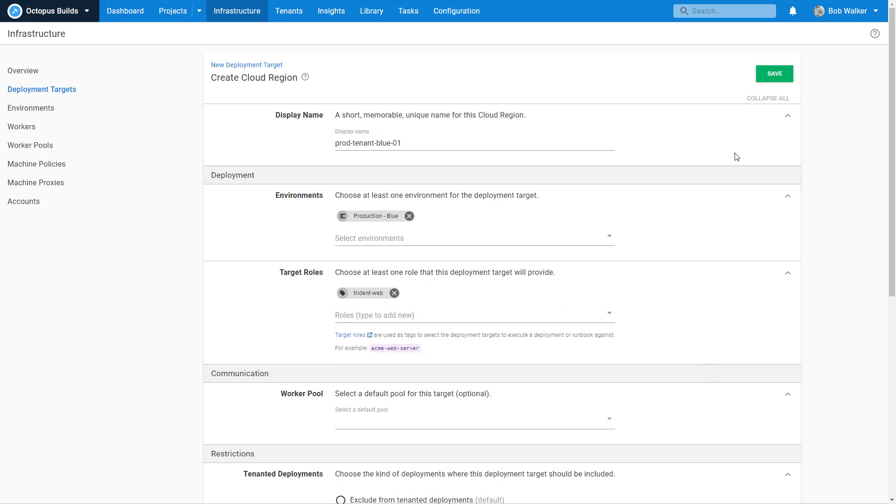
{"action": "left_click", "coordinate": [775, 74]}
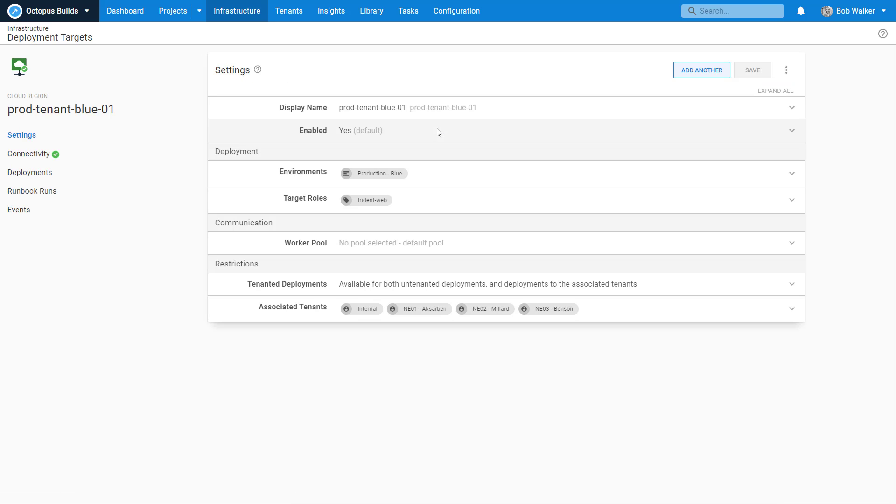
Step: Start another Cloud Region deployment target named "prod-tenant-blue-02" in the Production - Blue environment with the trident-web role
{"action": "left_click", "coordinate": [706, 75]}
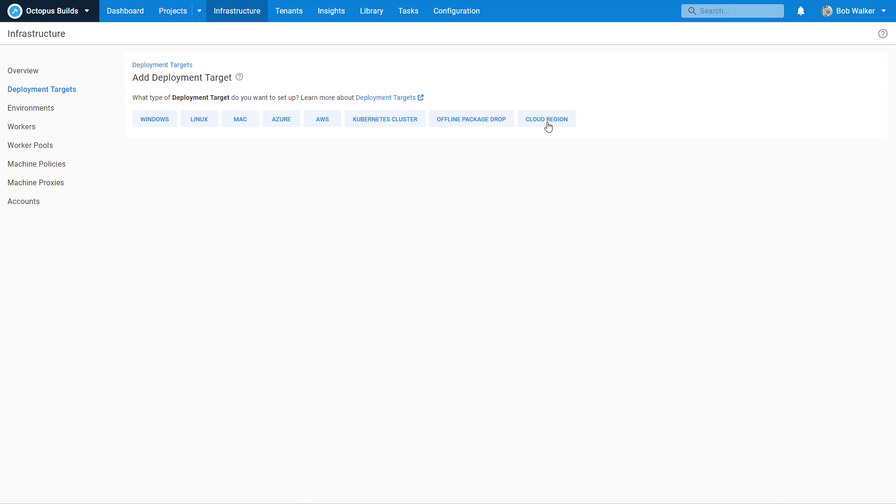
{"action": "left_click", "coordinate": [546, 122]}
{"action": "left_click", "coordinate": [222, 229]}
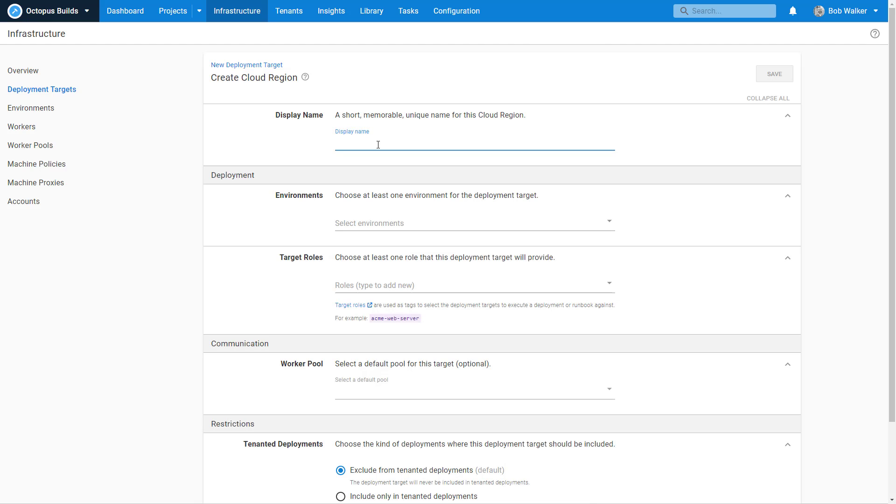
{"action": "type", "text": "prod-tenant"}
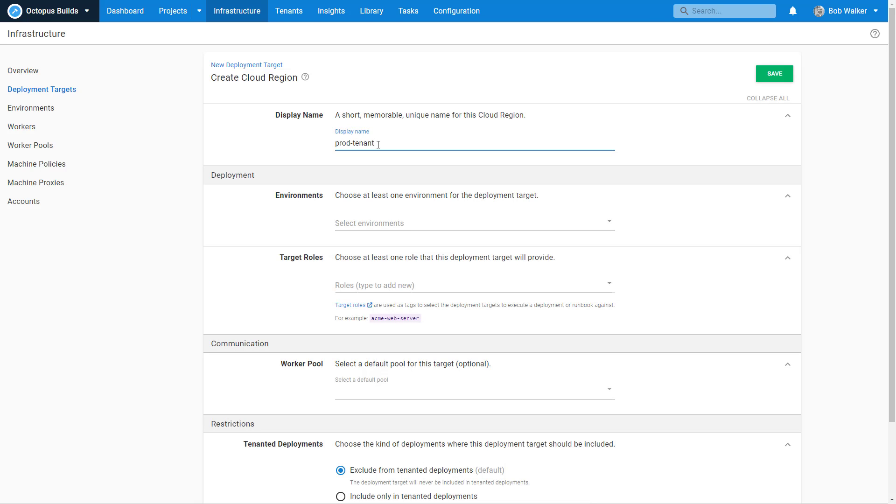
{"action": "type", "text": "-blue-02"}
{"action": "left_click", "coordinate": [360, 224]}
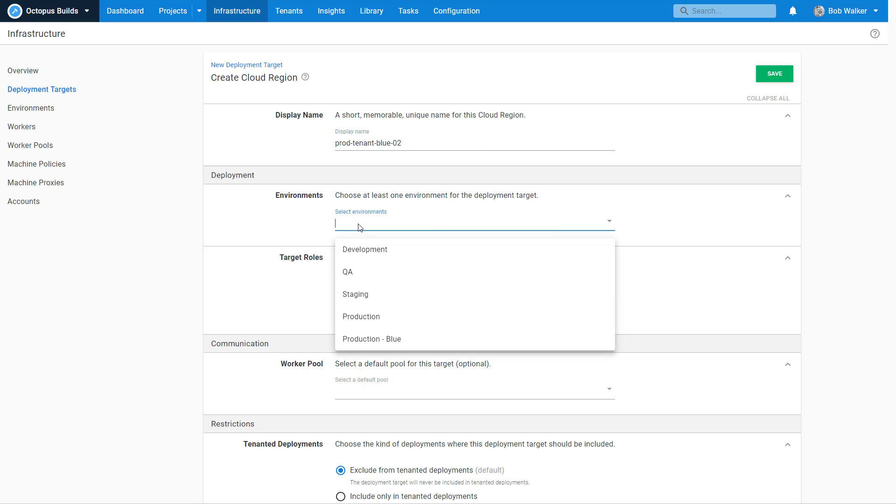
{"action": "left_click", "coordinate": [354, 339]}
{"action": "left_click", "coordinate": [360, 308]}
{"action": "left_click", "coordinate": [358, 324]}
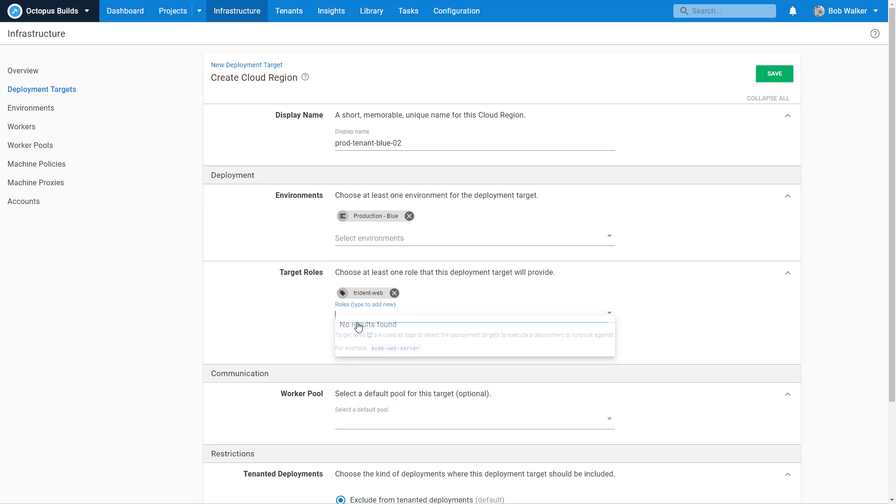
Step: Include prod-tenant-blue-02 in both tenanted and untenanted deployments, associate tenants Internal, NE01 - Aksarben, NE02 - Millard and NE03 - Benson, and save it
{"action": "scroll", "coordinate": [560, 391], "scroll_direction": "down", "scroll_amount": 3}
{"action": "left_click", "coordinate": [341, 437]}
{"action": "scroll", "coordinate": [551, 410], "scroll_direction": "down", "scroll_amount": 1}
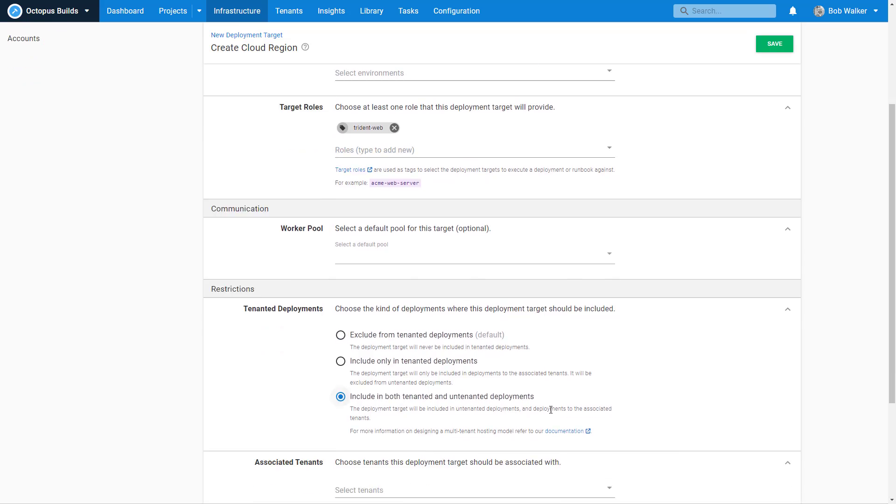
{"action": "scroll", "coordinate": [551, 410], "scroll_direction": "down", "scroll_amount": 3}
{"action": "left_click", "coordinate": [399, 337]}
{"action": "left_click", "coordinate": [385, 360]}
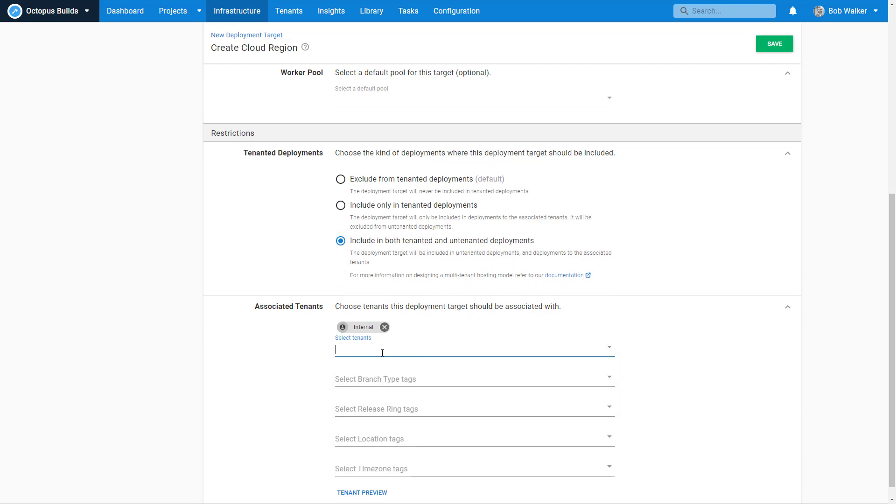
{"action": "left_click", "coordinate": [382, 353]}
{"action": "left_click", "coordinate": [374, 372]}
{"action": "left_click", "coordinate": [376, 354]}
{"action": "left_click", "coordinate": [375, 374]}
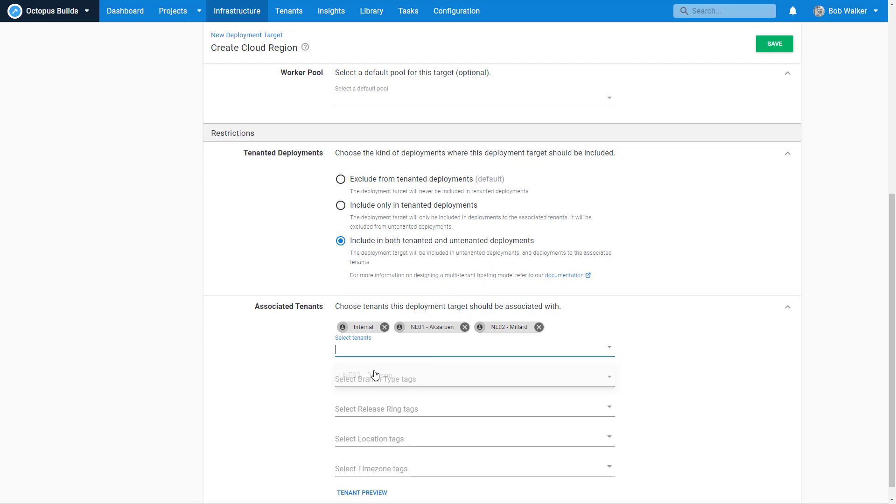
{"action": "left_click", "coordinate": [376, 350]}
{"action": "left_click", "coordinate": [371, 374]}
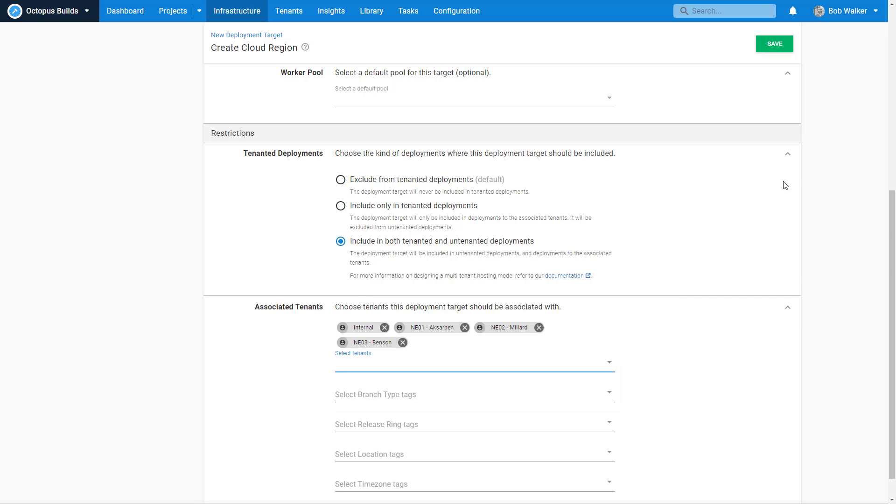
{"action": "scroll", "coordinate": [774, 122], "scroll_direction": "up", "scroll_amount": 6}
{"action": "left_click", "coordinate": [771, 72]}
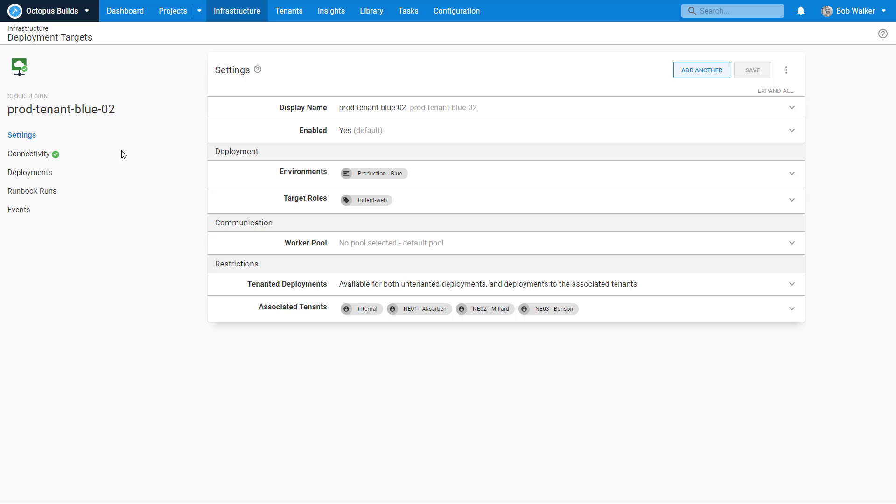
Step: Add a new infrastructure environment named "Production - Green" and save it
{"action": "left_click", "coordinate": [234, 16]}
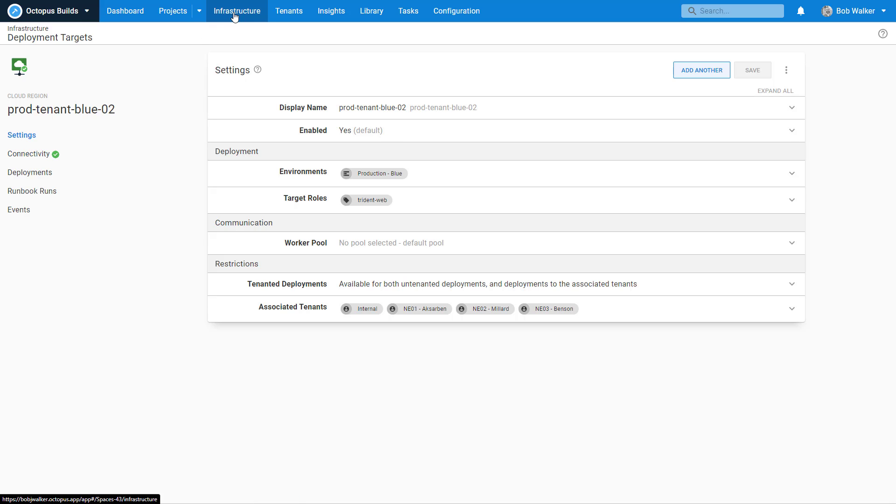
{"action": "left_click", "coordinate": [34, 107]}
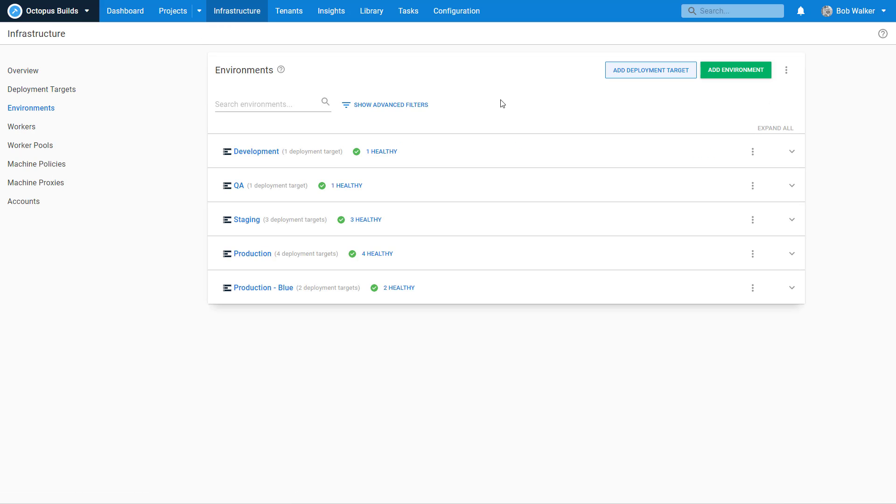
{"action": "left_click", "coordinate": [720, 72]}
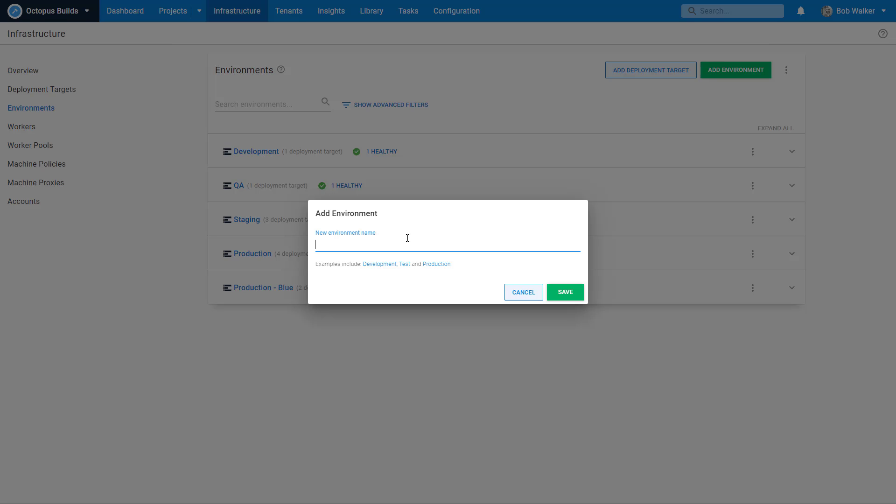
{"action": "type", "text": "Production - Gre"}
{"action": "key", "text": "BackSpace"}
{"action": "key", "text": "BackSpace"}
{"action": "type", "text": "reen"}
{"action": "left_click", "coordinate": [562, 293]}
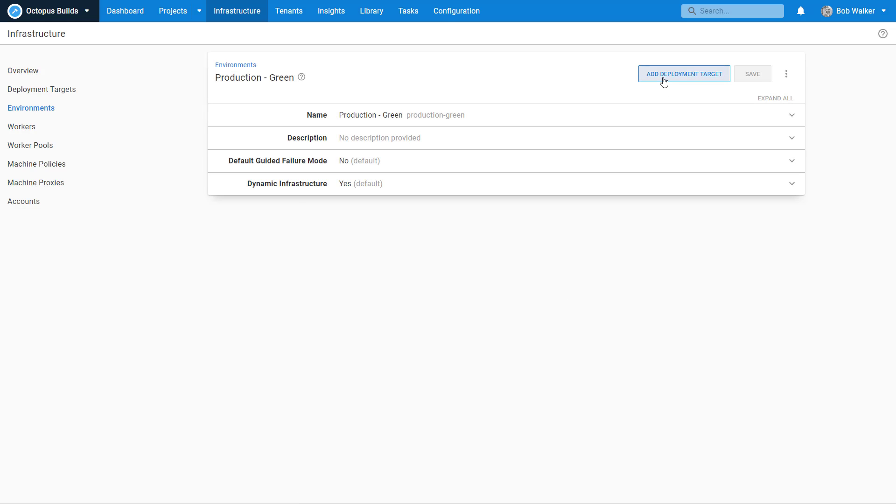
Step: Start a Cloud Region deployment target for Production - Green named "prod-tenant-green-01" with the trident-web role
{"action": "left_click", "coordinate": [665, 82]}
{"action": "left_click", "coordinate": [535, 121]}
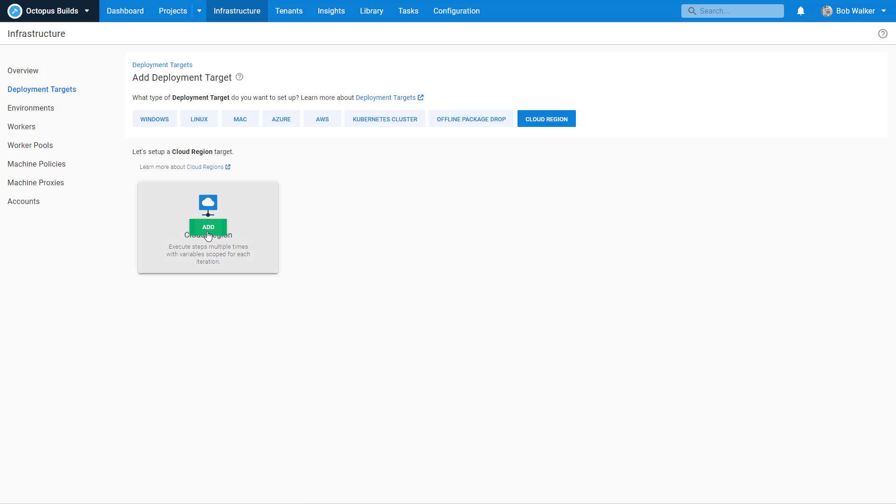
{"action": "left_click", "coordinate": [208, 227]}
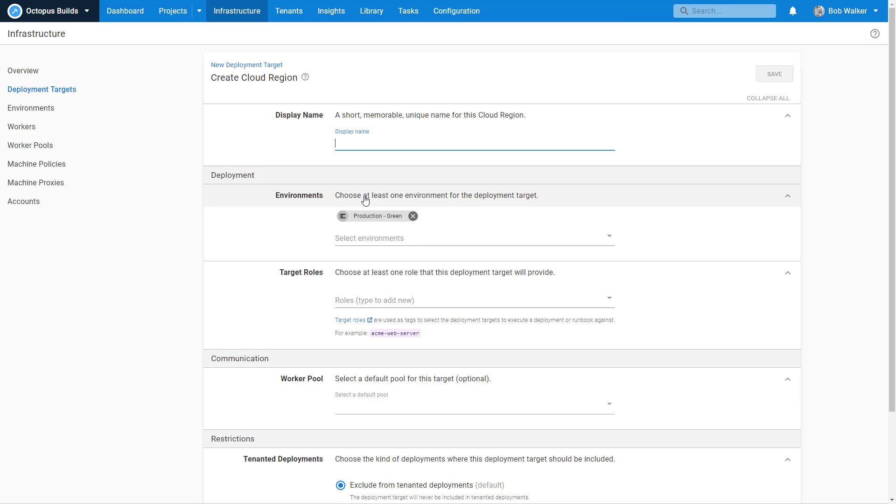
{"action": "type", "text": "prod"}
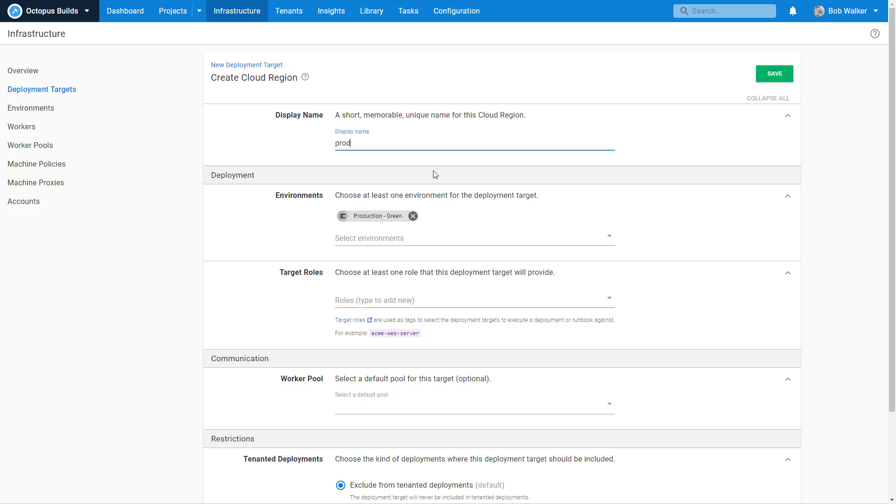
{"action": "type", "text": "-targe"}
{"action": "left_click", "coordinate": [398, 298]}
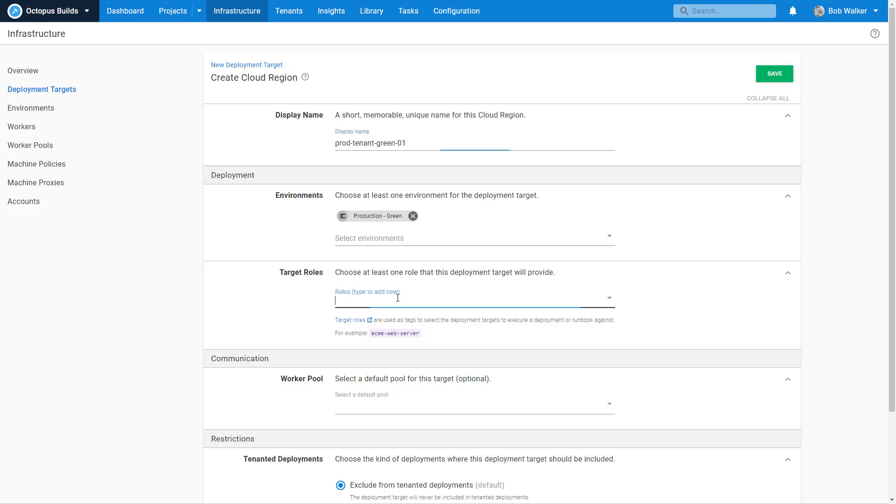
{"action": "left_click", "coordinate": [381, 321]}
Step: Include prod-tenant-green-01 in both tenanted and untenanted deployments, associate tenants Internal, NE01 - Aksarben, NE02 - Millard and NE03 - Benson, and save it
{"action": "scroll", "coordinate": [722, 336], "scroll_direction": "down", "scroll_amount": 3}
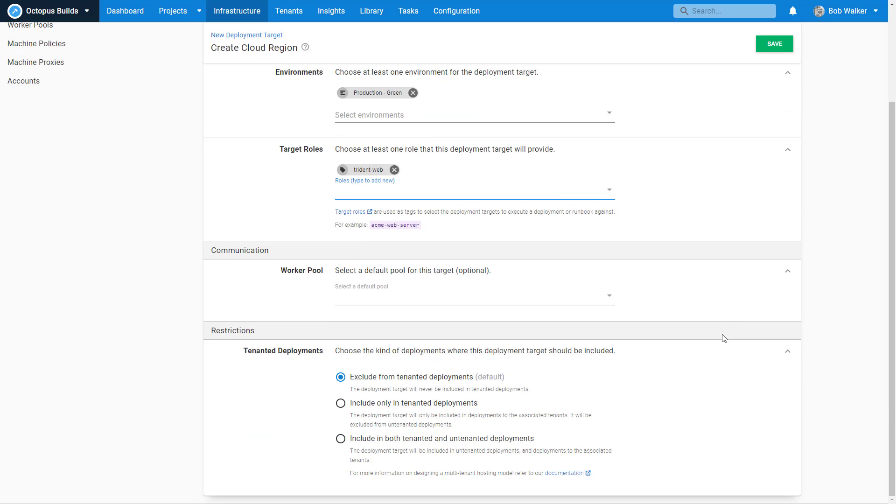
{"action": "left_click", "coordinate": [438, 446]}
{"action": "scroll", "coordinate": [644, 416], "scroll_direction": "down", "scroll_amount": 4}
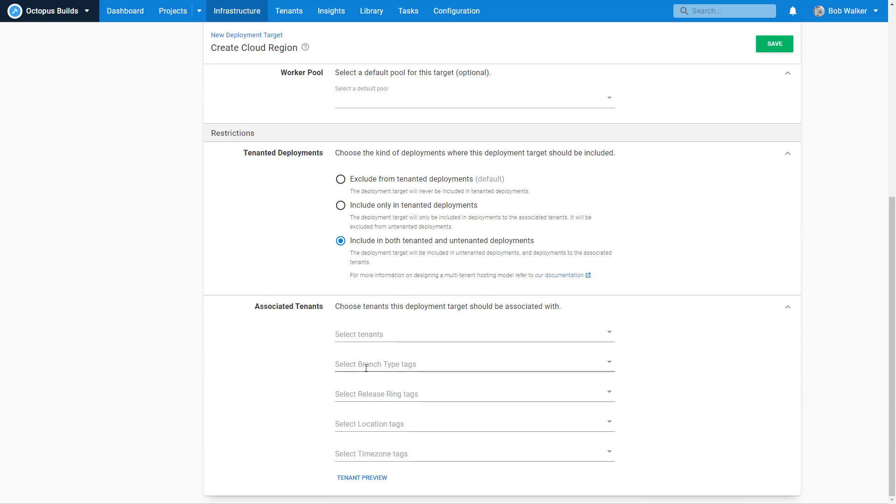
{"action": "left_click", "coordinate": [390, 335]}
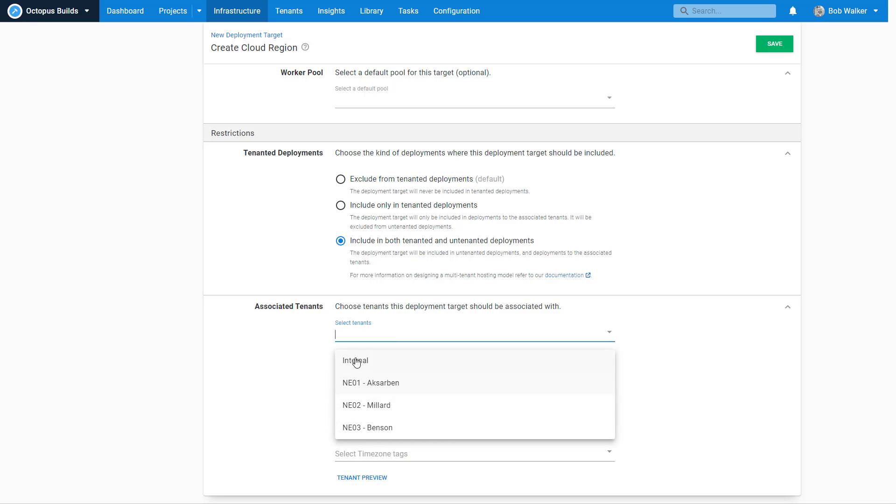
{"action": "left_click", "coordinate": [355, 360]}
{"action": "left_click", "coordinate": [357, 375]}
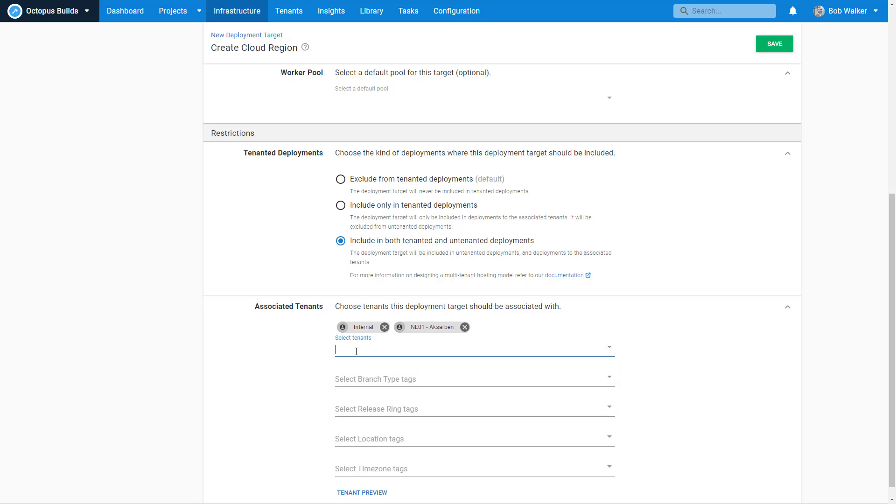
{"action": "left_click", "coordinate": [356, 375]}
{"action": "left_click", "coordinate": [356, 375]}
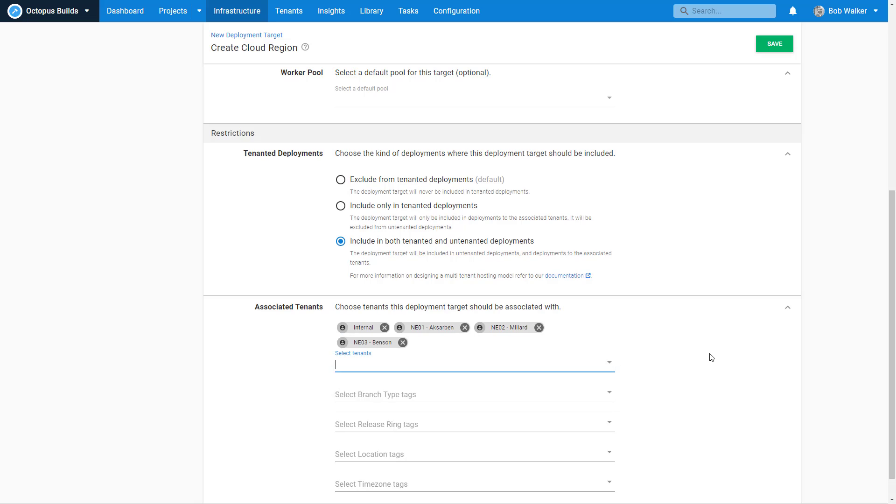
{"action": "scroll", "coordinate": [714, 327], "scroll_direction": "up", "scroll_amount": 7}
{"action": "left_click", "coordinate": [772, 83]}
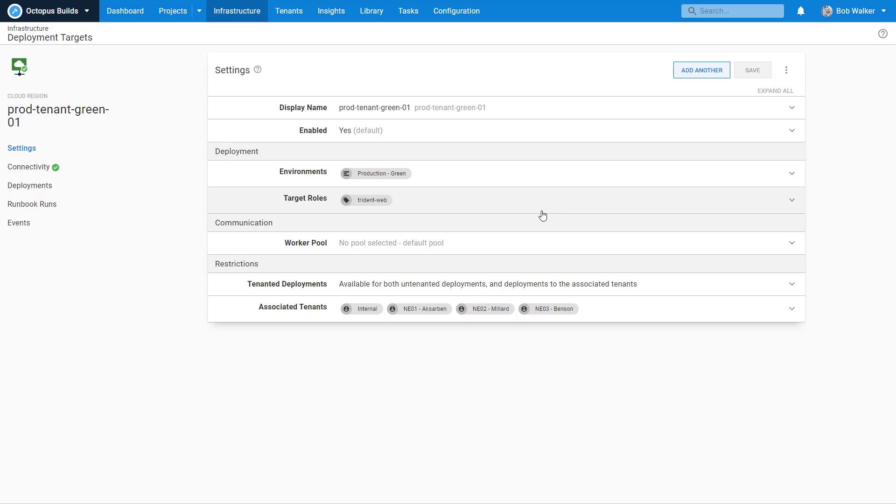
Step: Start another Cloud Region deployment target named "prod-tenant-green-02" in the Production - Green environment with the trident-web role
{"action": "left_click", "coordinate": [686, 69]}
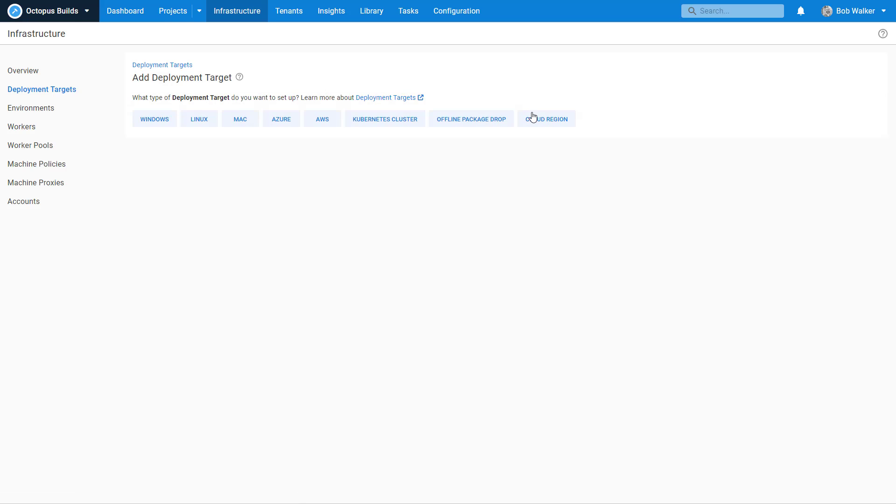
{"action": "left_click", "coordinate": [532, 119]}
{"action": "left_click", "coordinate": [218, 224]}
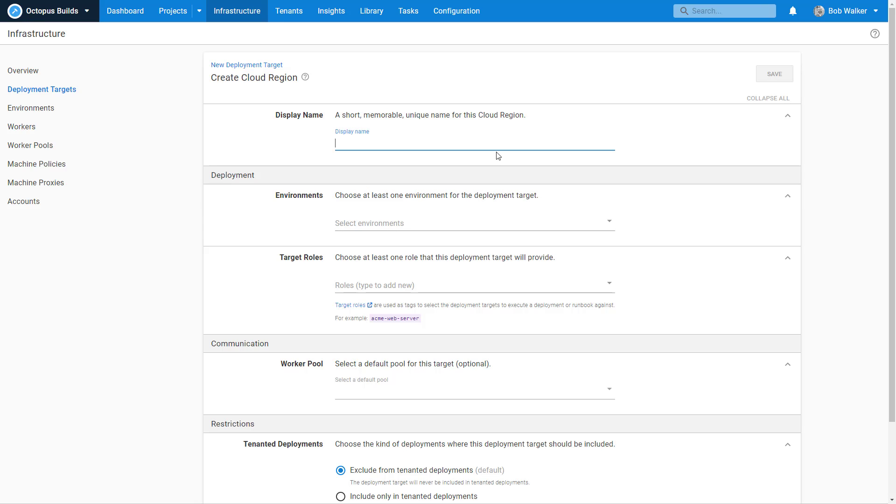
{"action": "type", "text": "prod-tenant-green-02"}
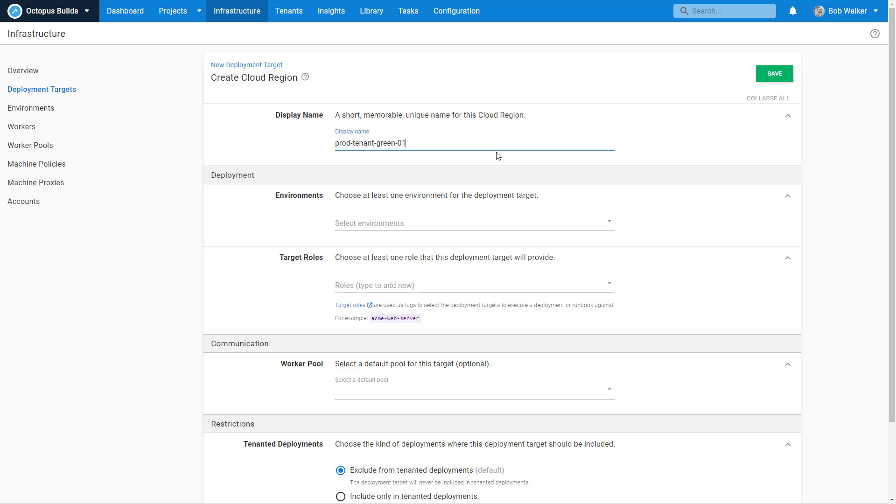
{"action": "left_click", "coordinate": [427, 223]}
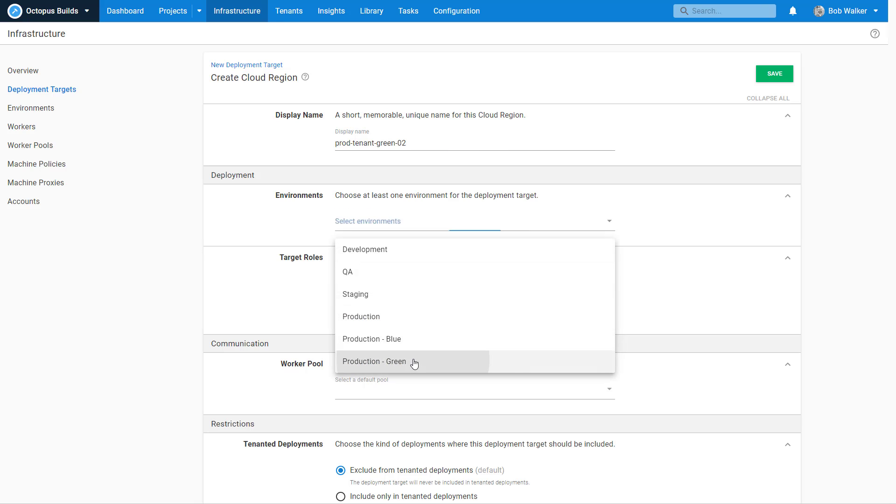
{"action": "left_click", "coordinate": [410, 362]}
{"action": "left_click", "coordinate": [410, 300]}
{"action": "left_click", "coordinate": [395, 326]}
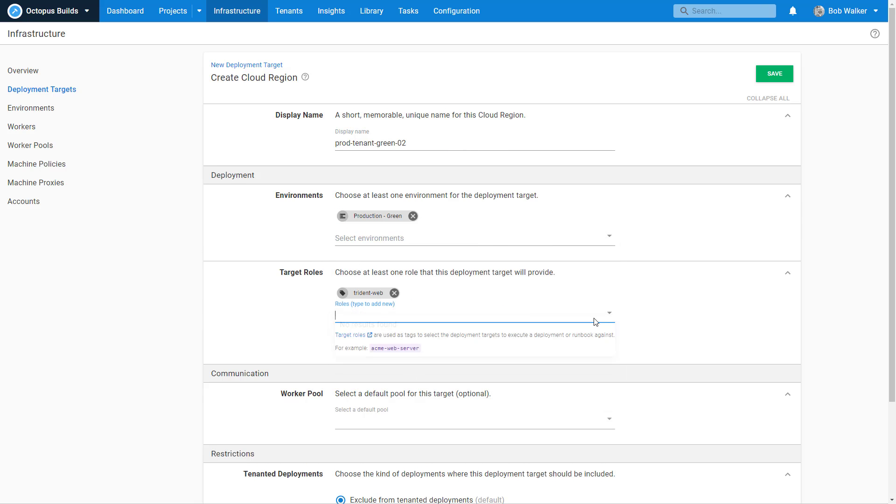
Step: Include prod-tenant-green-02 in both tenanted and untenanted deployments, associate tenants Internal, NE01 - Aksarben, NE02 - Millard and NE03 - Benson, and save it
{"action": "scroll", "coordinate": [636, 320], "scroll_direction": "down", "scroll_amount": 3}
{"action": "left_click", "coordinate": [390, 439]}
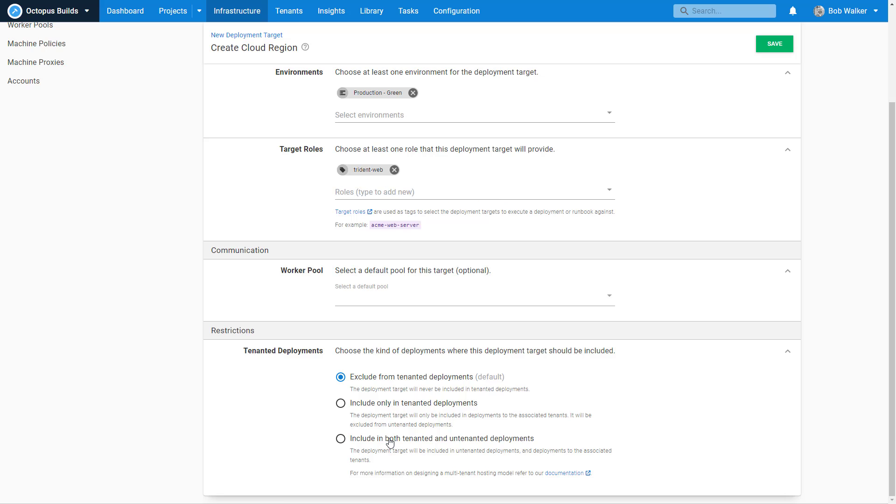
{"action": "scroll", "coordinate": [420, 397], "scroll_direction": "down", "scroll_amount": 5}
{"action": "left_click", "coordinate": [424, 336]}
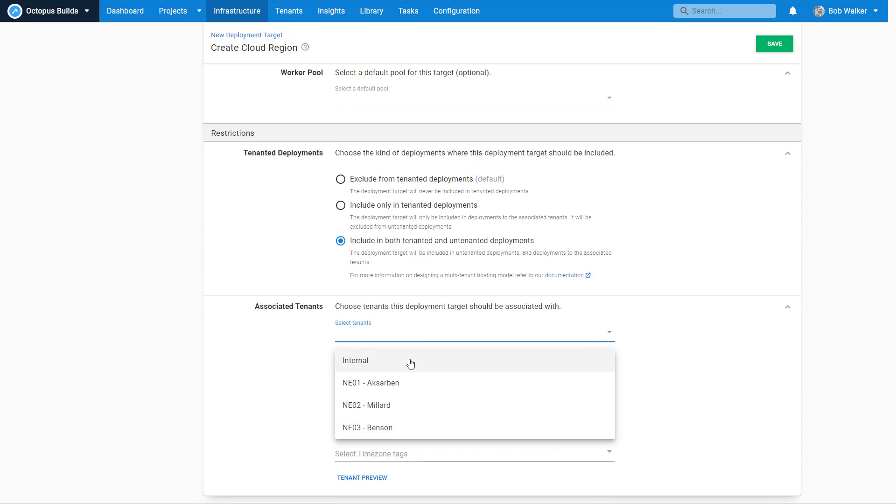
{"action": "left_click", "coordinate": [411, 362]}
{"action": "left_click", "coordinate": [406, 374]}
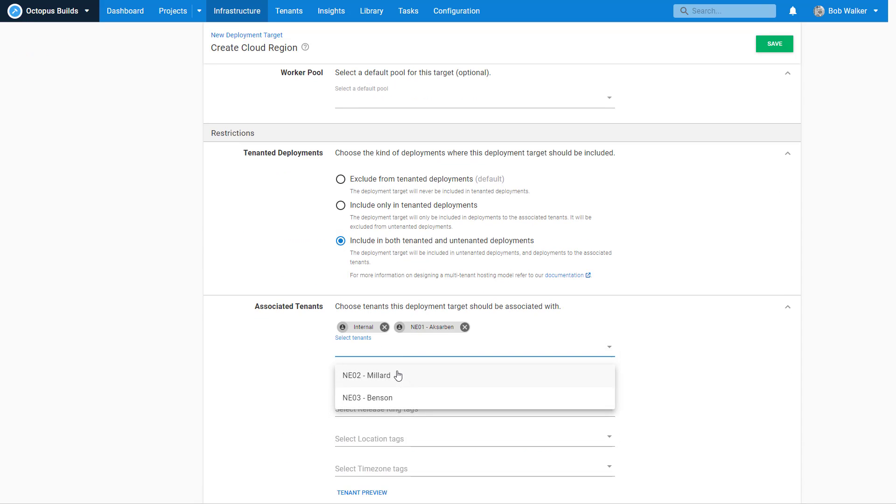
{"action": "left_click", "coordinate": [396, 374]}
{"action": "left_click", "coordinate": [395, 384]}
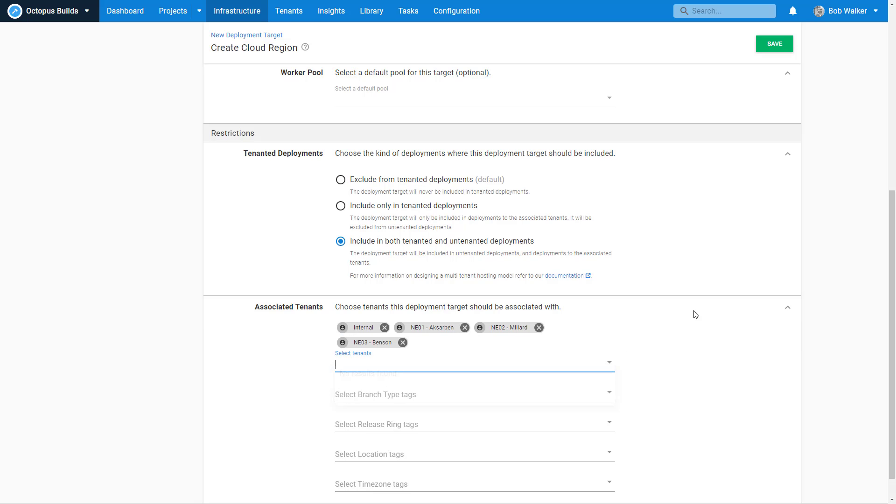
{"action": "scroll", "coordinate": [694, 304], "scroll_direction": "up", "scroll_amount": 7}
{"action": "left_click", "coordinate": [760, 78]}
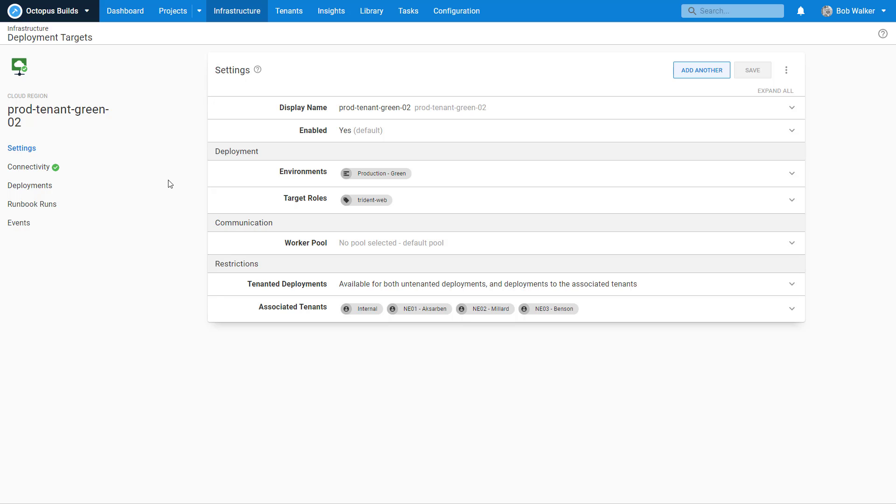
Step: Find the lifecycles in the library and review the phase settings of the Default Lifecycle
{"action": "left_click", "coordinate": [374, 14]}
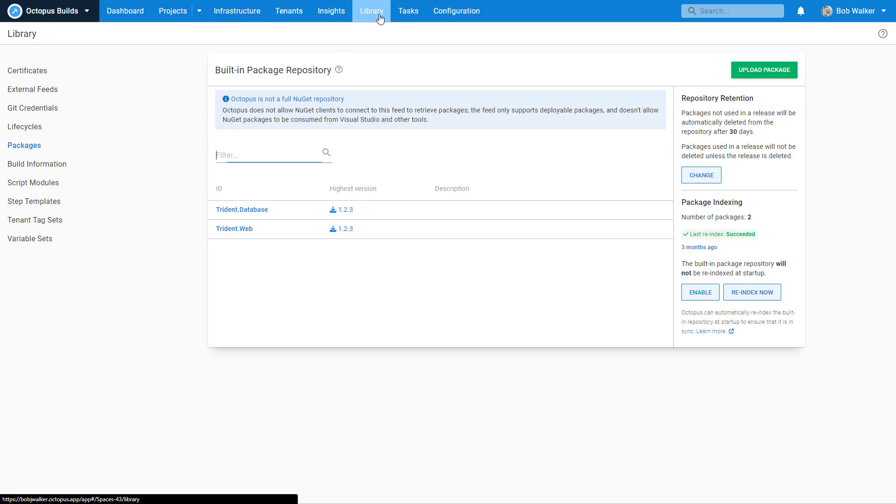
{"action": "left_click", "coordinate": [33, 127]}
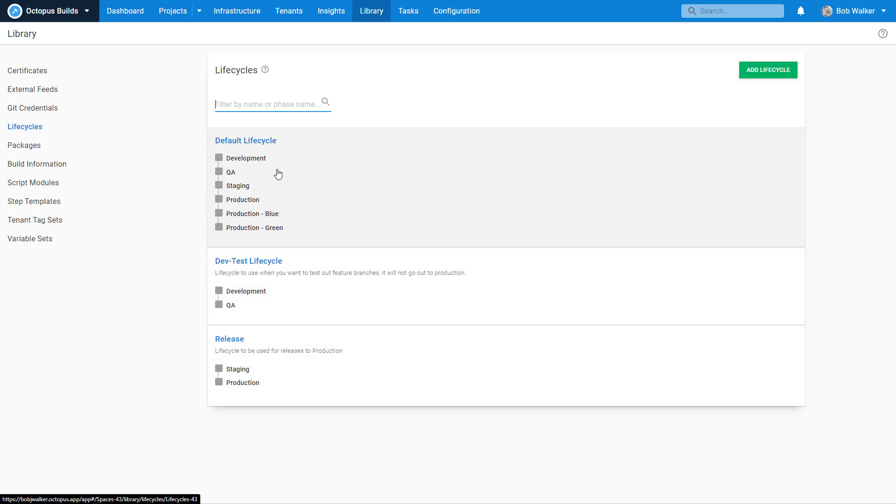
{"action": "left_click", "coordinate": [278, 174]}
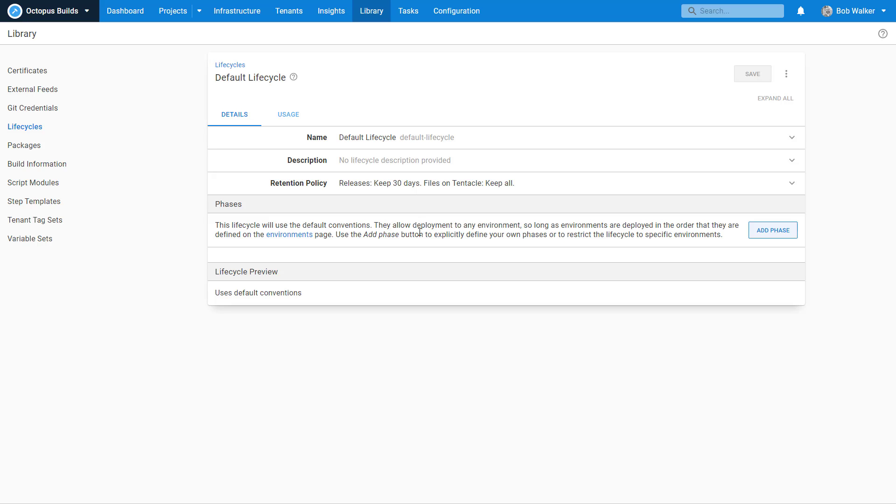
{"action": "key", "text": "alt+Left"}
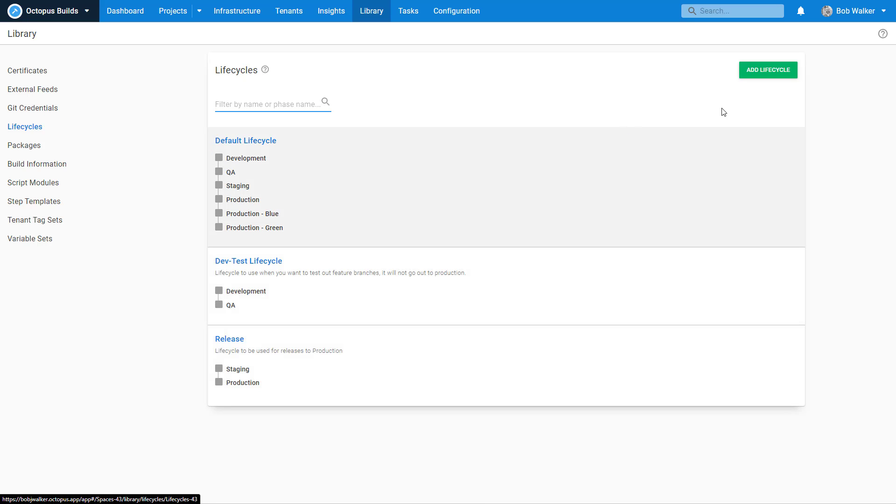
Step: Start a new lifecycle named "Blue/Green Release" with the description "Release lifecycle for blue/green deployments to production"
{"action": "left_click", "coordinate": [749, 72]}
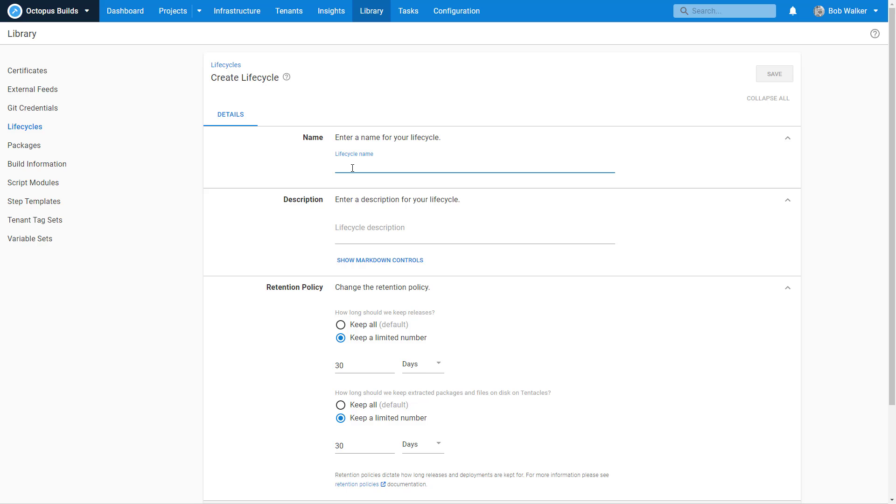
{"action": "type", "text": "Blue/Green Release"}
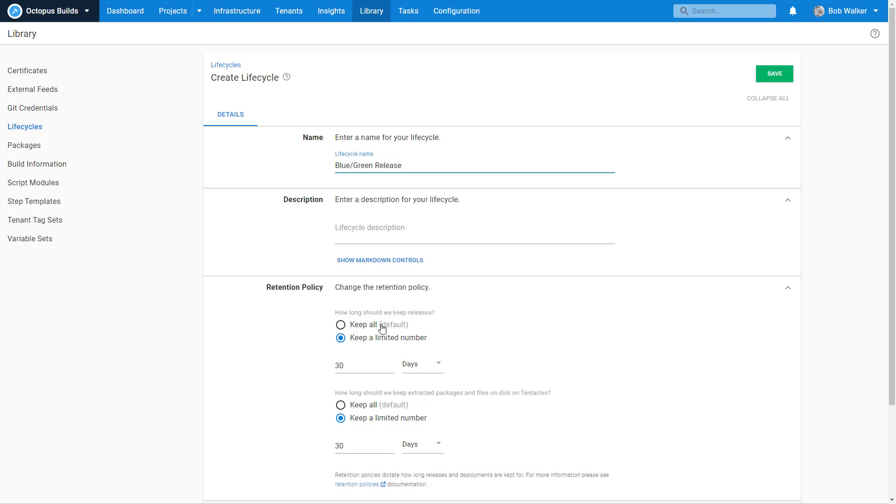
{"action": "scroll", "coordinate": [489, 330], "scroll_direction": "down", "scroll_amount": 3}
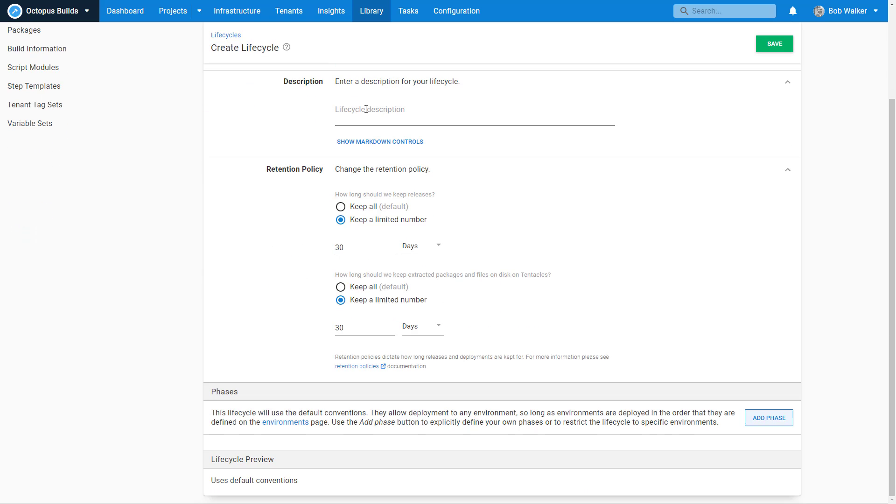
{"action": "left_click", "coordinate": [365, 112]}
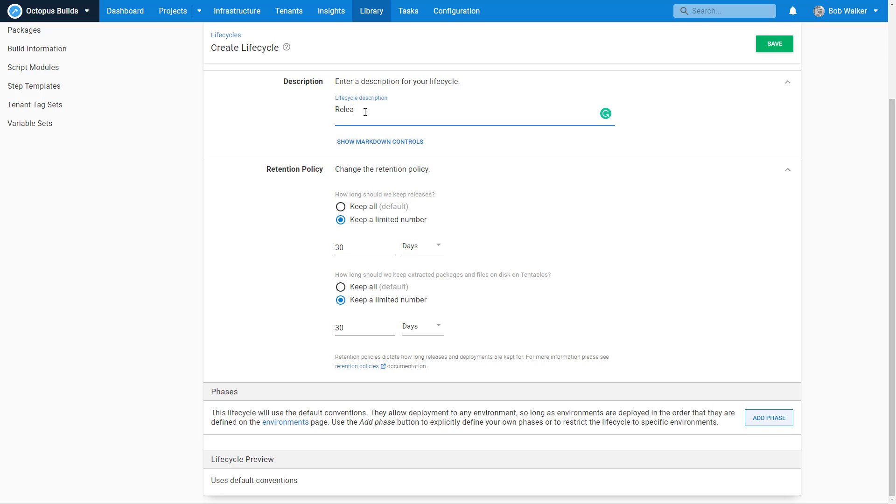
{"action": "type", "text": "Release lifecycle for blue/green deployments to production"}
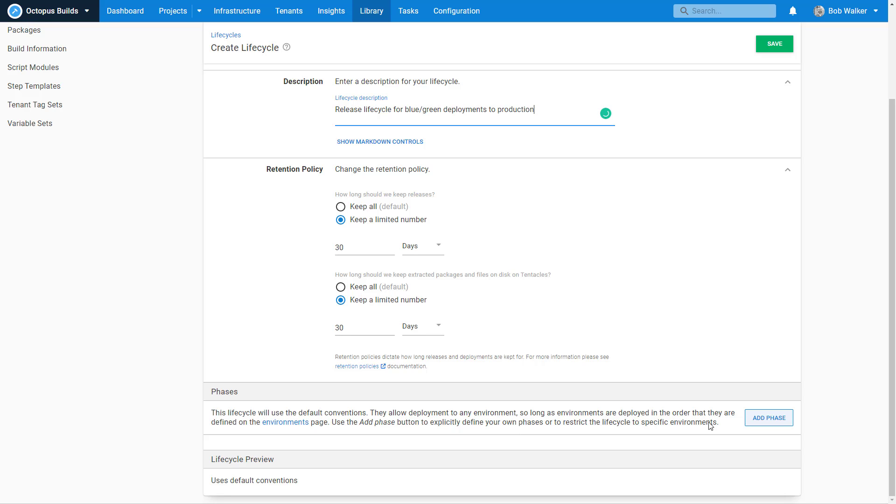
Step: Add a first phase named "Staging" containing the Staging environment with manually queued deployments
{"action": "left_click", "coordinate": [768, 418]}
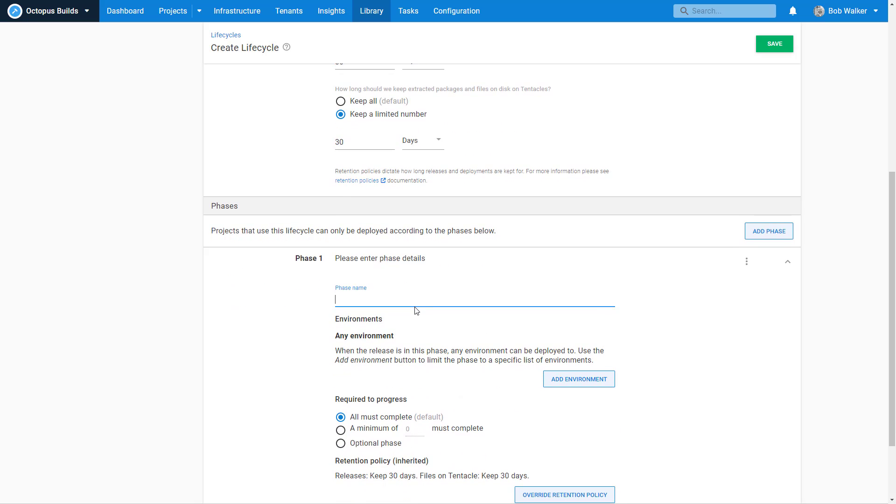
{"action": "type", "text": "Staging"}
{"action": "left_click", "coordinate": [581, 378]}
{"action": "left_click", "coordinate": [350, 227]}
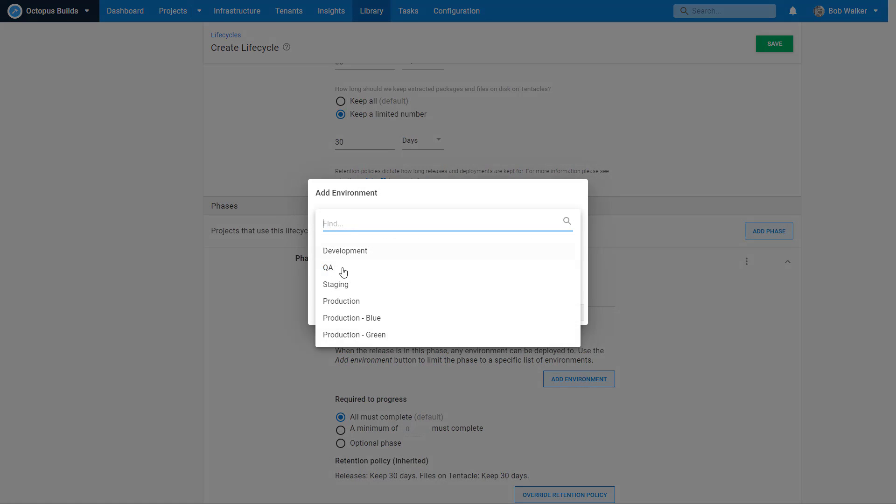
{"action": "left_click", "coordinate": [338, 285]}
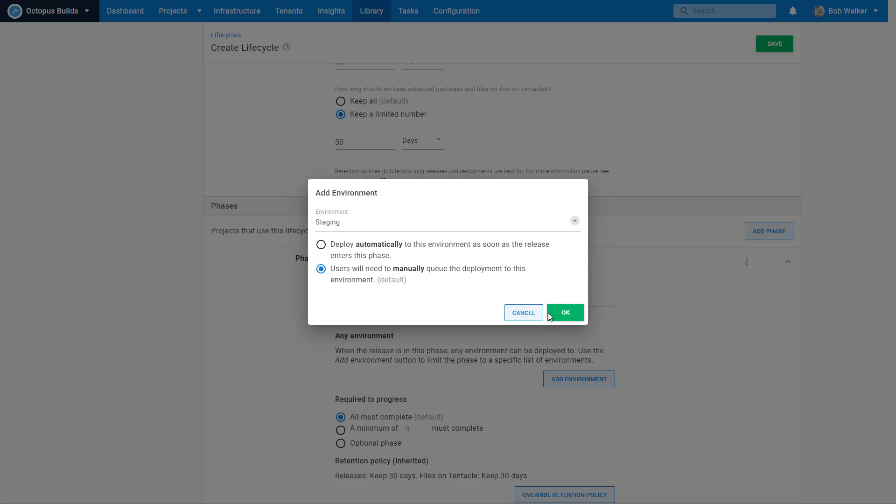
{"action": "left_click", "coordinate": [548, 313]}
{"action": "scroll", "coordinate": [635, 357], "scroll_direction": "down", "scroll_amount": 2}
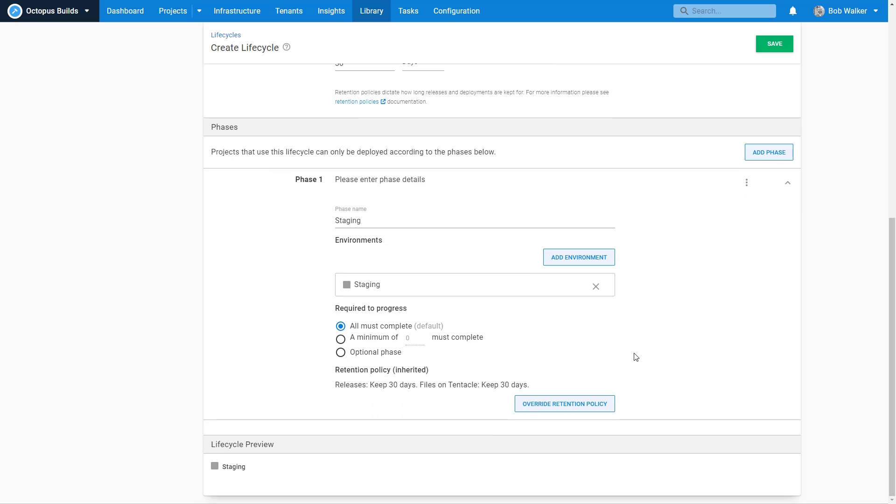
Step: Add a second phase named "Production" containing the Production - Blue and Production - Green environments, both with manually queued deployments
{"action": "left_click", "coordinate": [766, 154]}
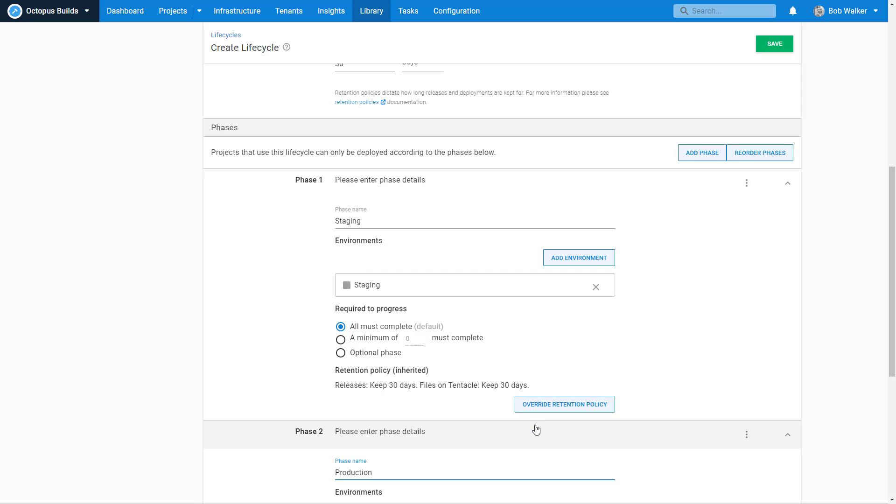
{"action": "scroll", "coordinate": [535, 393], "scroll_direction": "down", "scroll_amount": 5}
{"action": "left_click", "coordinate": [572, 329]}
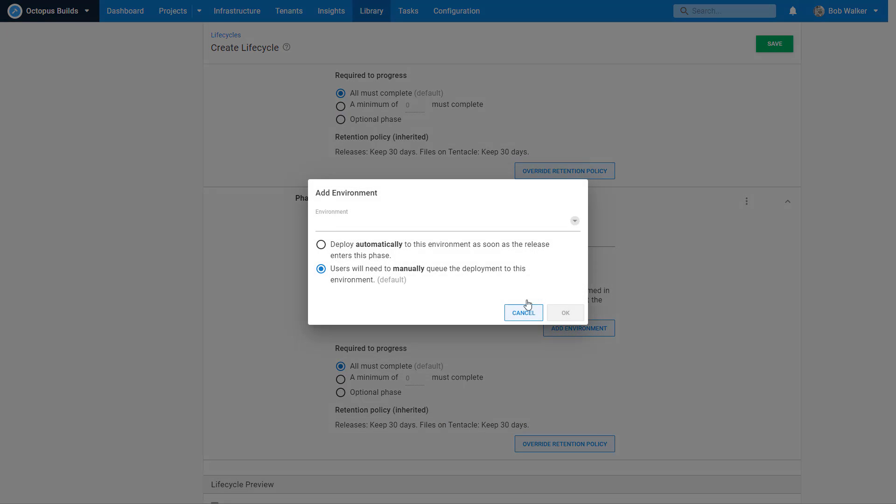
{"action": "left_click", "coordinate": [396, 225]}
{"action": "left_click", "coordinate": [371, 303]}
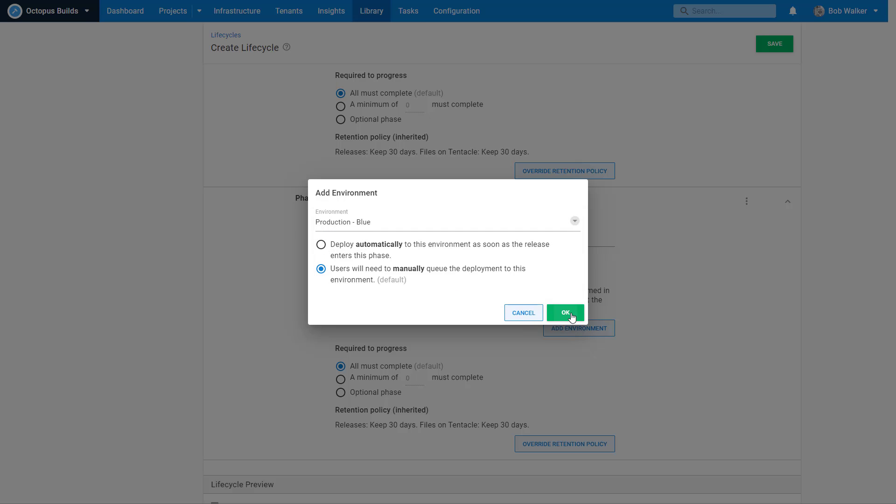
{"action": "left_click", "coordinate": [572, 316]}
{"action": "left_click", "coordinate": [579, 276]}
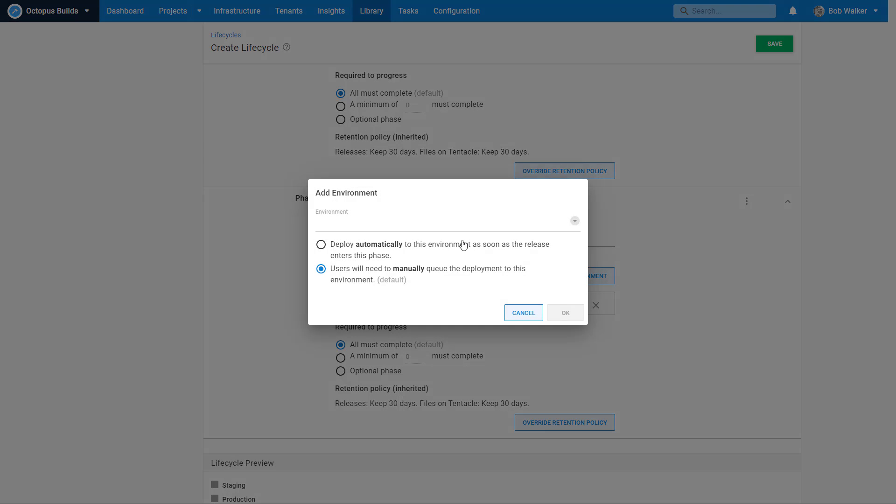
{"action": "left_click", "coordinate": [432, 220]}
{"action": "left_click", "coordinate": [397, 303]}
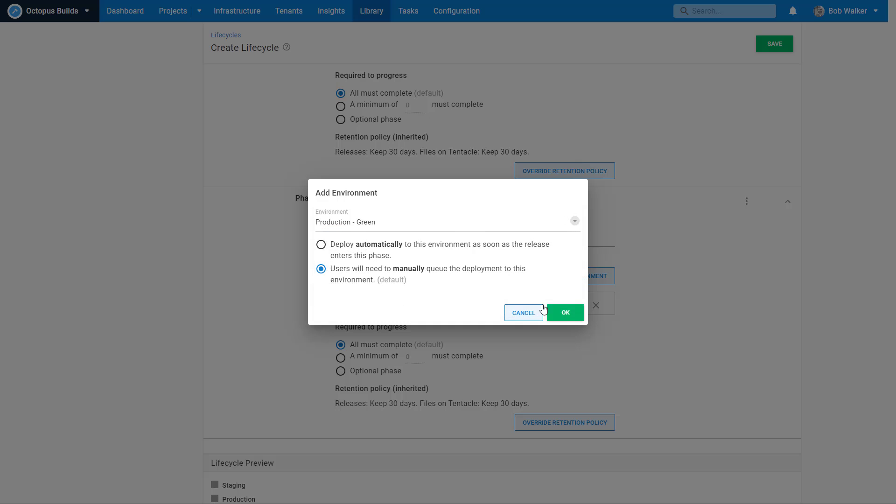
{"action": "left_click", "coordinate": [579, 313]}
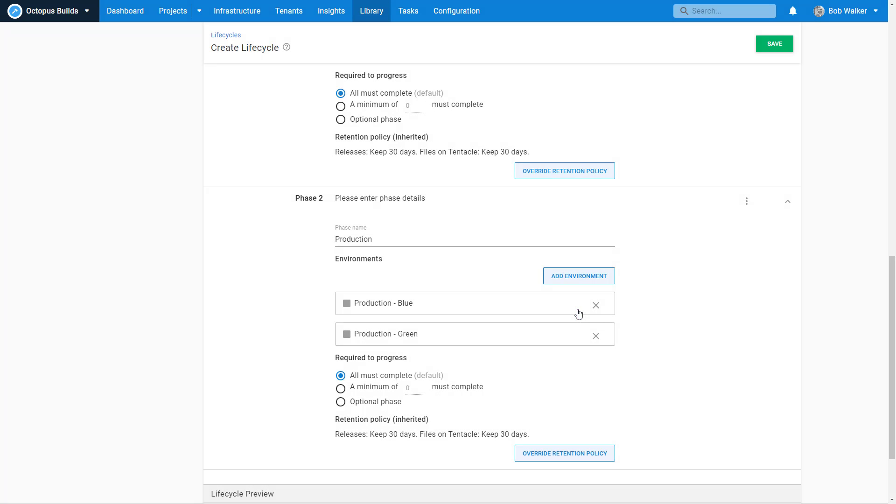
Step: Require a minimum of 1 environment to complete in the Production phase and save the lifecycle
{"action": "left_click", "coordinate": [343, 389]}
{"action": "left_click", "coordinate": [421, 386]}
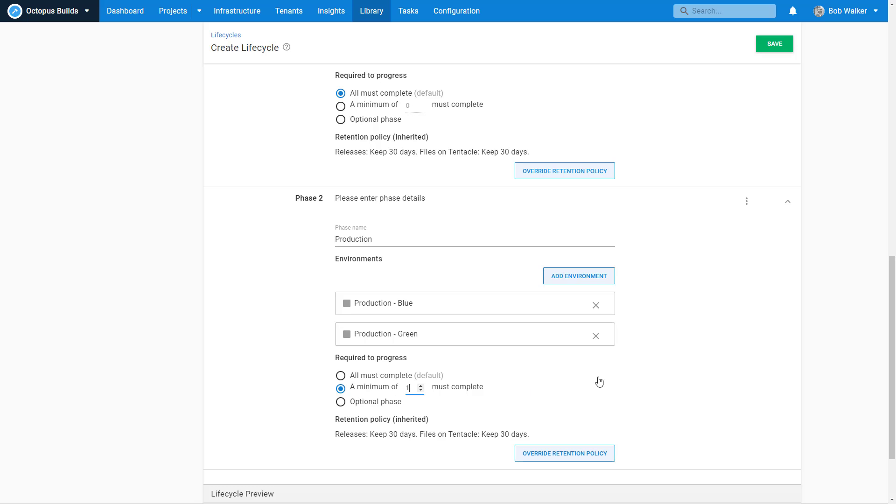
{"action": "scroll", "coordinate": [652, 372], "scroll_direction": "up", "scroll_amount": 10}
{"action": "left_click", "coordinate": [774, 44]}
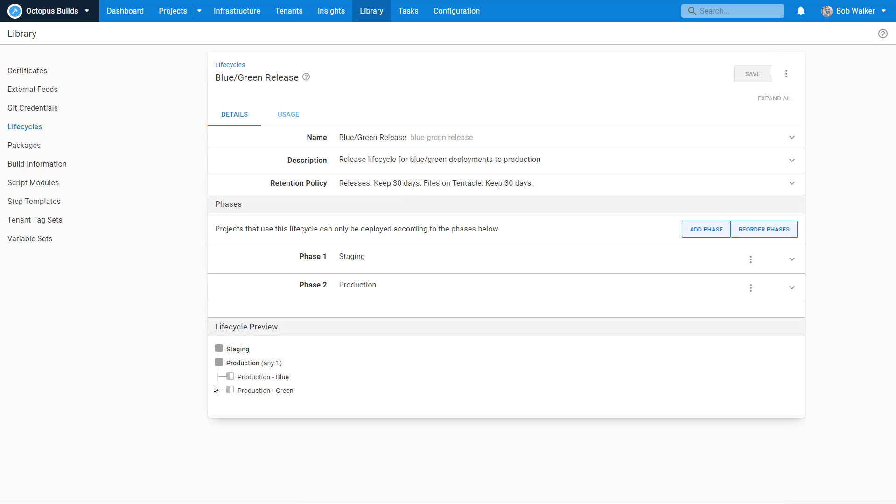
Step: Open the project variables of the Trident project
{"action": "left_click", "coordinate": [131, 22]}
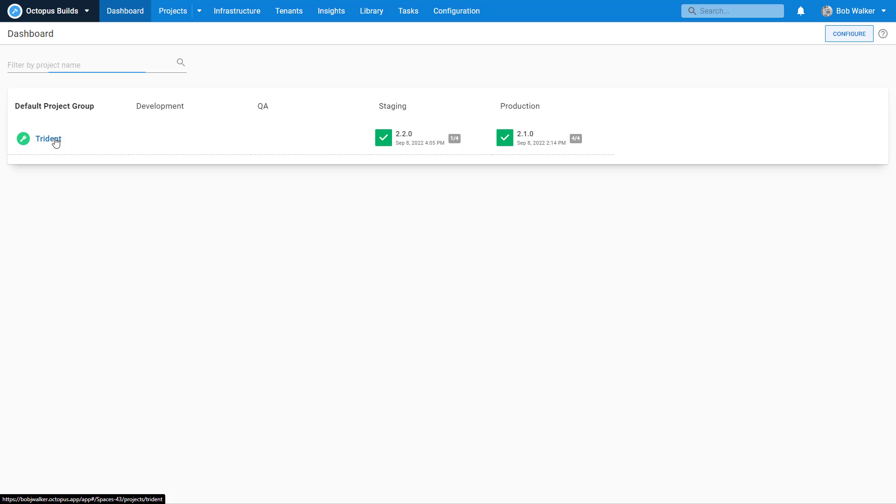
{"action": "left_click", "coordinate": [55, 140]}
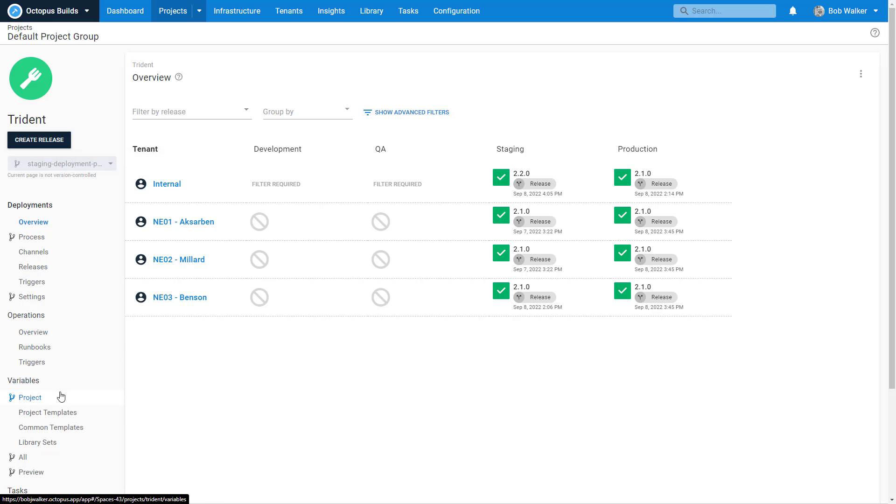
{"action": "left_click", "coordinate": [57, 402]}
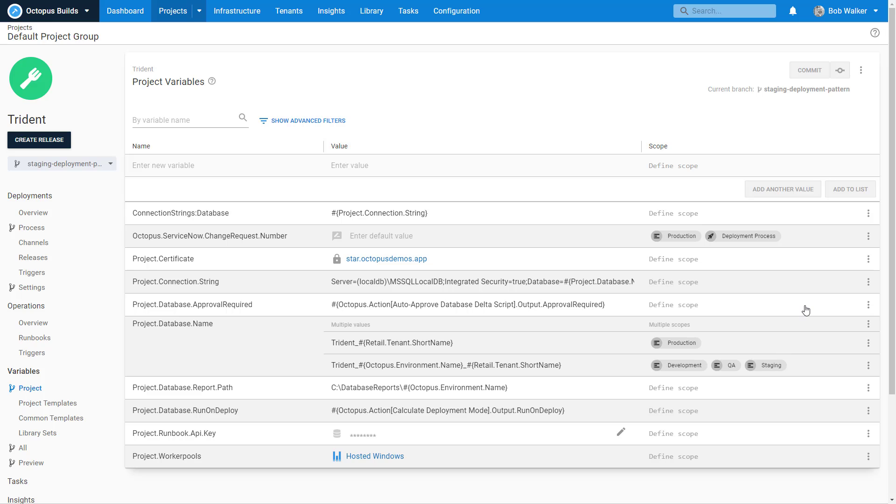
{"action": "left_click", "coordinate": [869, 236]}
{"action": "left_click", "coordinate": [856, 281]}
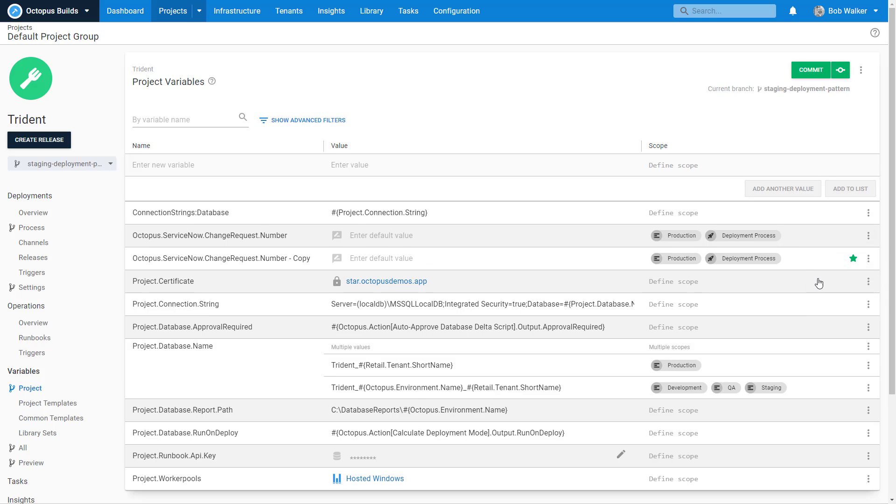
{"action": "left_click", "coordinate": [310, 259]}
{"action": "left_click_drag", "start_coordinate": [311, 258], "coordinate": [289, 260]}
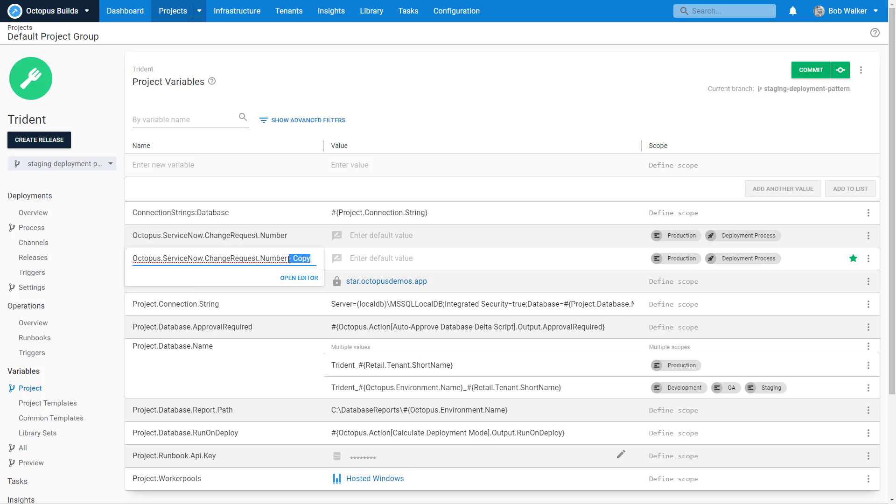
{"action": "left_click", "coordinate": [868, 258]}
{"action": "left_click", "coordinate": [855, 327]}
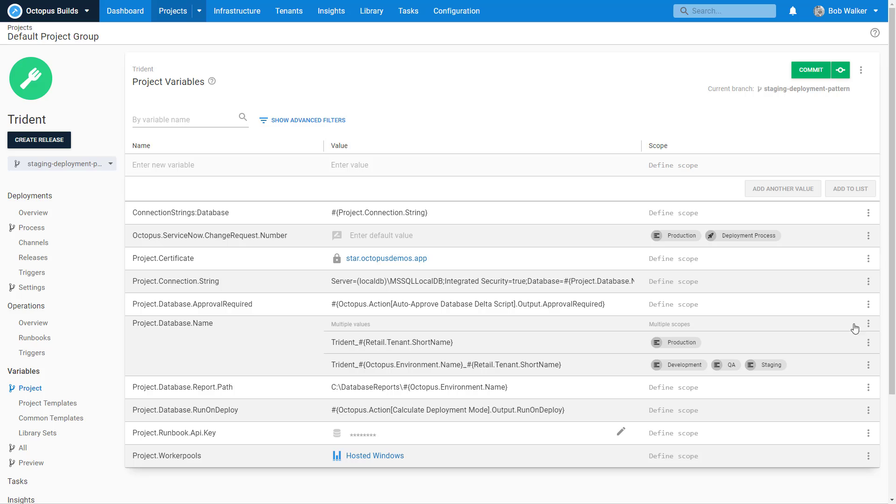
Step: Add another value to Octopus.ServiceNow.ChangeRequest.Number and check the prompt settings and scope of its existing Production value
{"action": "left_click", "coordinate": [869, 236]}
{"action": "left_click", "coordinate": [862, 271]}
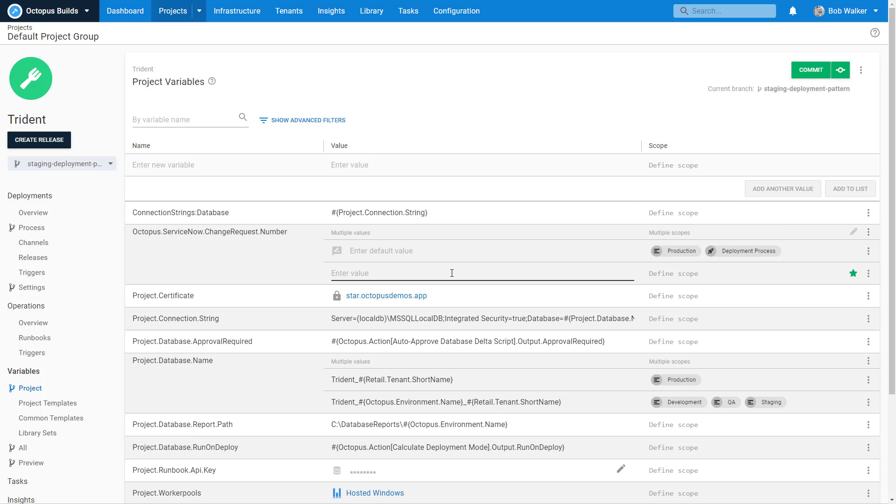
{"action": "left_click", "coordinate": [452, 255]}
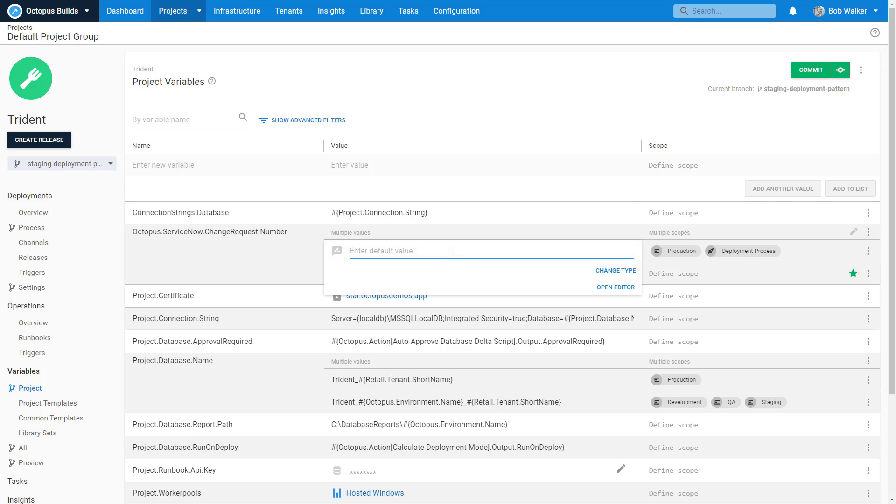
{"action": "left_click", "coordinate": [623, 270]}
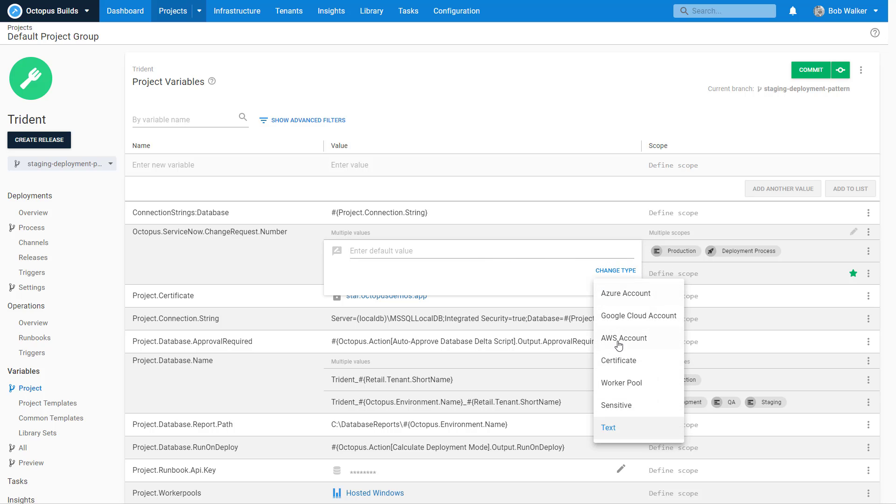
{"action": "left_click", "coordinate": [589, 293]}
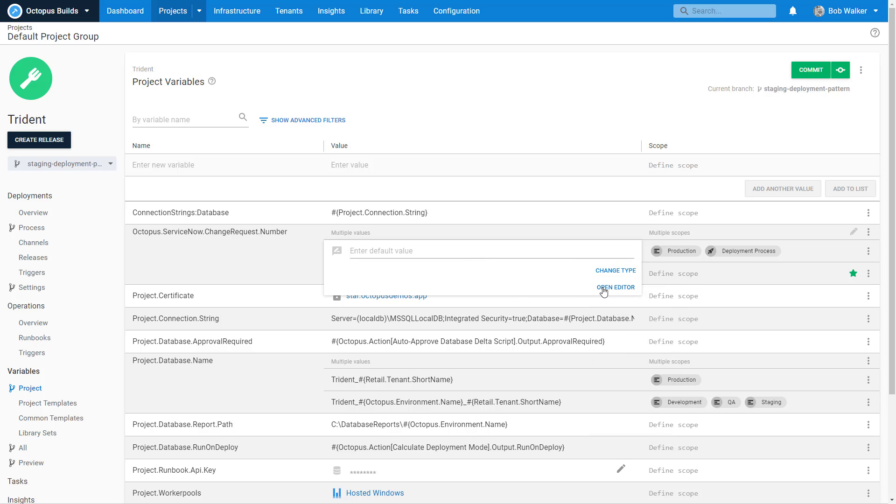
{"action": "left_click", "coordinate": [603, 292]}
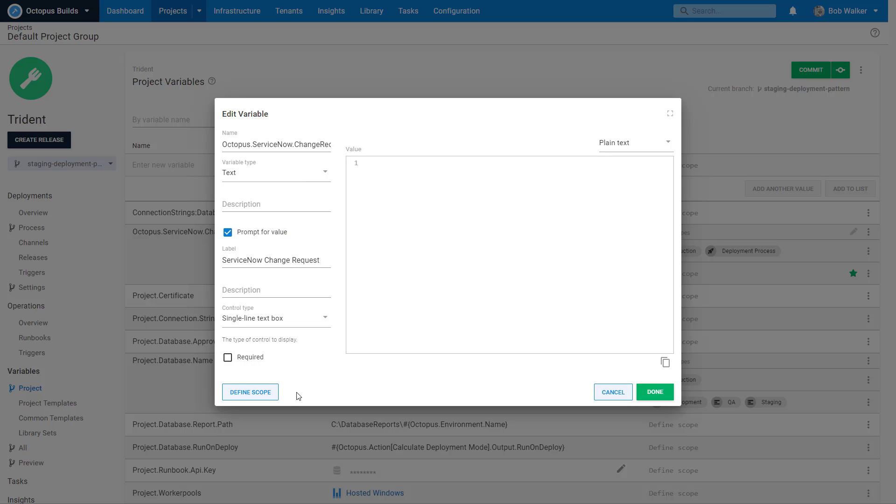
{"action": "left_click", "coordinate": [270, 400]}
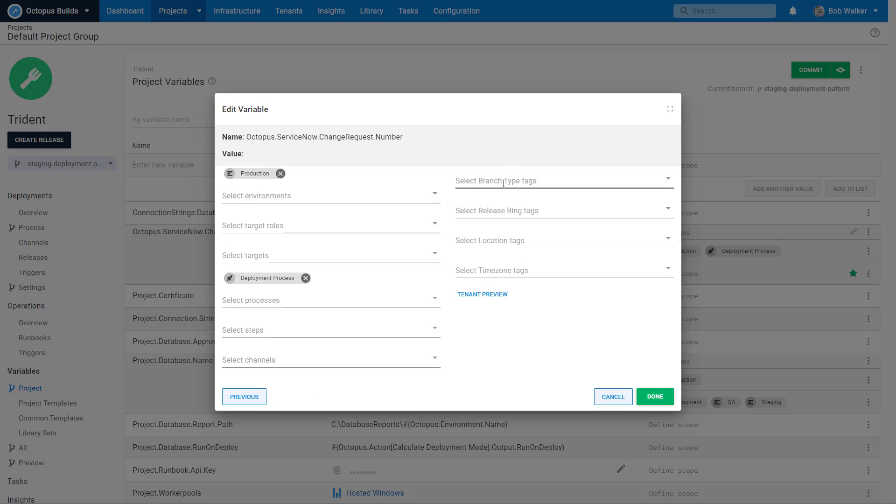
{"action": "left_click", "coordinate": [612, 396]}
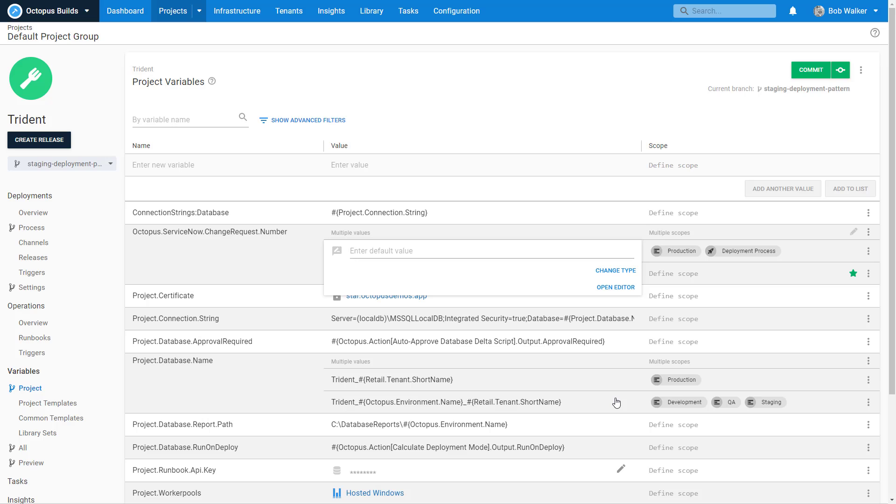
Step: Set the new Octopus.ServiceNow.ChangeRequest.Number value to prompt with the label "ServiceNow Change Request Number" and a single-line text box
{"action": "left_click", "coordinate": [630, 275]}
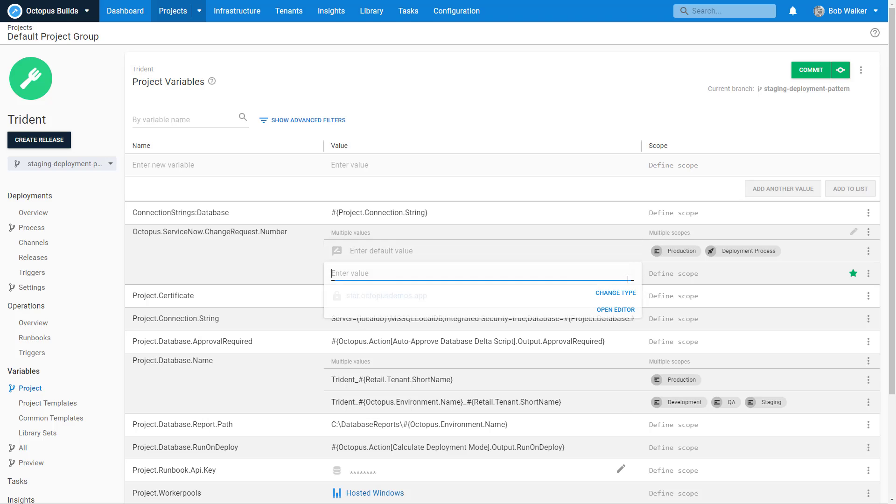
{"action": "left_click", "coordinate": [615, 309]}
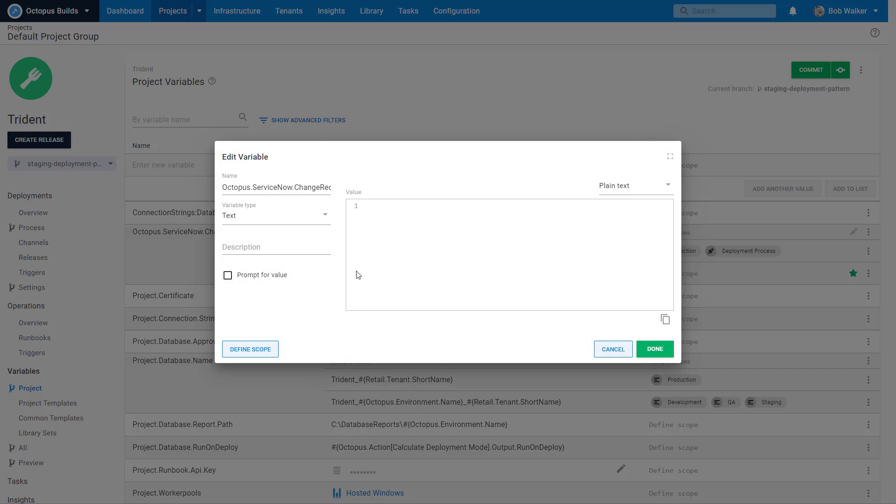
{"action": "left_click", "coordinate": [245, 275]}
{"action": "left_click", "coordinate": [245, 260]}
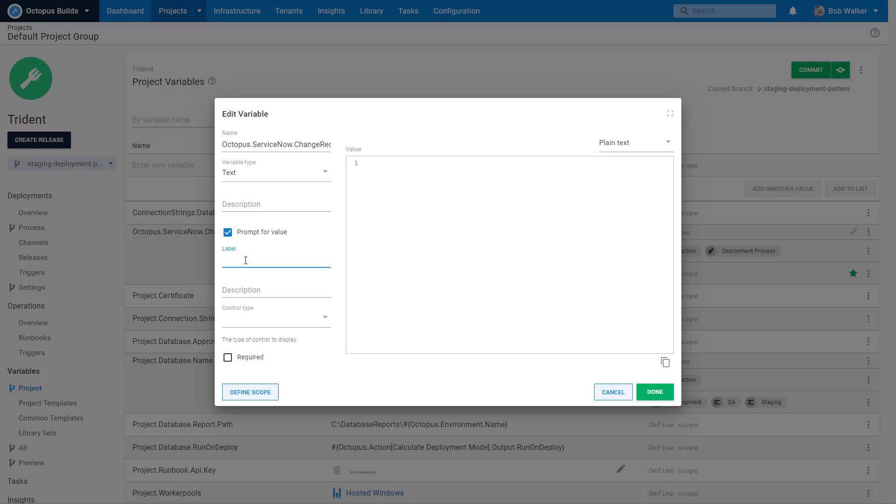
{"action": "type", "text": "ServiceNow CHan"}
{"action": "type", "text": "ge Request Number"}
{"action": "left_click", "coordinate": [234, 321]}
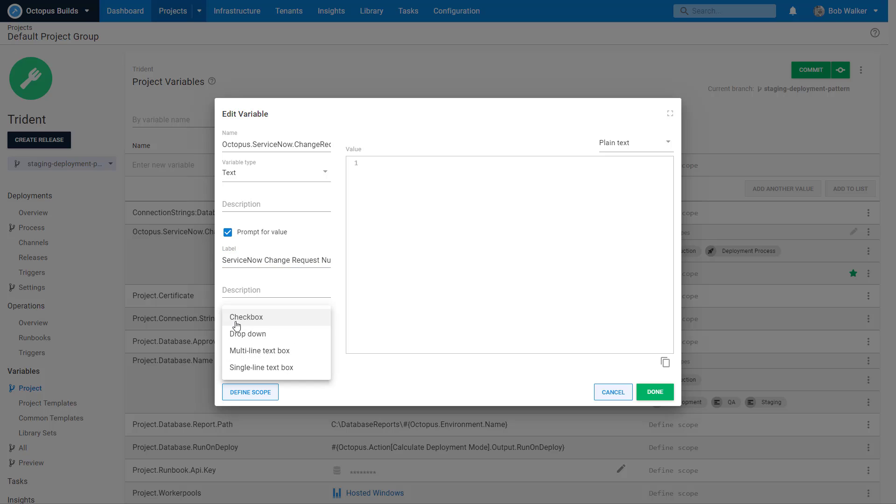
{"action": "left_click", "coordinate": [258, 368]}
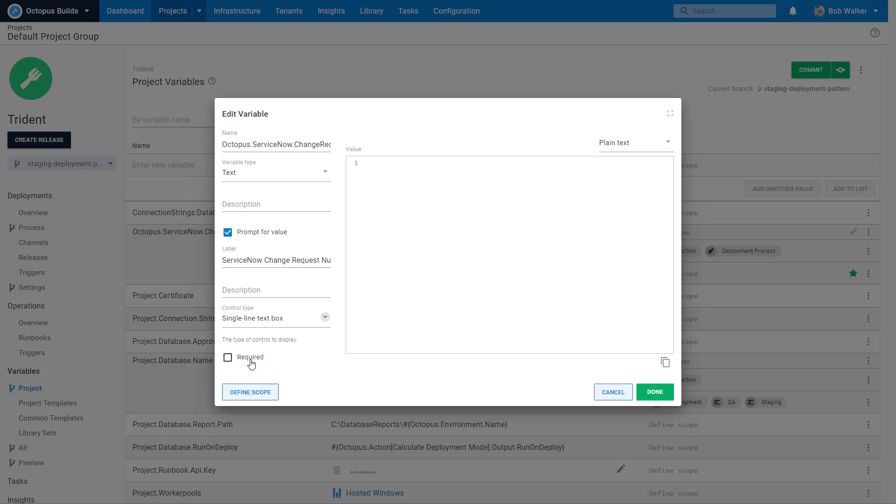
Step: Scope the new Octopus.ServiceNow.ChangeRequest.Number value to the Production - Blue and Production - Green environments and the Deployment Process
{"action": "left_click", "coordinate": [260, 393]}
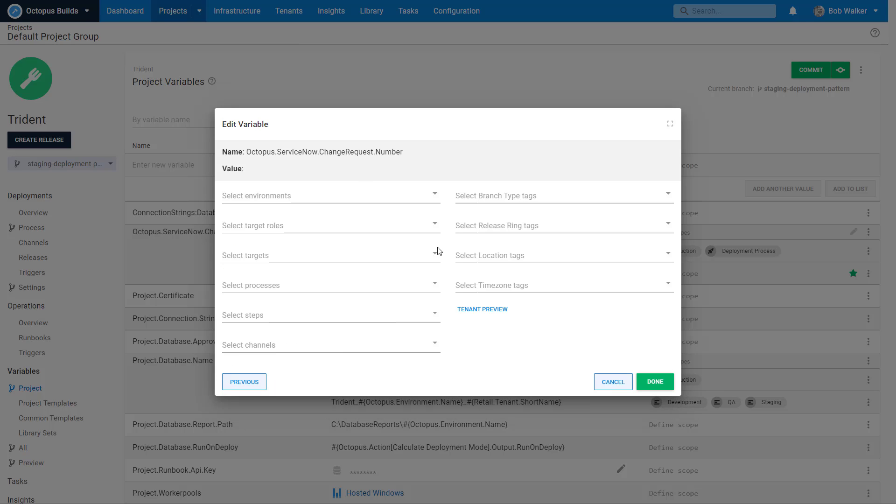
{"action": "left_click", "coordinate": [347, 198]}
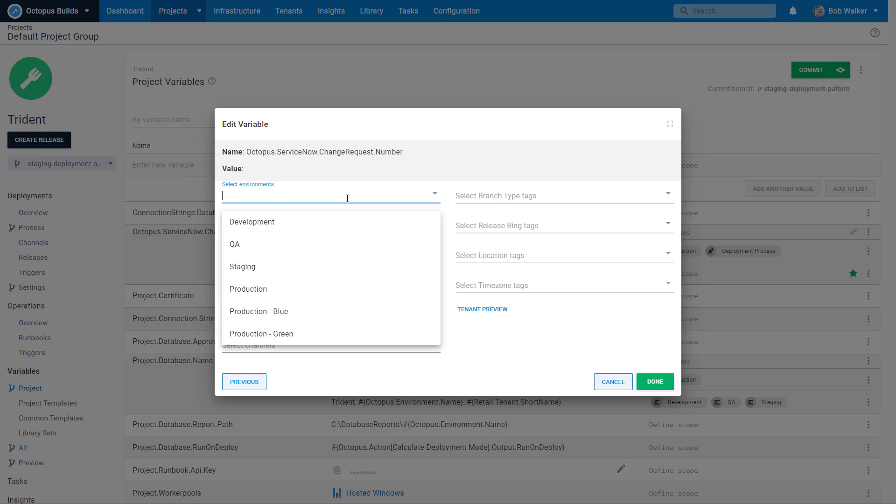
{"action": "left_click", "coordinate": [322, 312]}
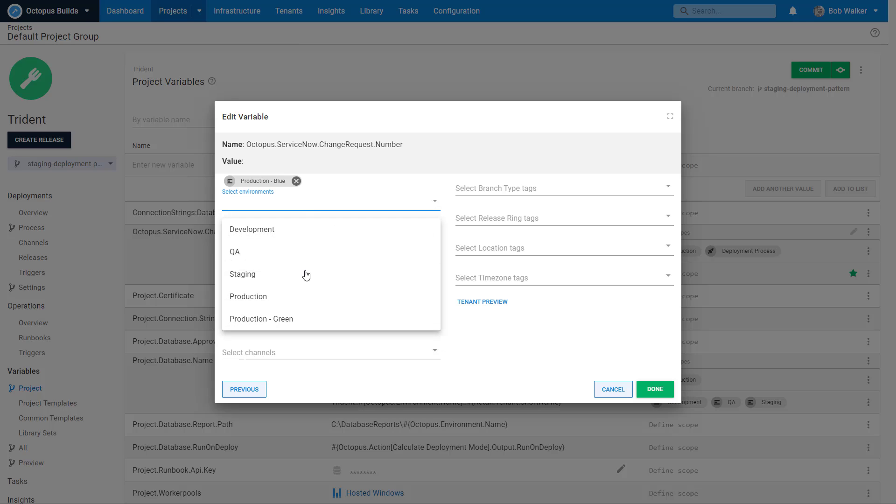
{"action": "left_click", "coordinate": [296, 317]}
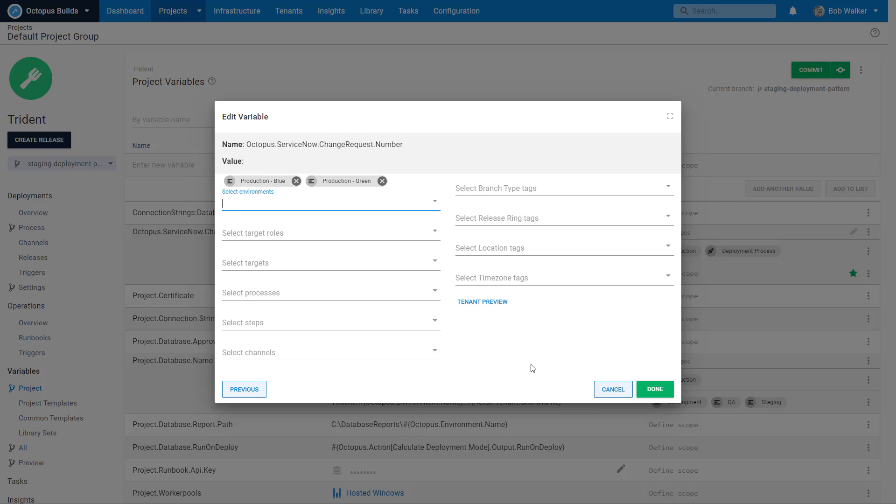
{"action": "left_click", "coordinate": [308, 293]}
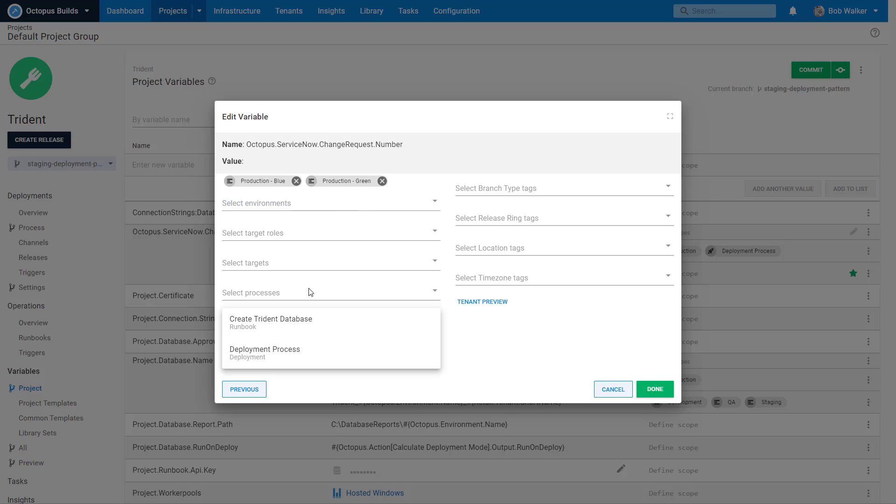
{"action": "left_click", "coordinate": [285, 357]}
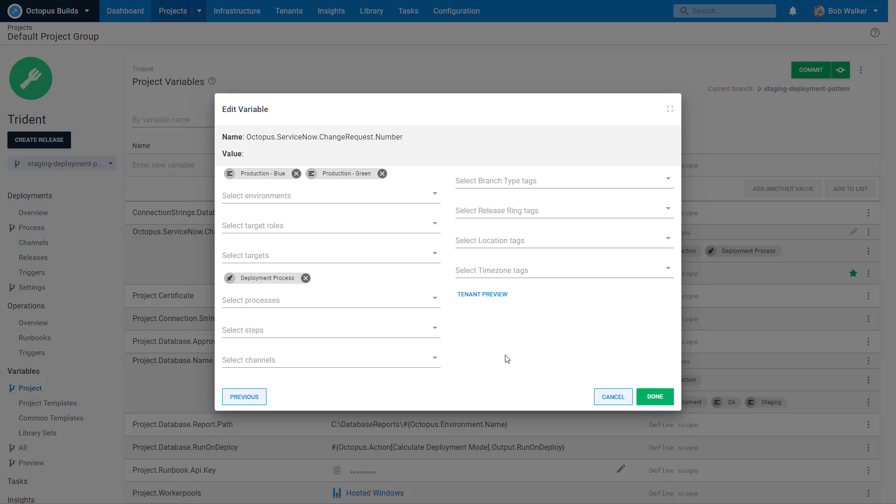
{"action": "left_click", "coordinate": [655, 396]}
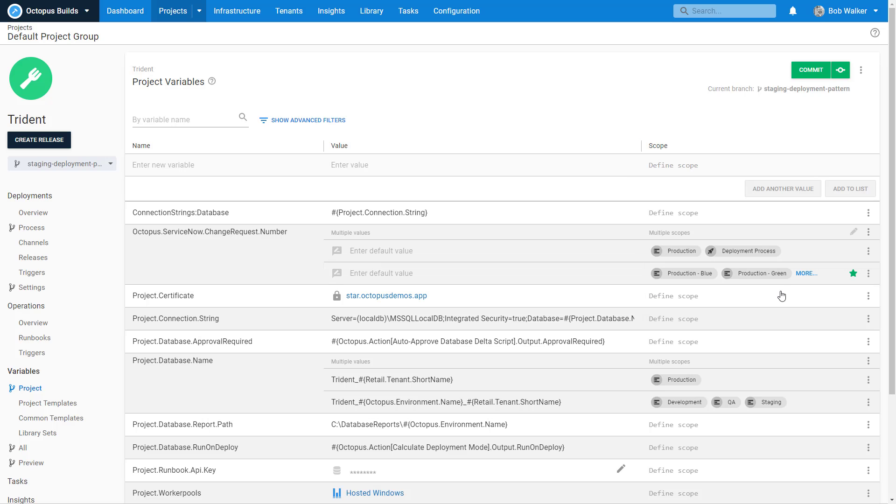
Step: Try a duplicate of Project.Database.Name's Production value scoped to Production - Blue and Production - Green instead, and delete that duplicate
{"action": "scroll", "coordinate": [797, 356], "scroll_direction": "down", "scroll_amount": 1}
{"action": "left_click", "coordinate": [868, 329]}
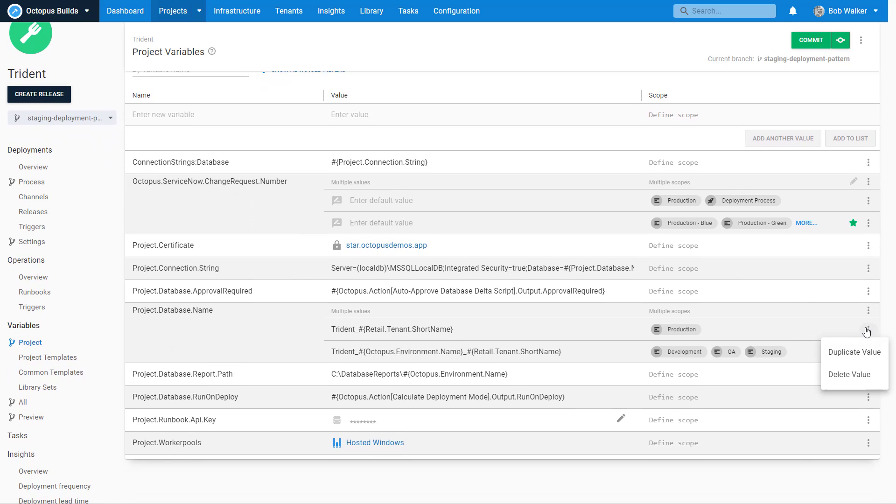
{"action": "left_click", "coordinate": [845, 353]}
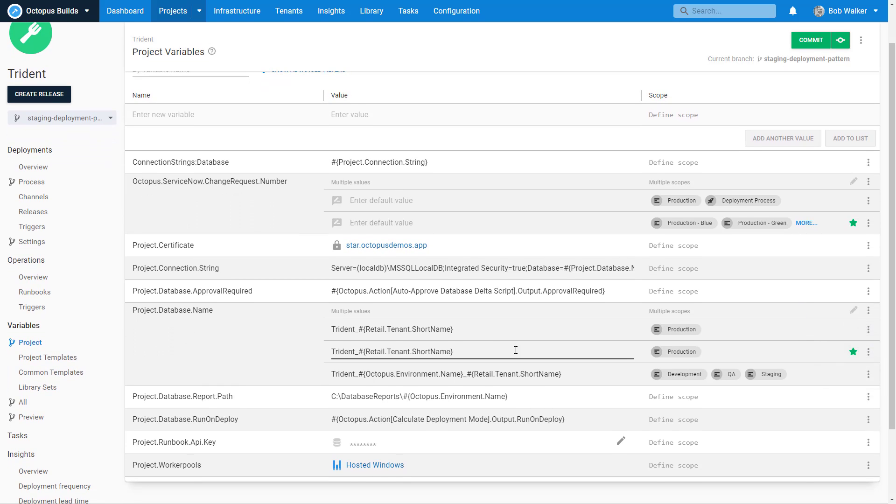
{"action": "left_click", "coordinate": [721, 356]}
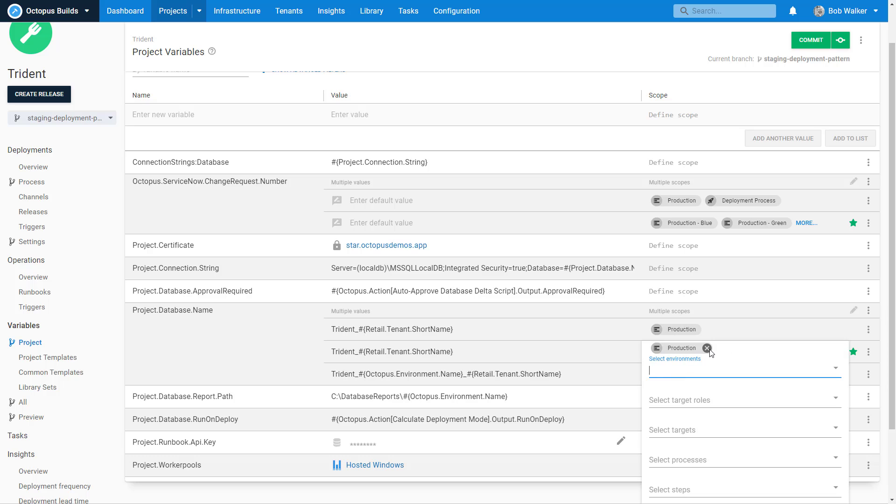
{"action": "left_click", "coordinate": [707, 348]}
{"action": "left_click", "coordinate": [705, 354]}
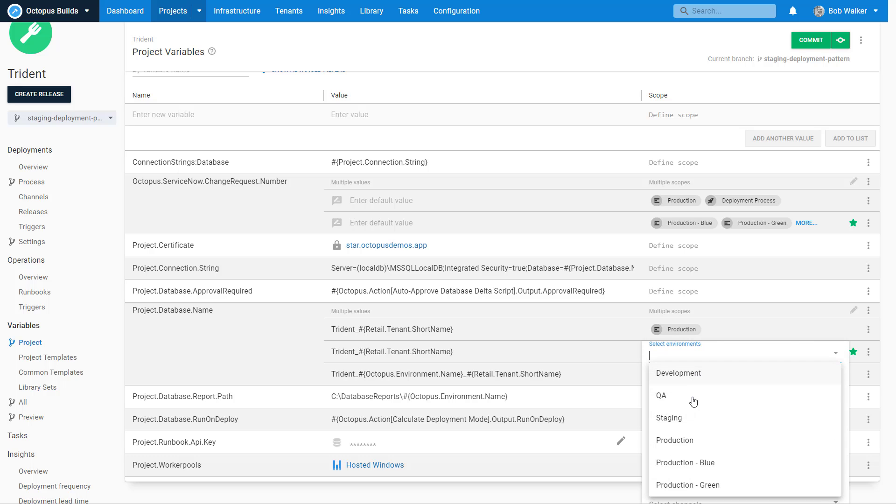
{"action": "left_click", "coordinate": [689, 469]}
{"action": "left_click", "coordinate": [690, 372]}
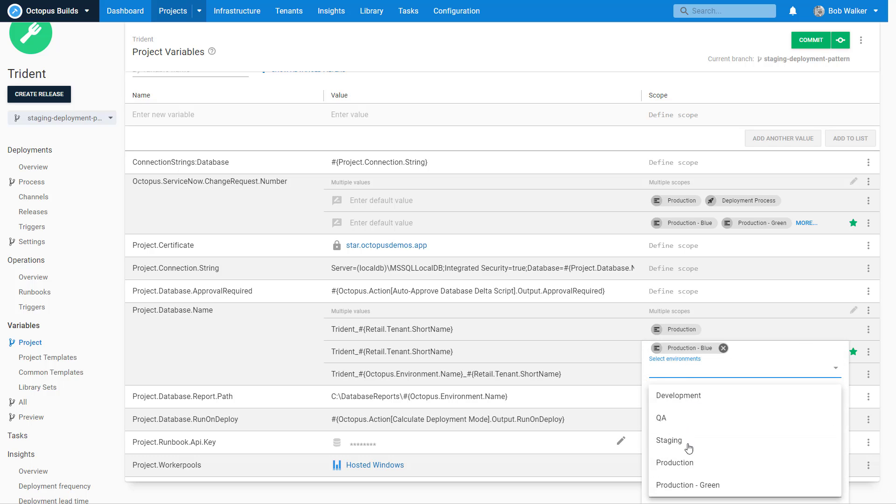
{"action": "left_click", "coordinate": [686, 486]}
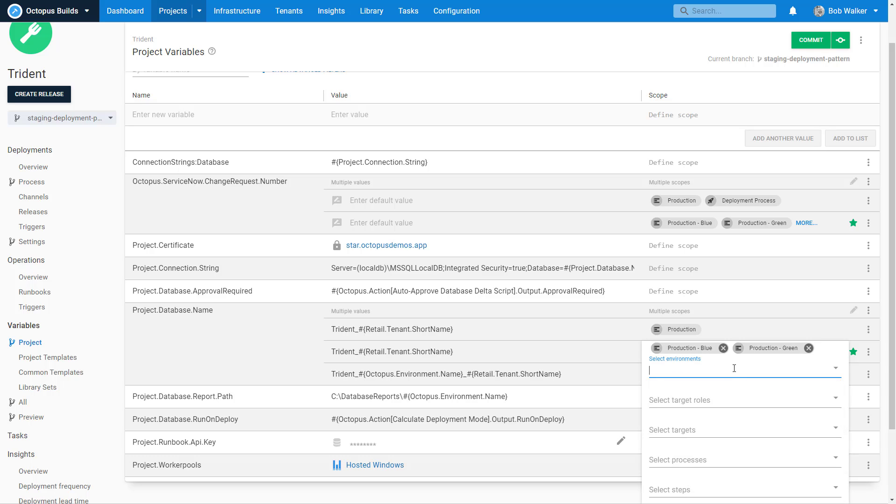
{"action": "left_click", "coordinate": [870, 358]}
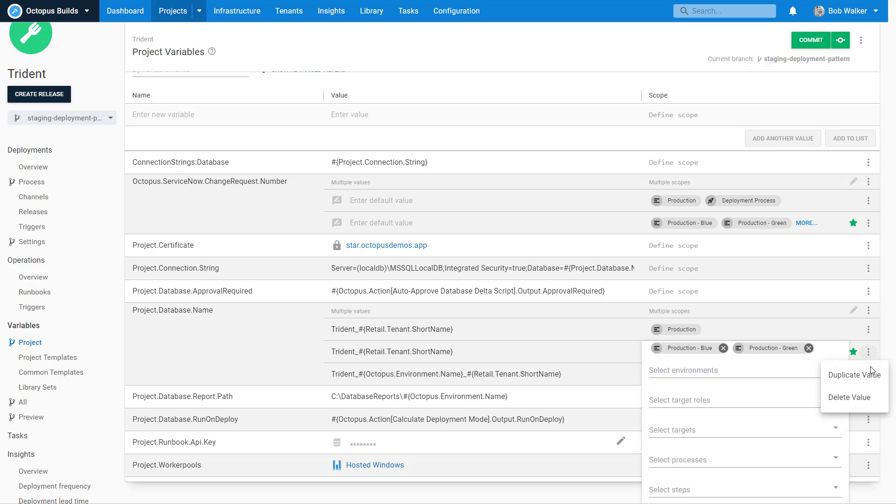
{"action": "left_click", "coordinate": [856, 398]}
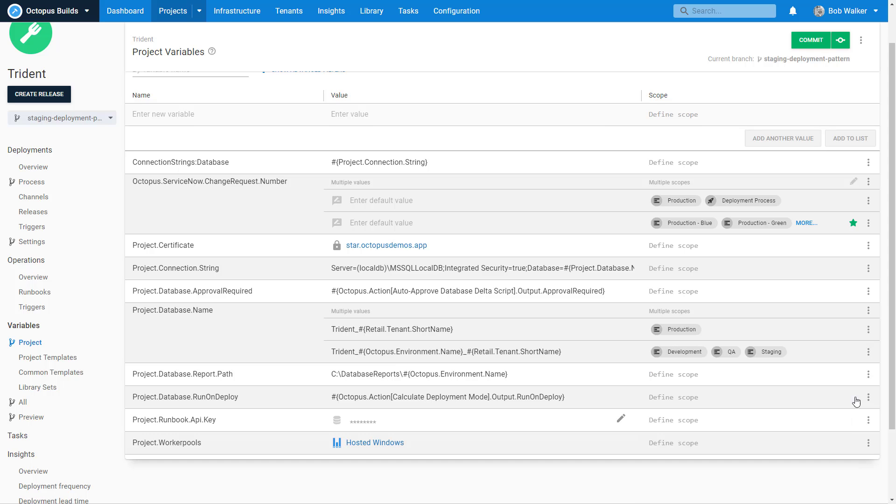
Step: Add Production - Blue and Production - Green to the scope of Project.Database.Name's existing Production value
{"action": "left_click", "coordinate": [869, 331]}
{"action": "left_click", "coordinate": [729, 325]}
{"action": "left_click", "coordinate": [726, 335]}
{"action": "left_click", "coordinate": [712, 345]}
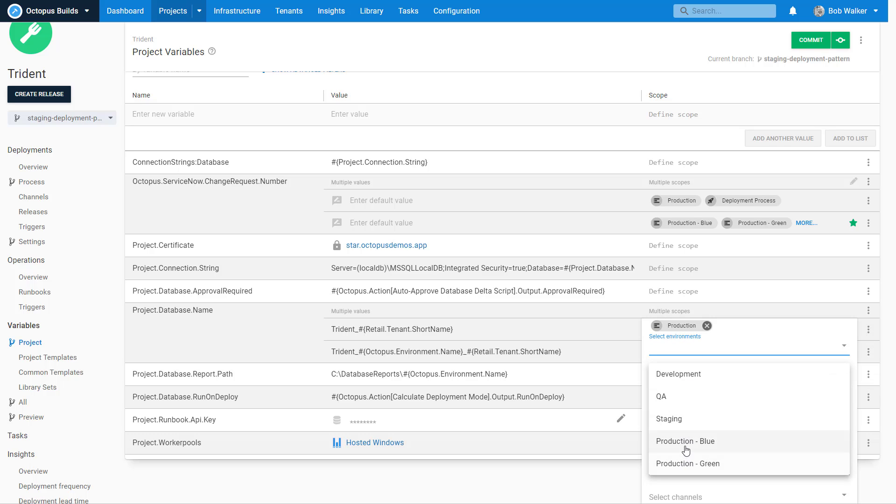
{"action": "left_click", "coordinate": [684, 443]}
{"action": "left_click", "coordinate": [685, 444]}
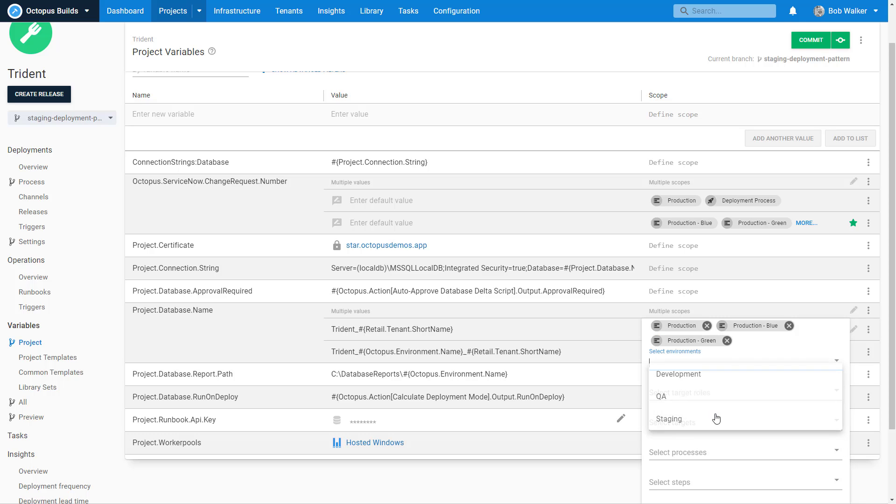
{"action": "left_click", "coordinate": [886, 326]}
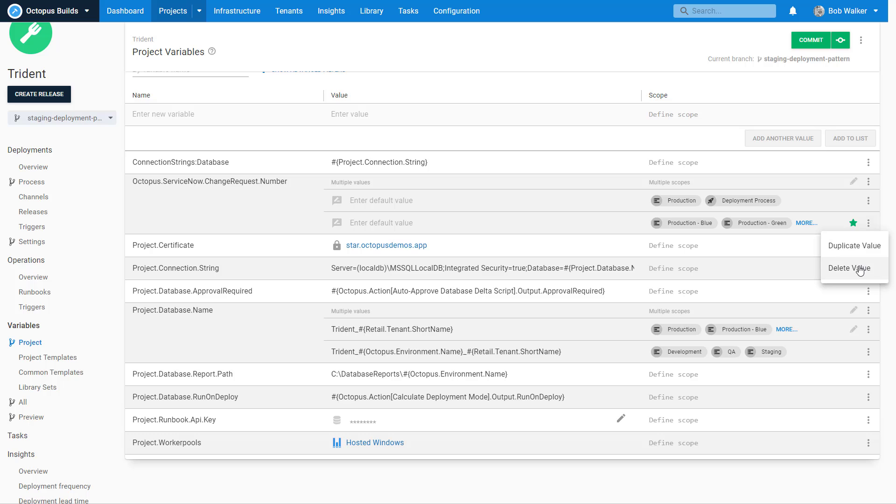
Step: Delete the second Octopus.ServiceNow.ChangeRequest.Number value and add Production - Blue and Production - Green to the remaining value's scope
{"action": "left_click", "coordinate": [849, 268]}
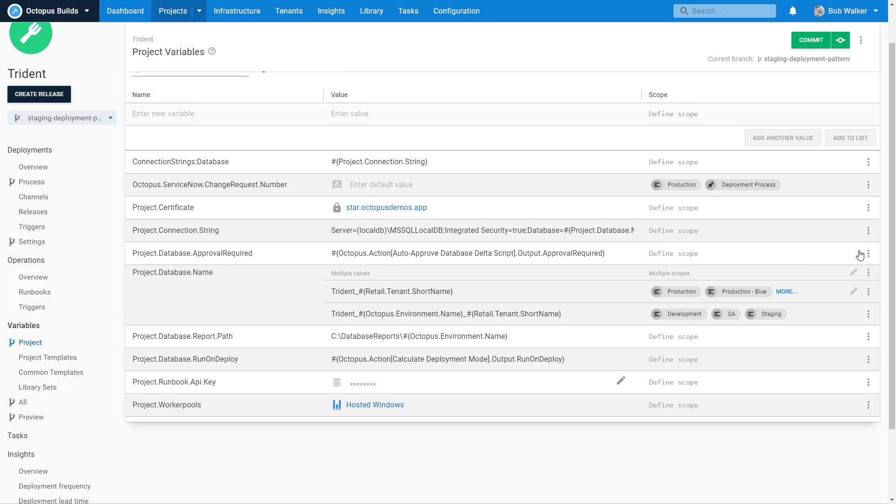
{"action": "left_click", "coordinate": [868, 185]}
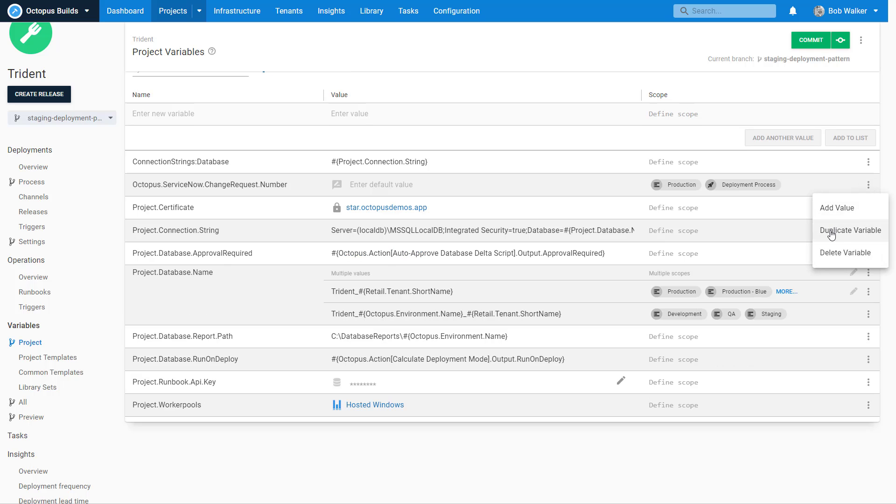
{"action": "left_click", "coordinate": [793, 184]}
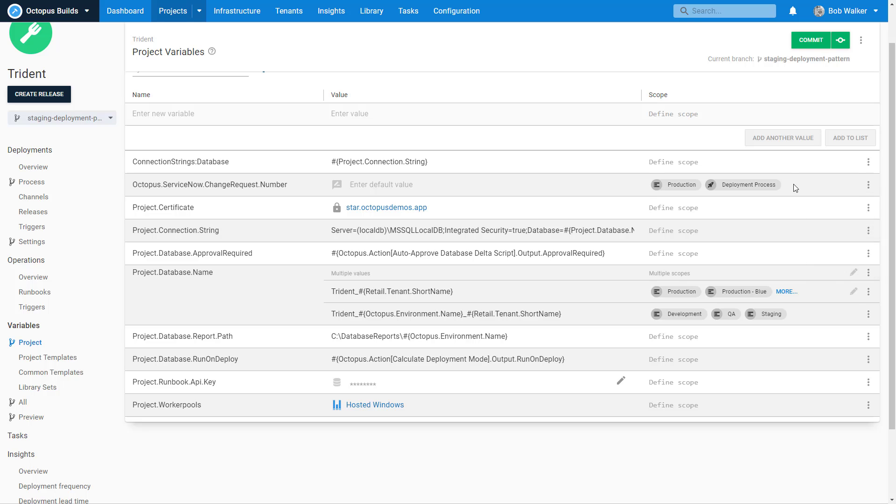
{"action": "left_click", "coordinate": [794, 184]}
{"action": "left_click", "coordinate": [740, 202]}
{"action": "left_click", "coordinate": [716, 296]}
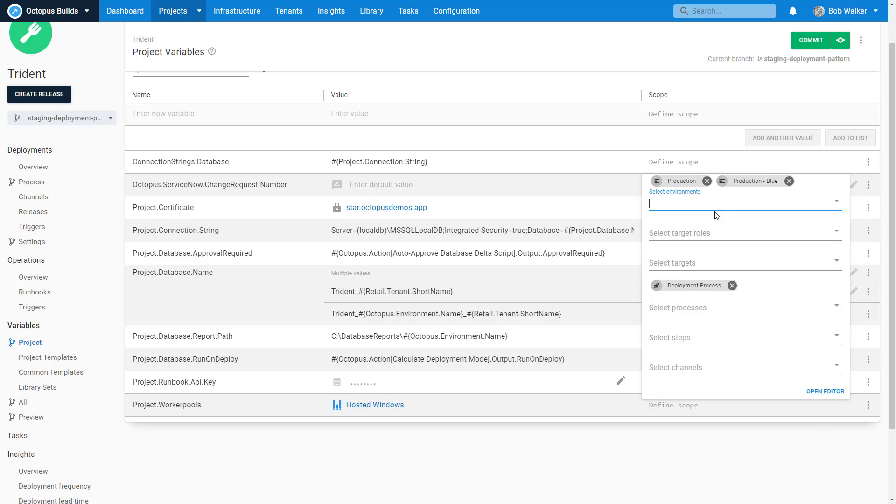
{"action": "left_click", "coordinate": [711, 201]}
{"action": "left_click", "coordinate": [690, 296]}
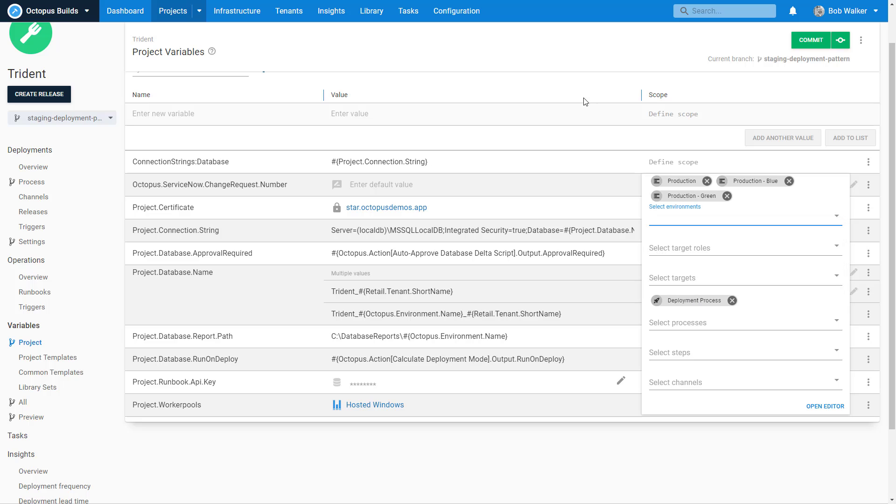
{"action": "left_click", "coordinate": [551, 88]}
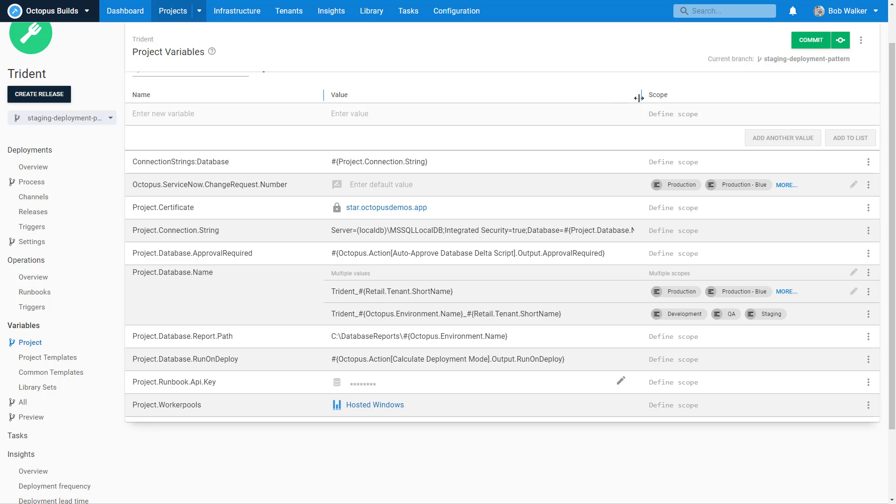
Step: Widen the Scope column and commit the variables to staging-deployment-pattern with the summary "Adding in blue/green deployments for variables"
{"action": "left_click_drag", "start_coordinate": [641, 95], "coordinate": [540, 97]}
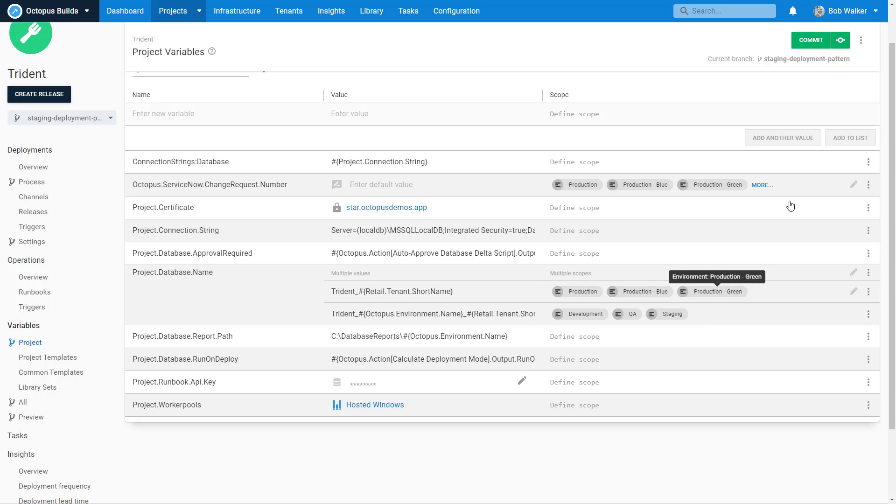
{"action": "left_click", "coordinate": [812, 45]}
{"action": "type", "text": "A"}
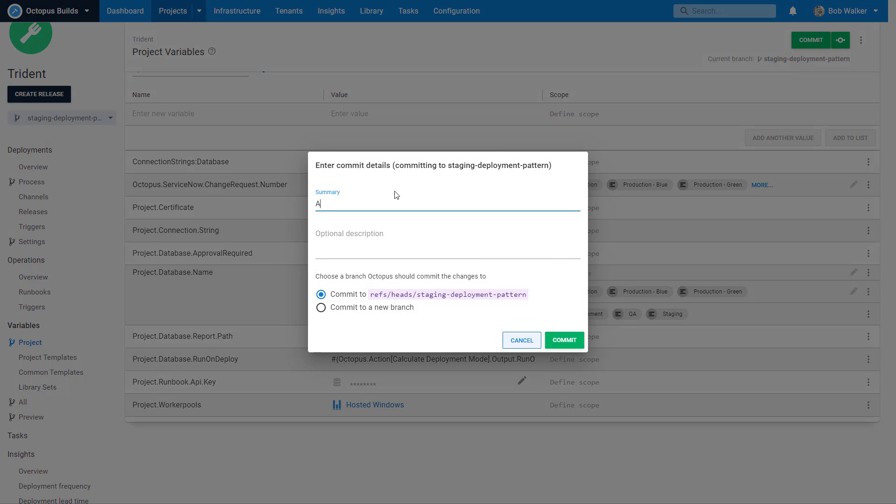
{"action": "type", "text": "dding in blue/green deployments for variables"}
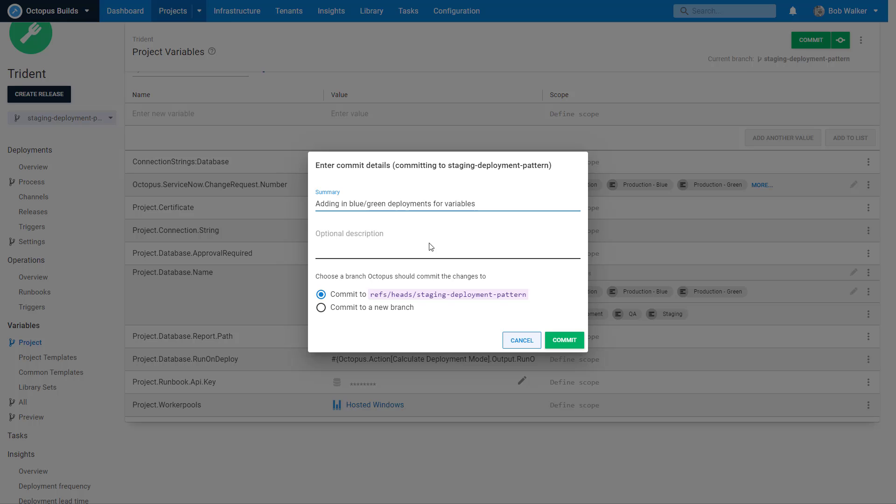
{"action": "left_click", "coordinate": [563, 340]}
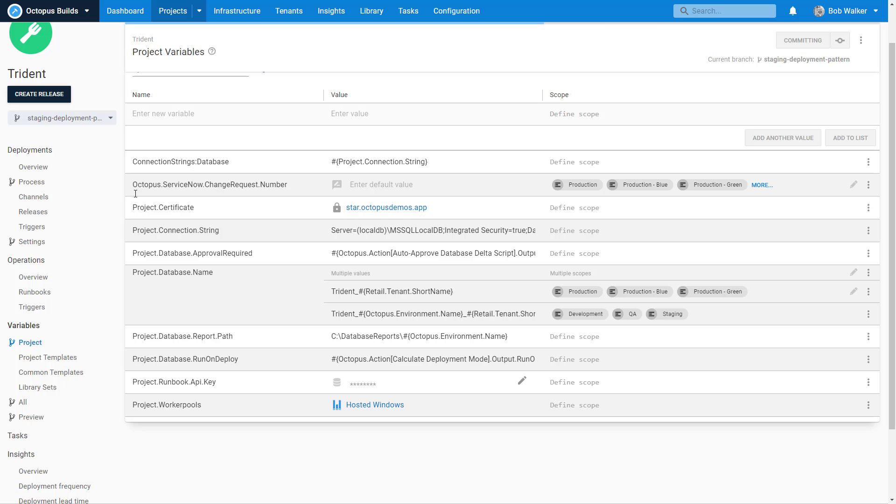
{"action": "left_click", "coordinate": [37, 185]}
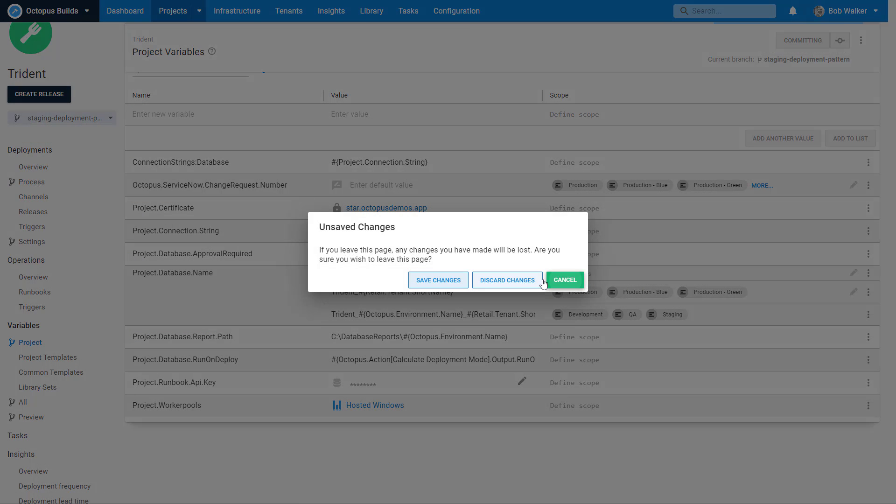
{"action": "left_click", "coordinate": [566, 280]}
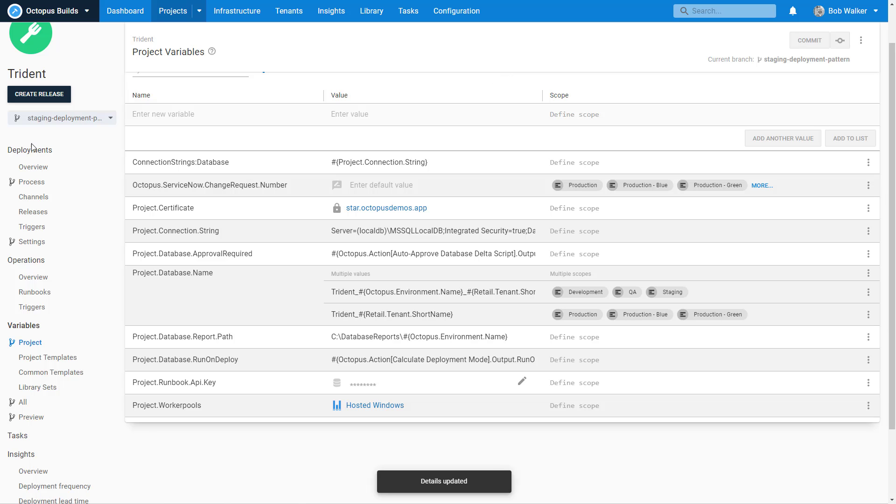
Step: Rename the Update Load Balancer step of the deployment process to "Update Load Balancer to Blue or Green"
{"action": "left_click", "coordinate": [33, 183]}
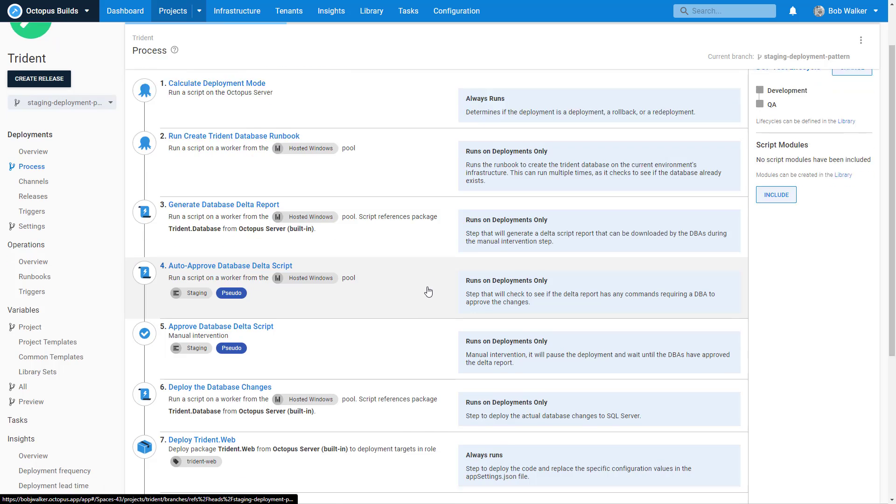
{"action": "scroll", "coordinate": [427, 289], "scroll_direction": "down", "scroll_amount": 5}
{"action": "left_click", "coordinate": [406, 344]}
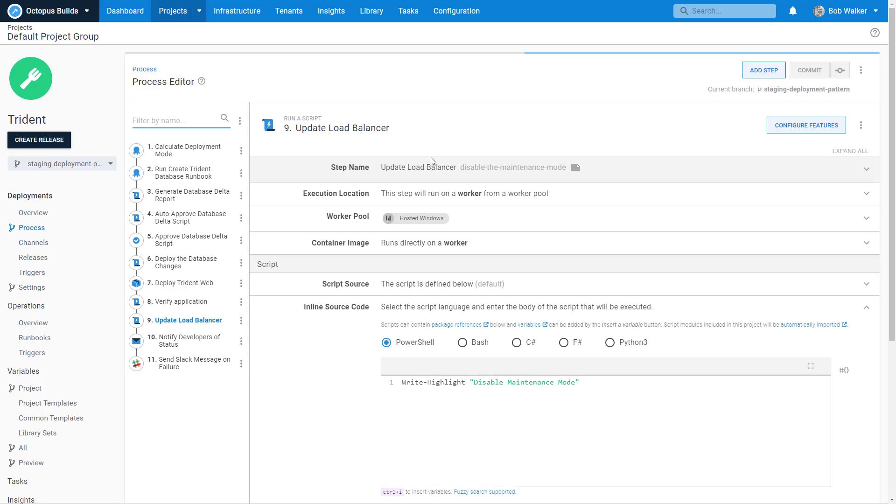
{"action": "left_click", "coordinate": [484, 175]}
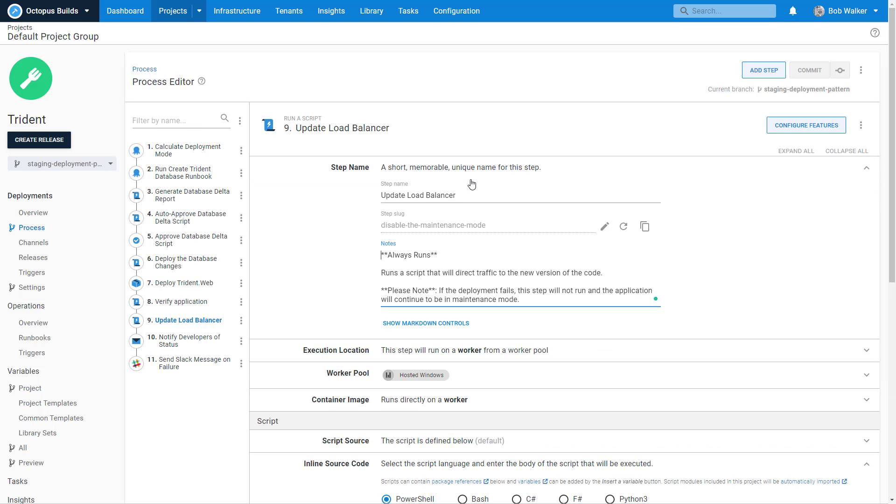
{"action": "left_click", "coordinate": [471, 197]}
{"action": "type", "text": "to "}
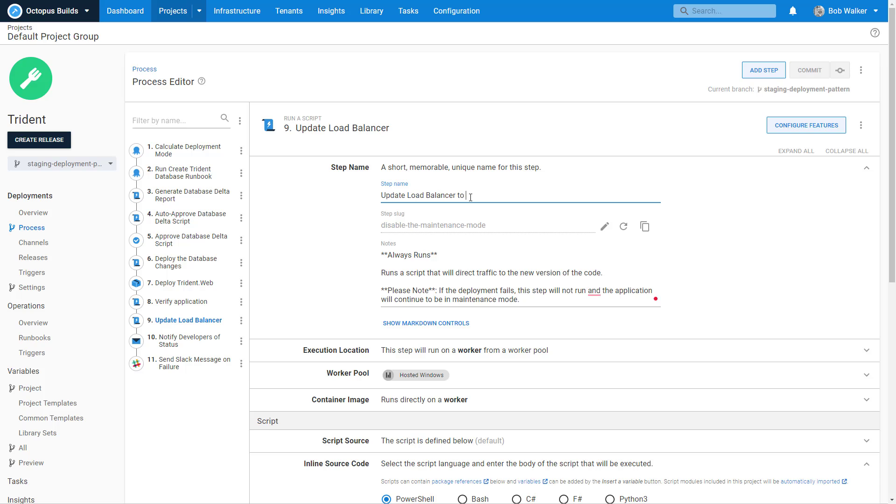
{"action": "type", "text": "Blue or Green"}
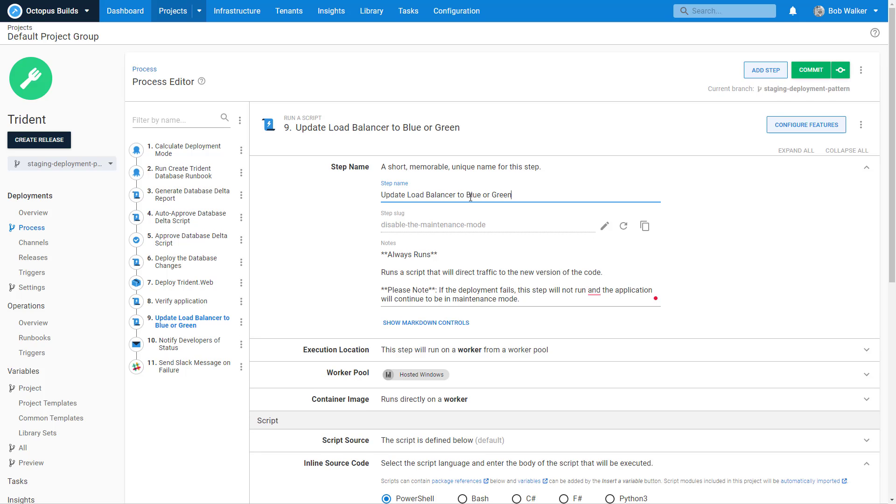
Step: Replace the Write-Highlight message in the step's inline PowerShell script with "Updating load balancer to point to "
{"action": "scroll", "coordinate": [470, 197], "scroll_direction": "down", "scroll_amount": 4}
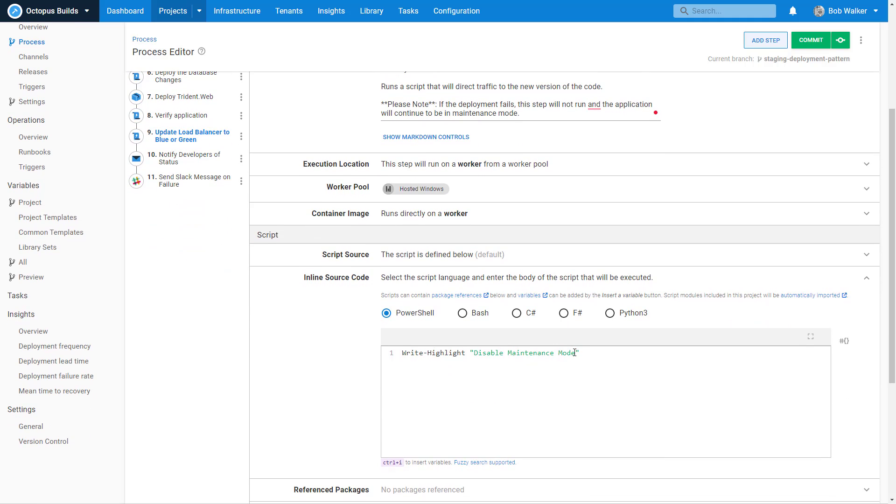
{"action": "left_click_drag", "start_coordinate": [579, 353], "coordinate": [471, 353]}
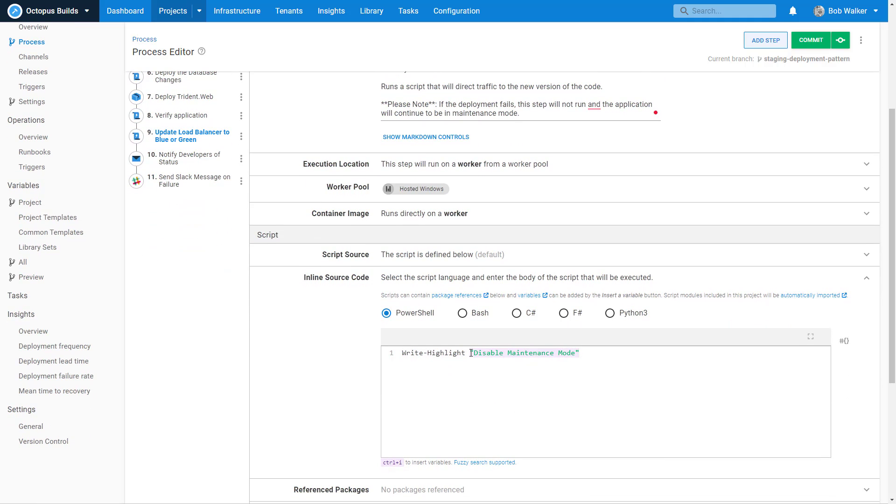
{"action": "key", "text": "BackSpace"}
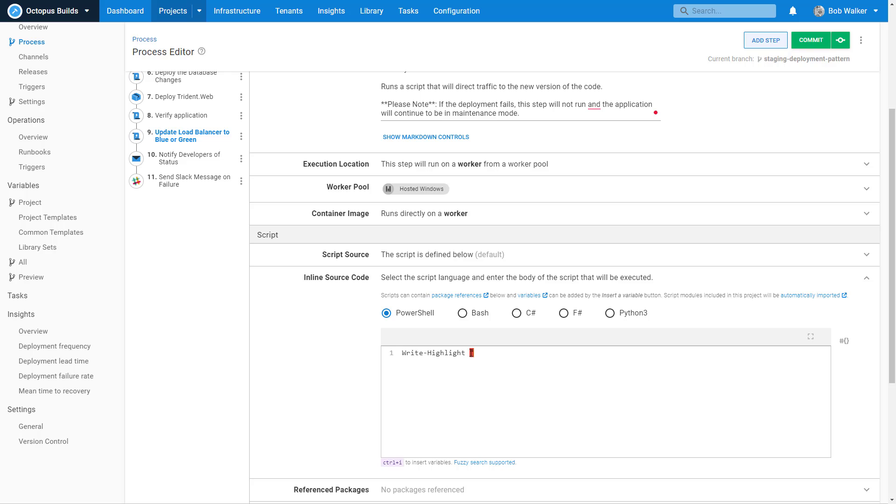
{"action": "type", "text": "\"Updating load balancer to"}
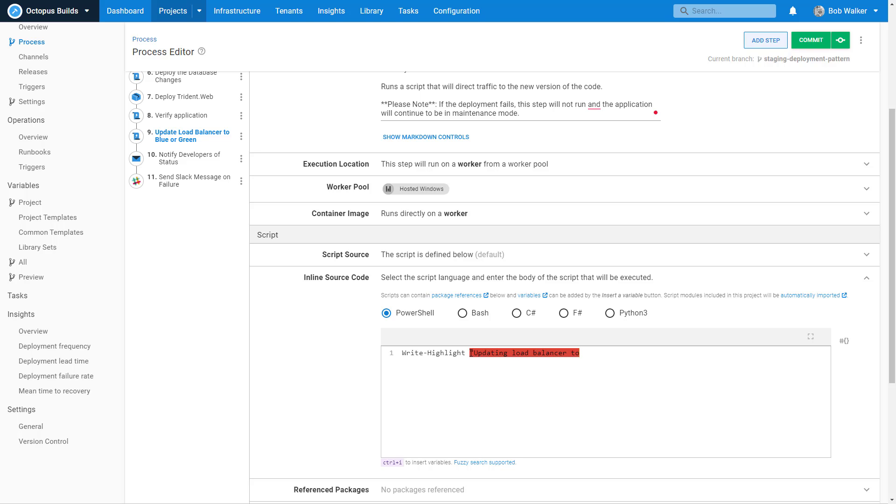
{"action": "type", "text": " point to \""}
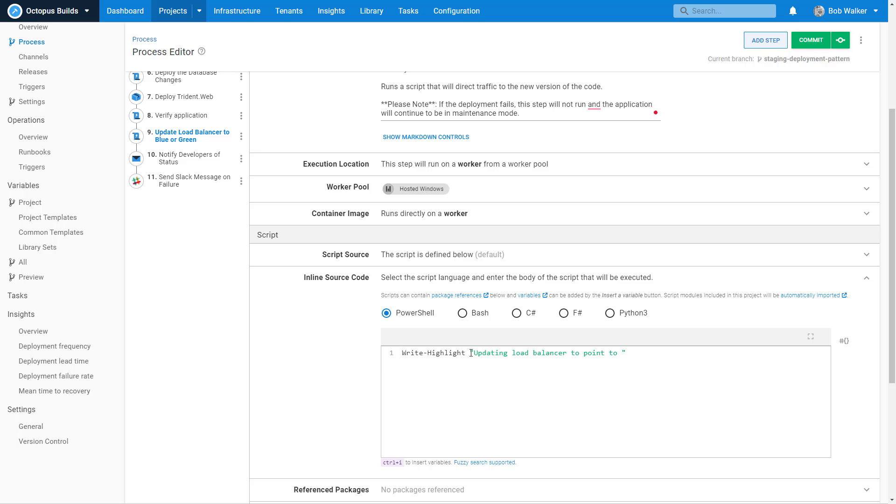
Step: Define $currentEnvironment from $OctopusParameters["Octopus.Environment.Name"] above the Write-Highlight line and append $currentEnvironment to the message
{"action": "key", "text": "Home"}
{"action": "key", "text": "Return"}
{"action": "type", "text": "$cu"}
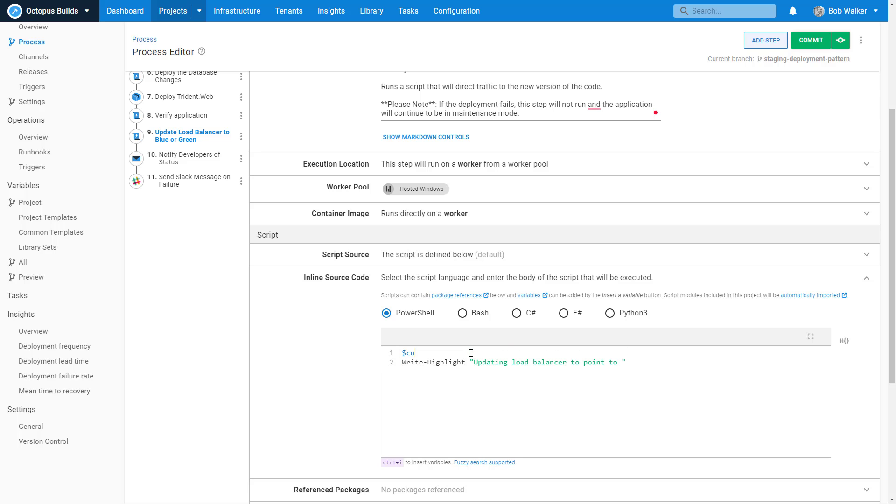
{"action": "type", "text": "rrentEnvironment ="}
{"action": "key", "text": "ctrl+i"}
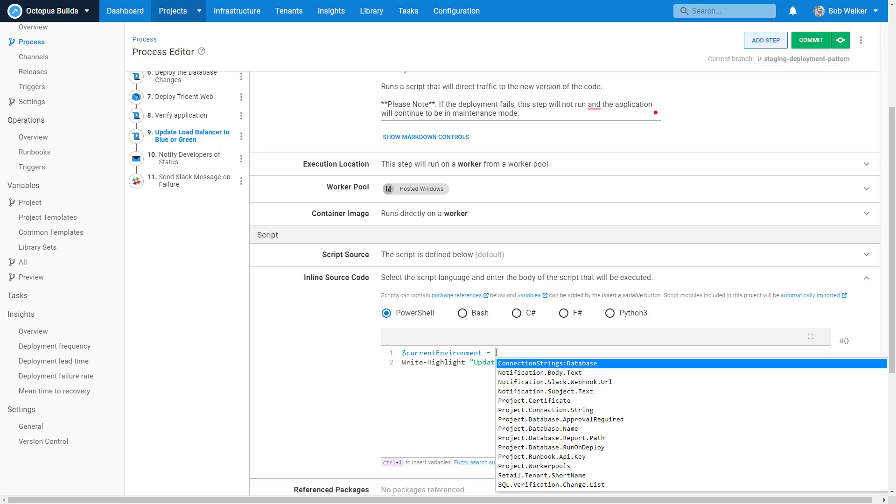
{"action": "type", "text": "envir"}
{"action": "key", "text": "Return"}
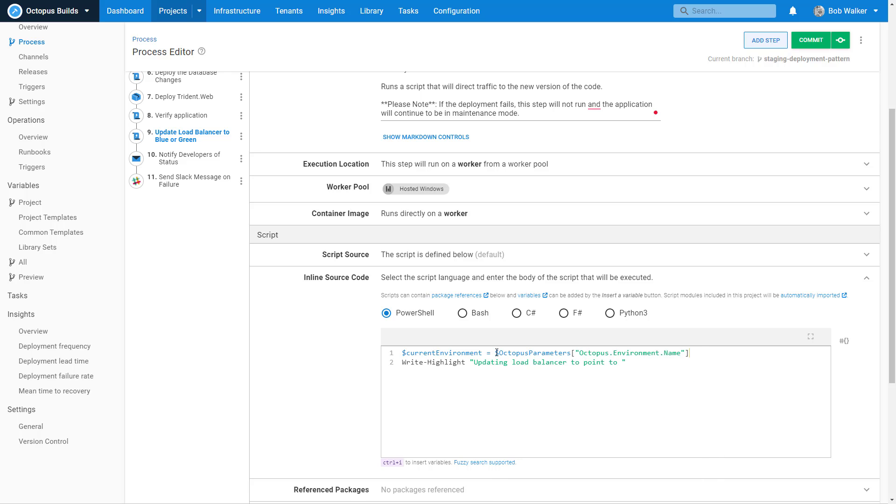
{"action": "type", "text": "$currentEnvironment"}
Step: Commit the process changes to staging-deployment-pattern with the summary "Updating process for blue/green style deployments"
{"action": "scroll", "coordinate": [644, 394], "scroll_direction": "up", "scroll_amount": 4}
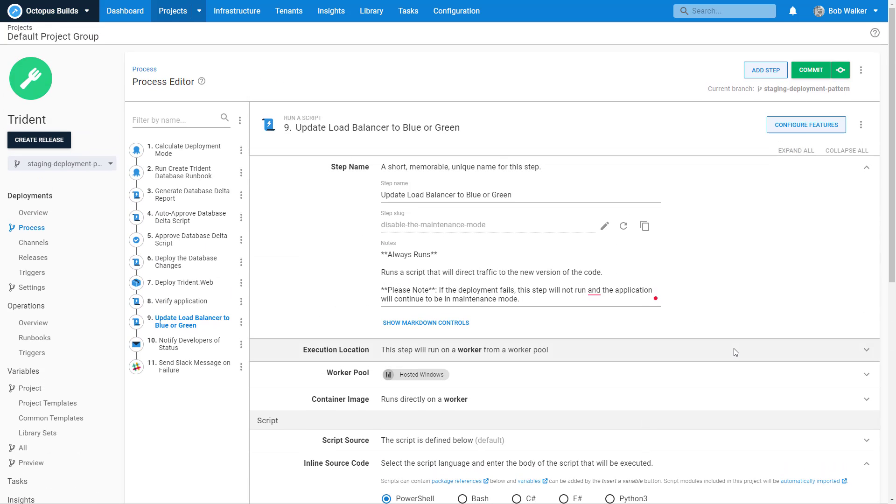
{"action": "scroll", "coordinate": [653, 350], "scroll_direction": "down", "scroll_amount": 5}
{"action": "scroll", "coordinate": [736, 353], "scroll_direction": "up", "scroll_amount": 5}
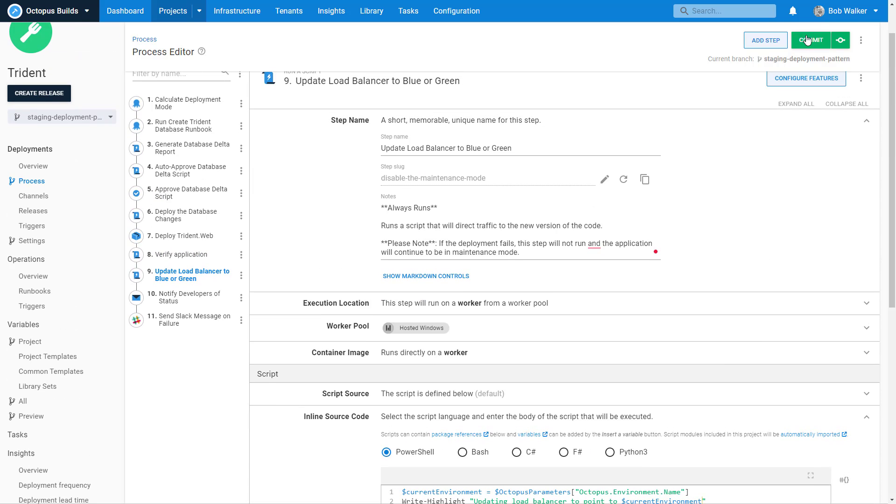
{"action": "left_click", "coordinate": [807, 41]}
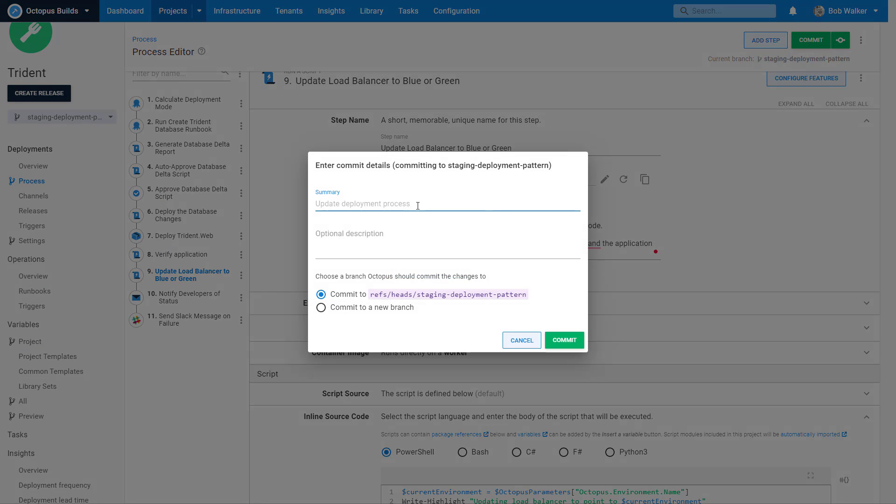
{"action": "type", "text": "Updating proces"}
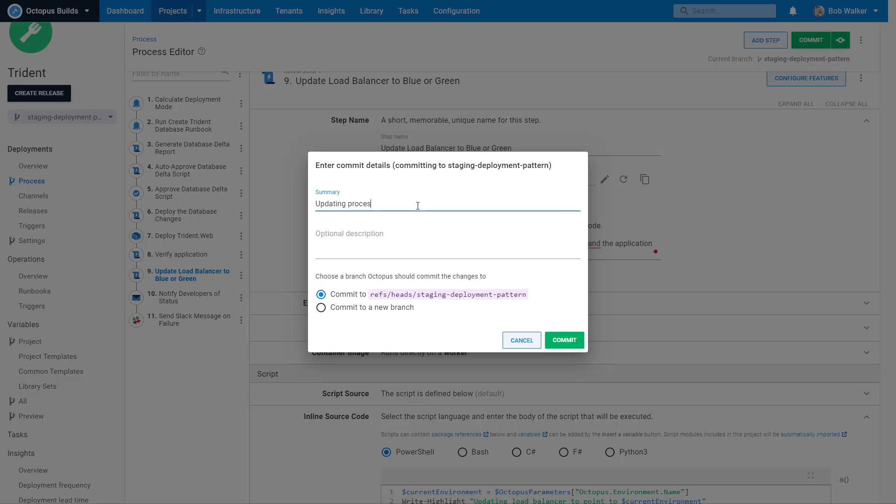
{"action": "type", "text": "s tor blue/green style deployments"}
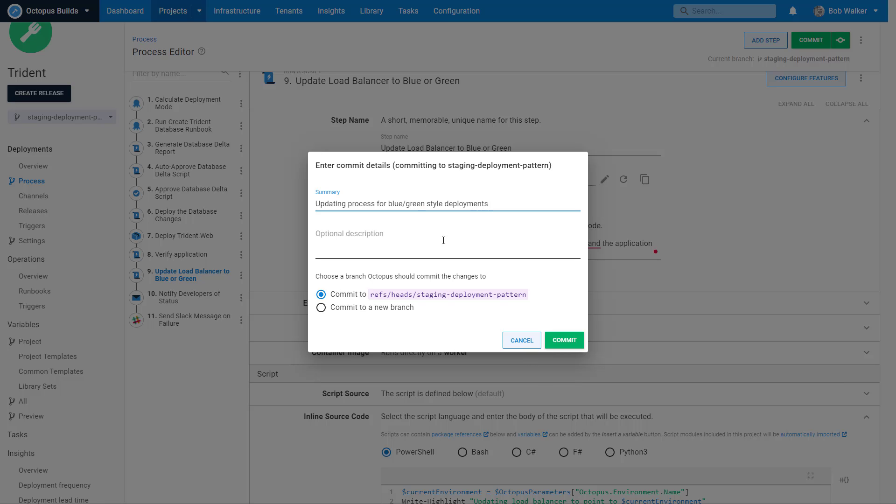
{"action": "left_click", "coordinate": [563, 340]}
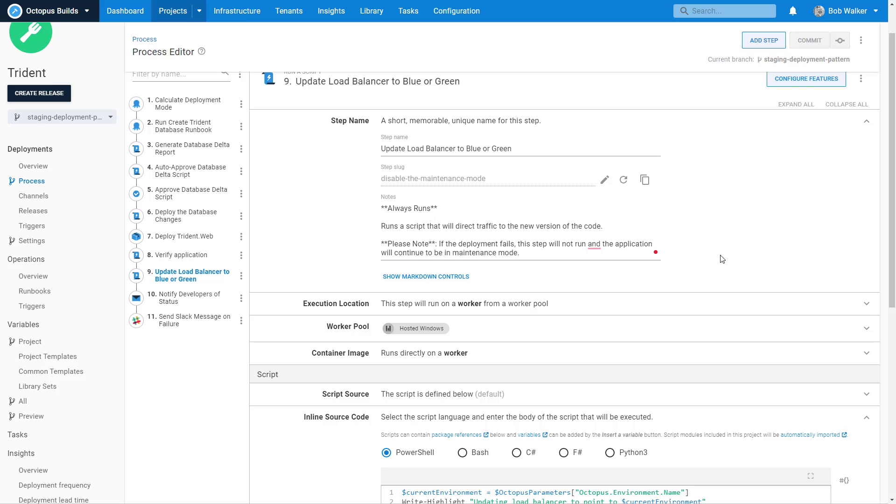
Step: Add and save a channel named "Release - Blue/Green" for Trident using the Blue/Green Release lifecycle
{"action": "left_click", "coordinate": [51, 342]}
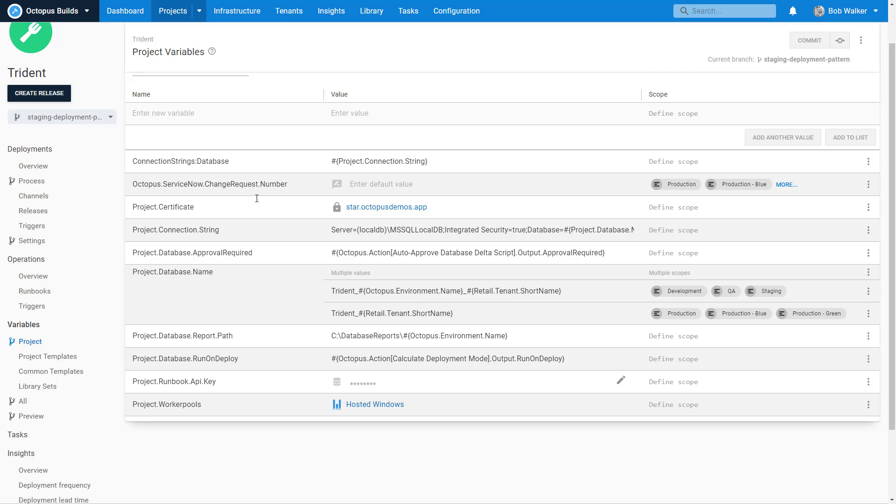
{"action": "left_click", "coordinate": [34, 195]}
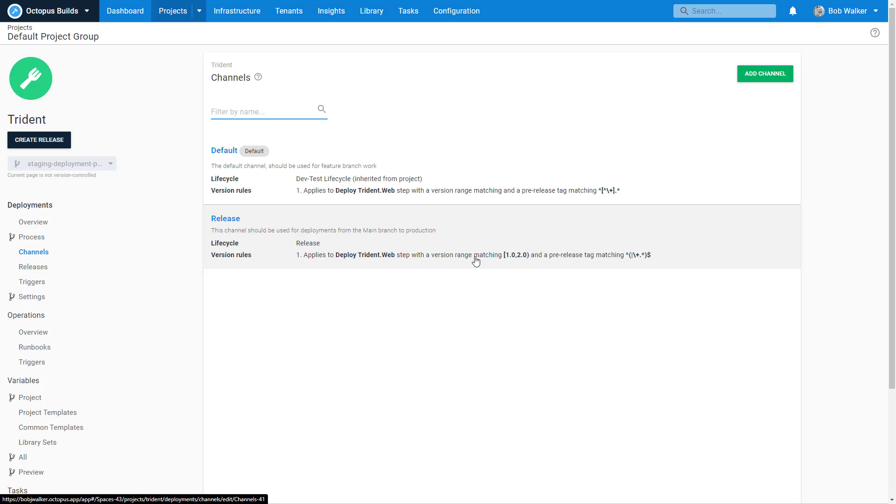
{"action": "left_click", "coordinate": [755, 77]}
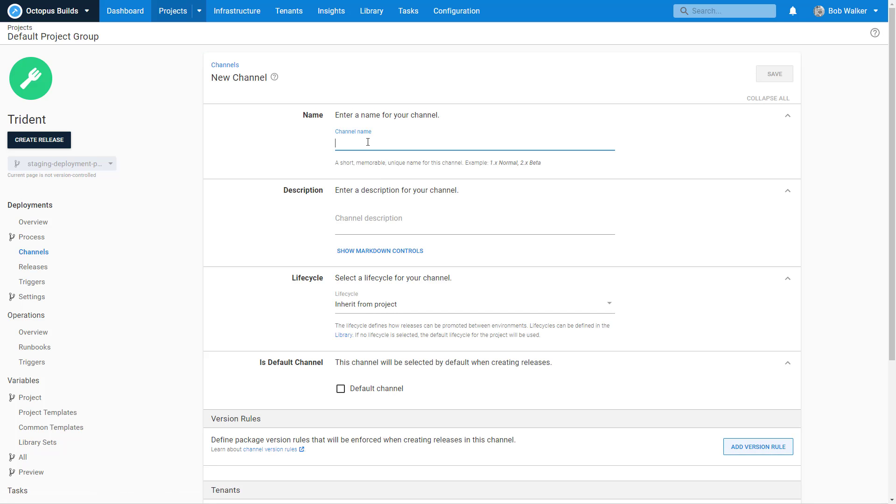
{"action": "type", "text": "Release -"}
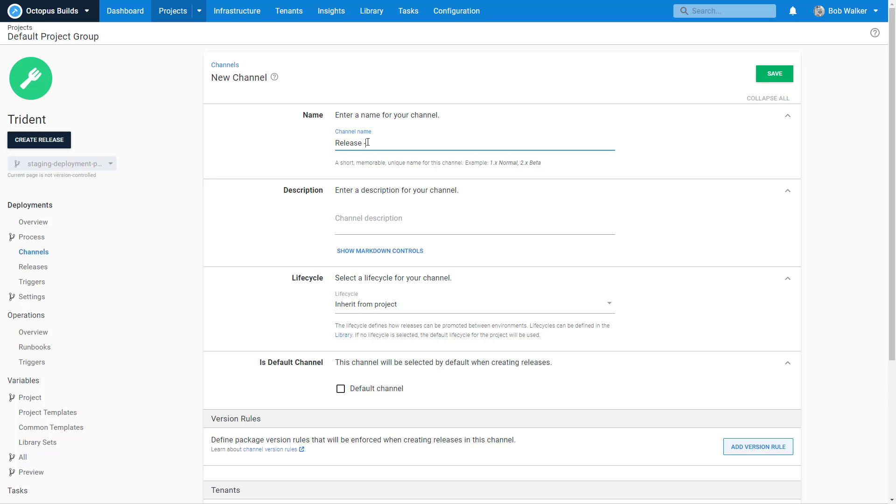
{"action": "type", "text": " Blue/Green"}
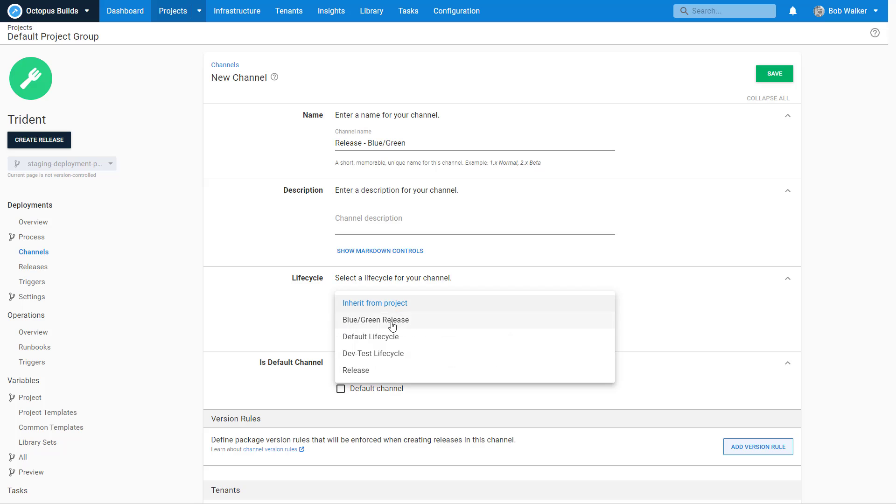
{"action": "left_click", "coordinate": [392, 322]}
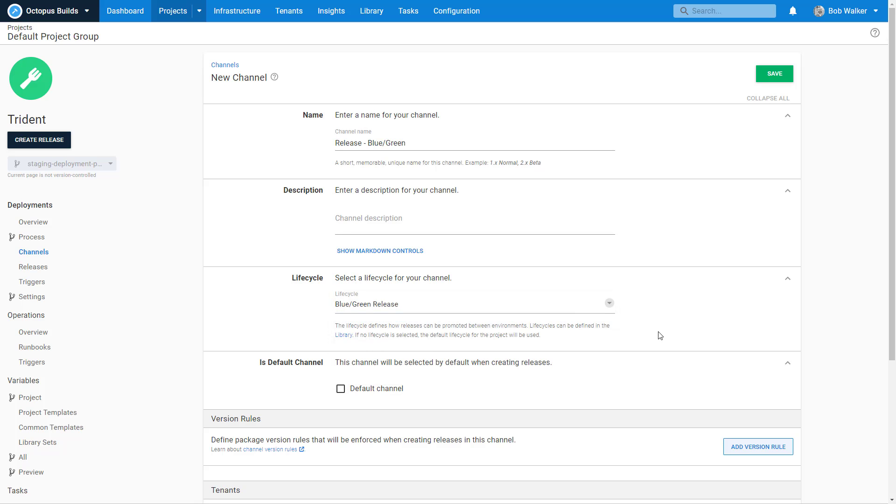
{"action": "scroll", "coordinate": [699, 325], "scroll_direction": "down", "scroll_amount": 3}
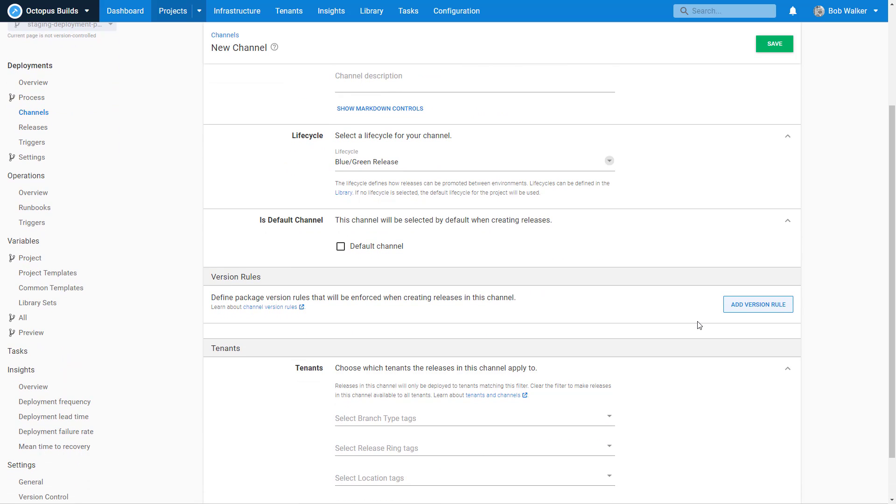
{"action": "scroll", "coordinate": [694, 341], "scroll_direction": "down", "scroll_amount": 1}
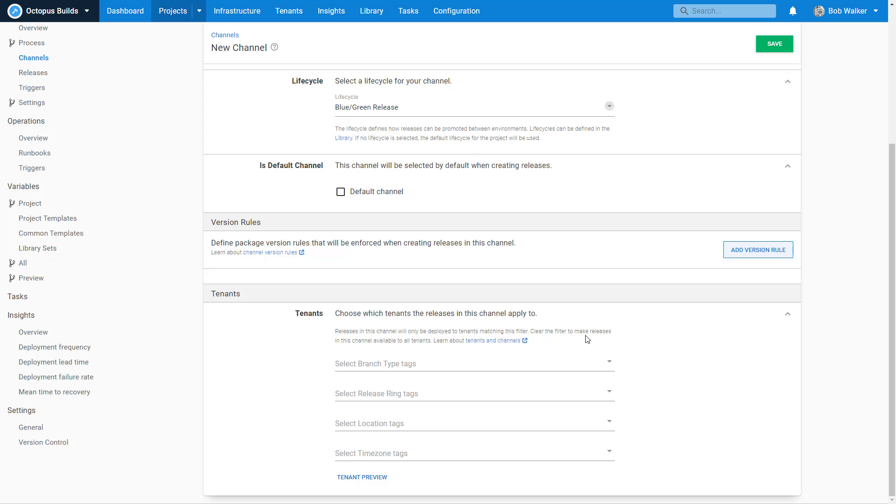
{"action": "scroll", "coordinate": [669, 348], "scroll_direction": "up", "scroll_amount": 4}
{"action": "left_click", "coordinate": [764, 79]}
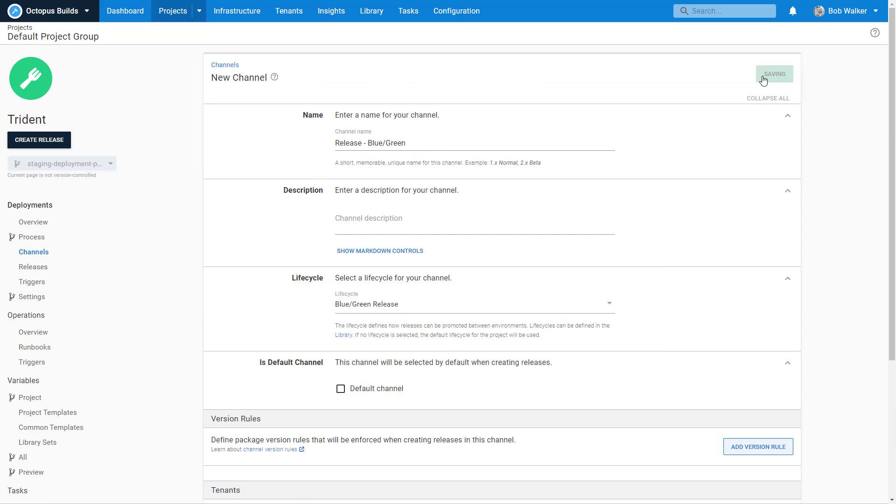
Step: Group Trident's deployment overview by channel and examine the environments and tenant releases of each channel
{"action": "left_click", "coordinate": [33, 228]}
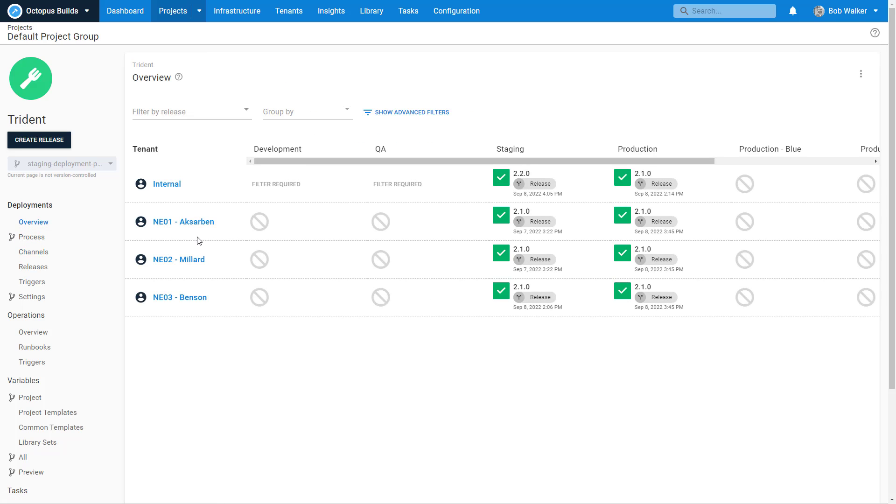
{"action": "left_click", "coordinate": [313, 116]}
{"action": "left_click", "coordinate": [306, 132]}
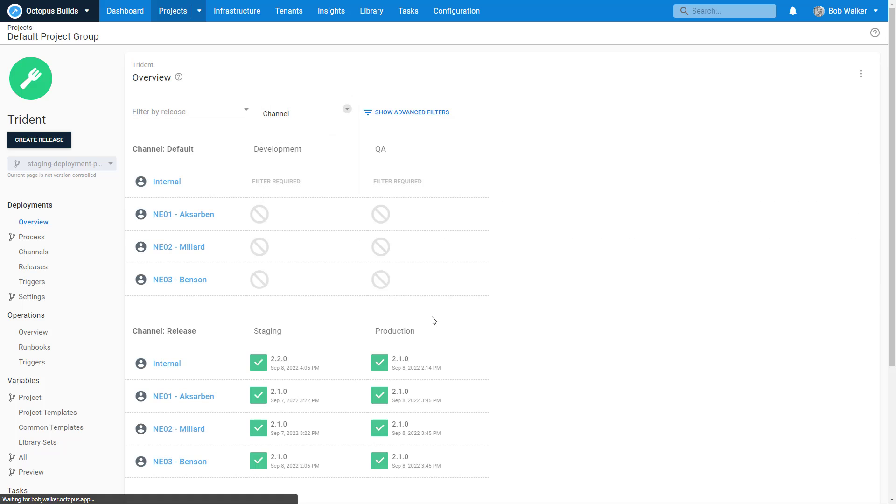
{"action": "scroll", "coordinate": [498, 343], "scroll_direction": "down", "scroll_amount": 1}
{"action": "scroll", "coordinate": [499, 343], "scroll_direction": "down", "scroll_amount": 1}
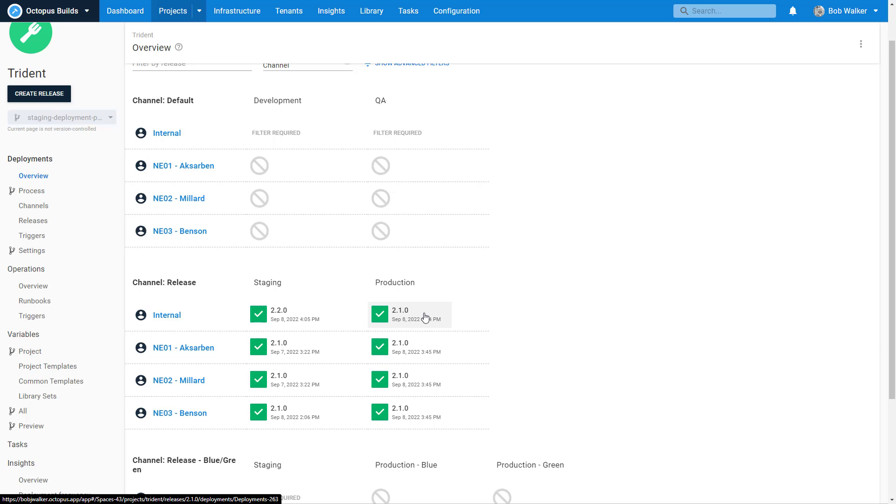
{"action": "scroll", "coordinate": [511, 318], "scroll_direction": "down", "scroll_amount": 2}
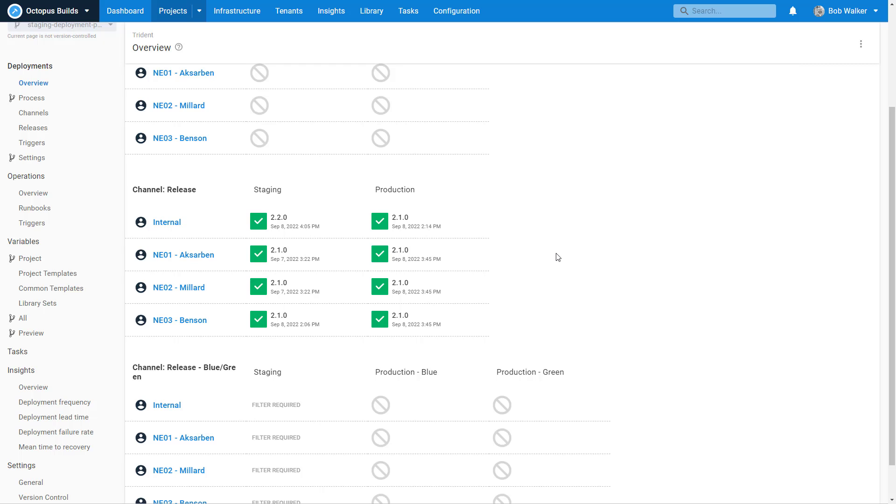
{"action": "scroll", "coordinate": [558, 258], "scroll_direction": "up", "scroll_amount": 5}
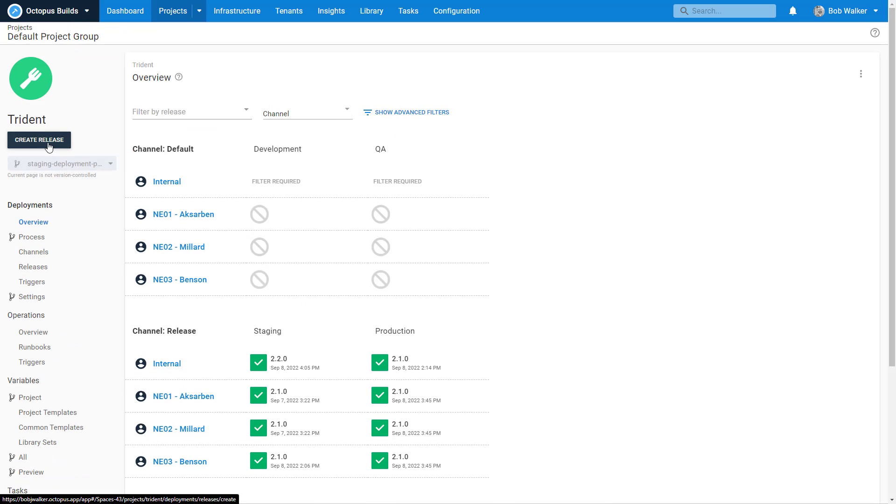
Step: Copy the pre-release tag pattern from Version Rule 1 of Trident's Release channel
{"action": "left_click", "coordinate": [49, 145]}
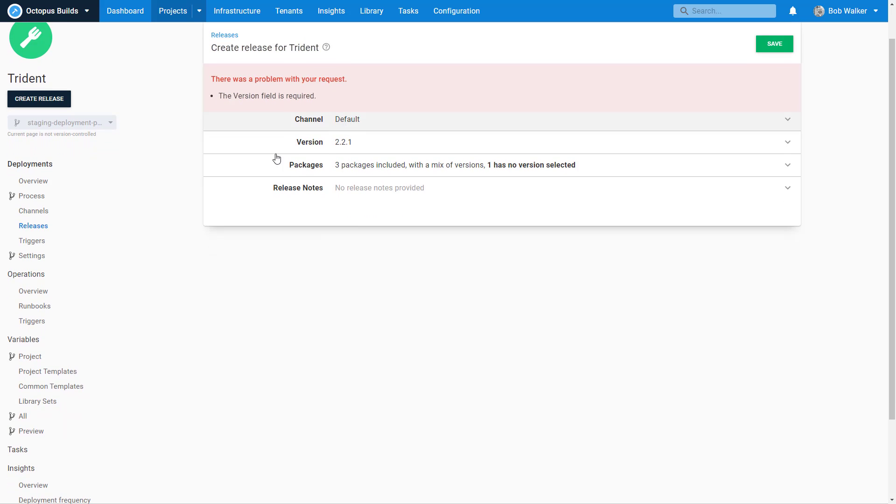
{"action": "left_click", "coordinate": [40, 212]}
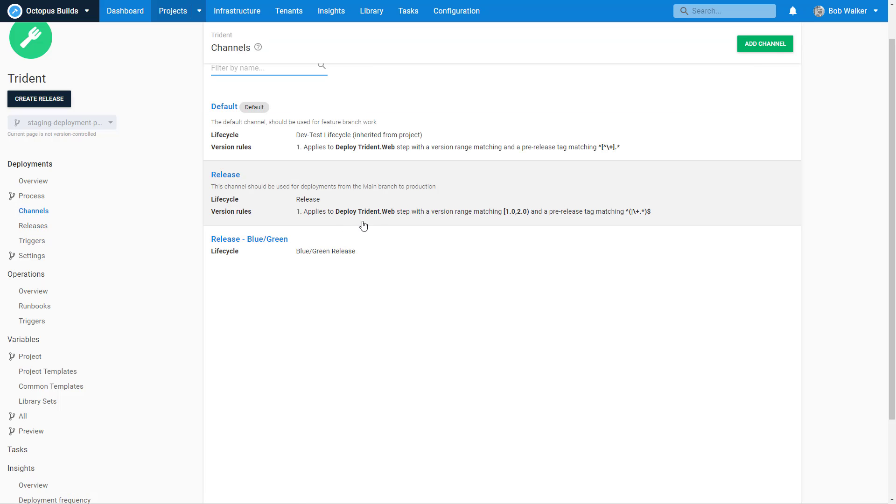
{"action": "left_click", "coordinate": [404, 221]}
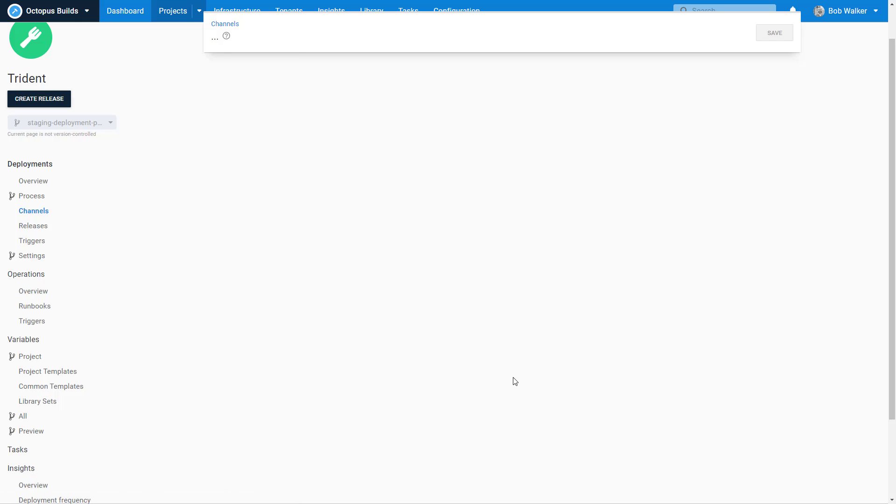
{"action": "left_click", "coordinate": [540, 229]}
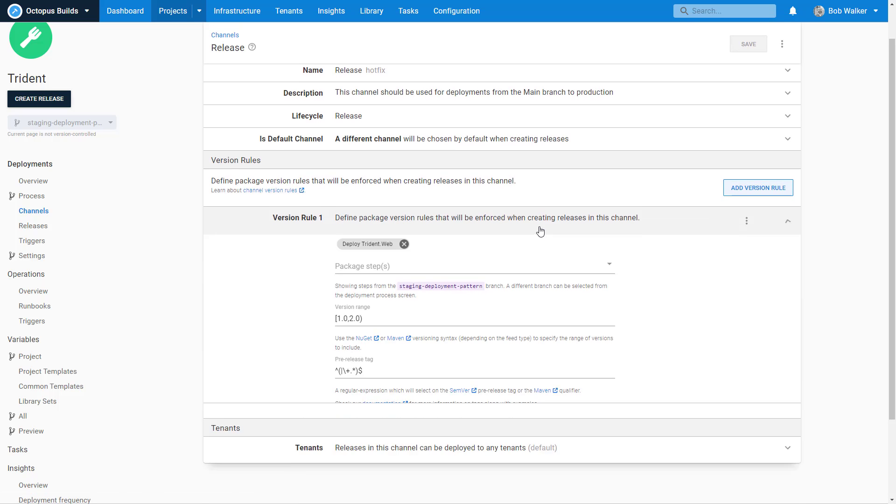
{"action": "left_click_drag", "start_coordinate": [366, 371], "coordinate": [304, 371]}
{"action": "key", "text": "ctrl+c"}
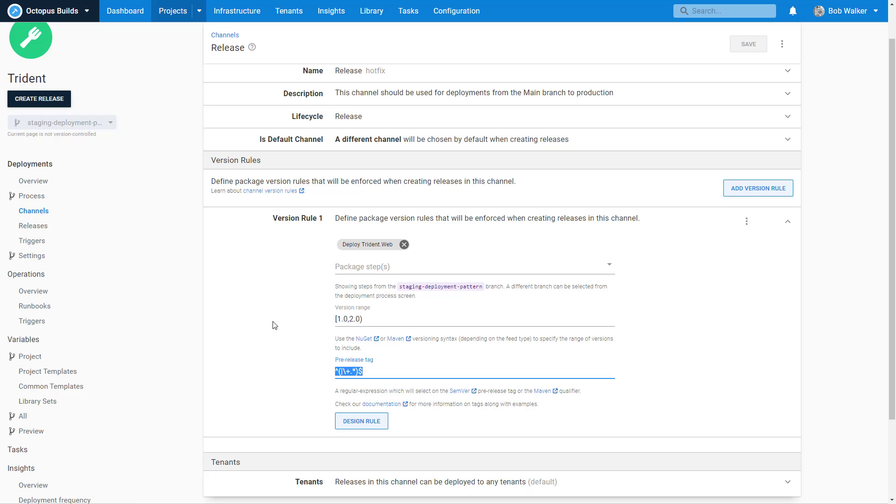
Step: Add a version rule to the Release - Blue/Green channel and apply it to the Deploy Trident.Web package step
{"action": "left_click", "coordinate": [44, 214]}
{"action": "left_click", "coordinate": [329, 256]}
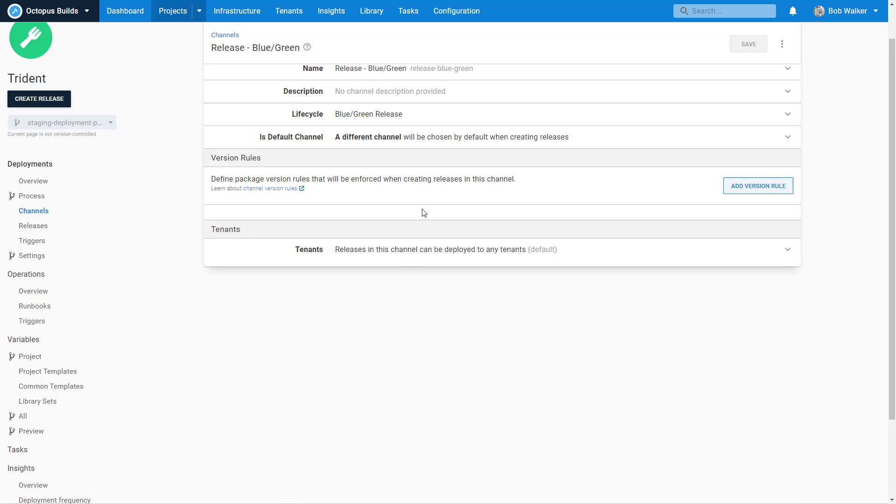
{"action": "left_click", "coordinate": [727, 188]}
{"action": "left_click", "coordinate": [367, 253]}
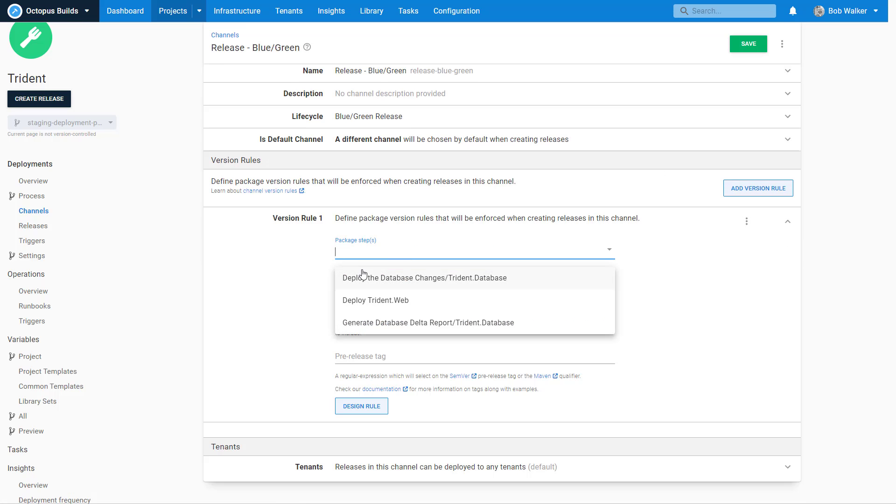
{"action": "left_click", "coordinate": [360, 303]}
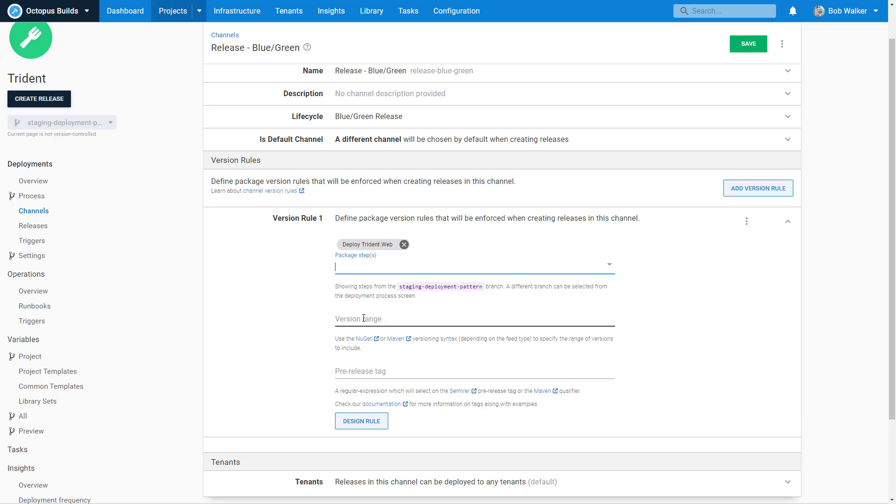
Step: Set the rule's version range to [1.0,2.0) and its pre-release tag to ^(|\+.*)$, and save the channel
{"action": "left_click", "coordinate": [363, 318]}
{"action": "type", "text": "[1."}
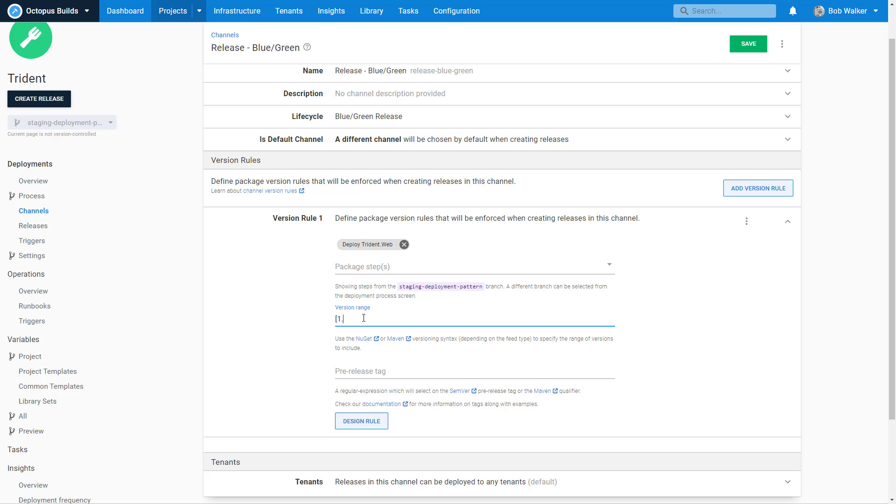
{"action": "type", "text": "0,2.0)"}
{"action": "left_click", "coordinate": [365, 369]}
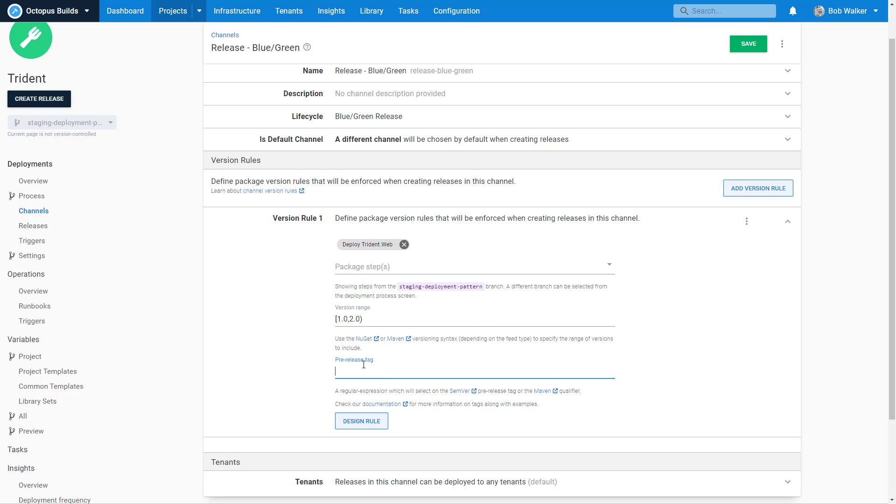
{"action": "key", "text": "ctrl+v"}
{"action": "left_click", "coordinate": [752, 47]}
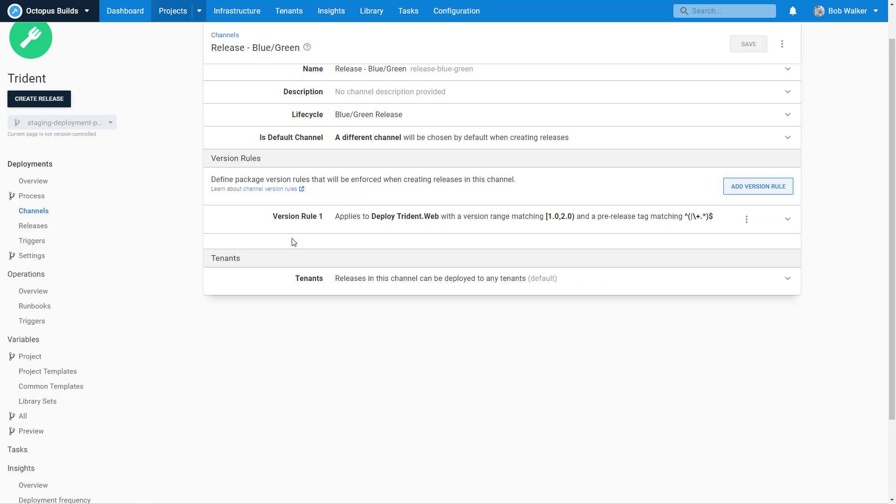
Step: Start a new Trident release and choose the Release - Blue/Green channel for it
{"action": "left_click", "coordinate": [43, 101]}
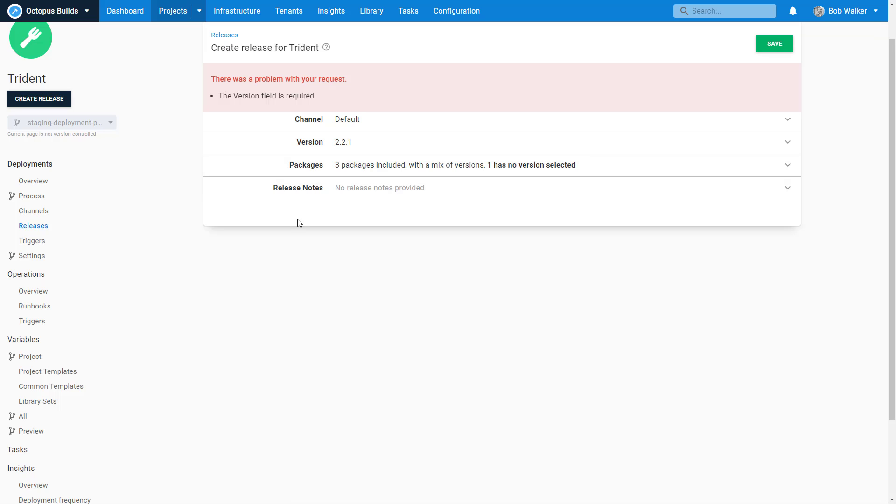
{"action": "left_click", "coordinate": [364, 120]}
{"action": "left_click", "coordinate": [361, 148]}
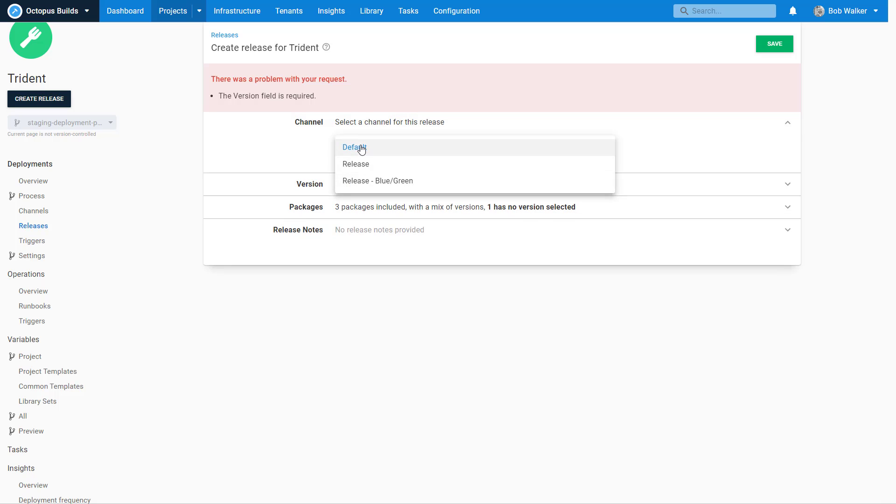
{"action": "left_click", "coordinate": [361, 179]}
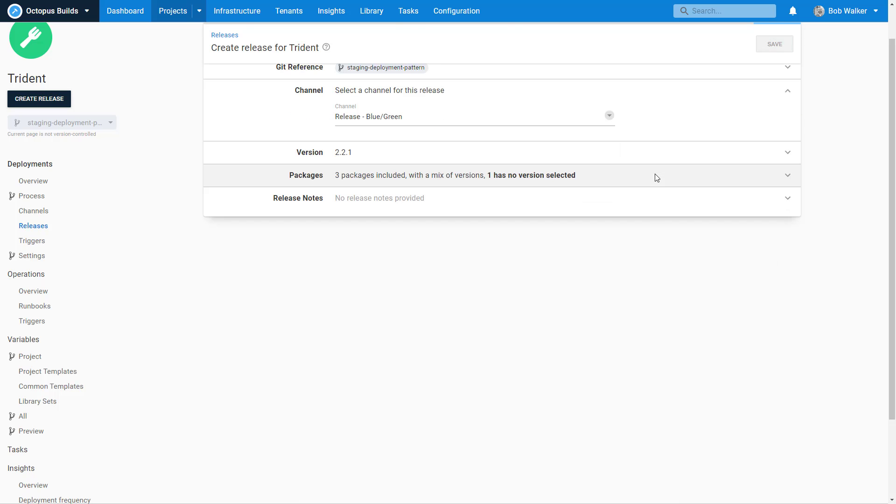
{"action": "scroll", "coordinate": [634, 219], "scroll_direction": "up", "scroll_amount": 1}
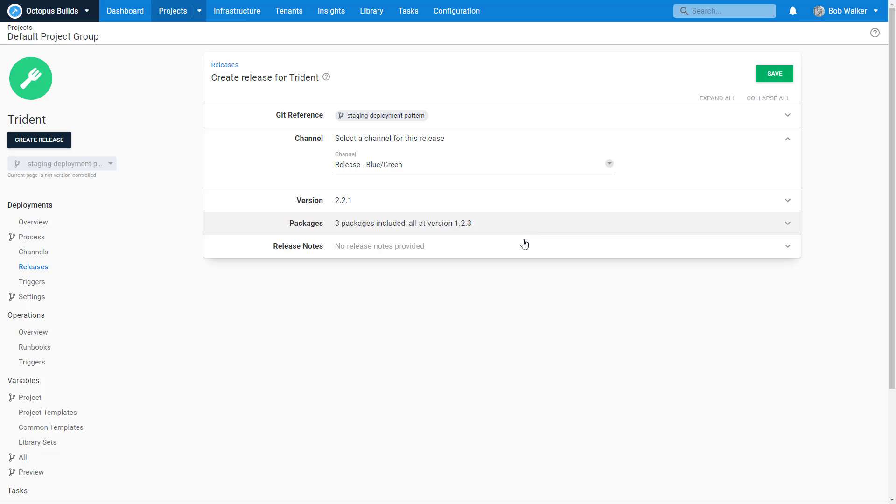
Step: Set the release version to 3.0.0 and save the release
{"action": "left_click", "coordinate": [503, 214]}
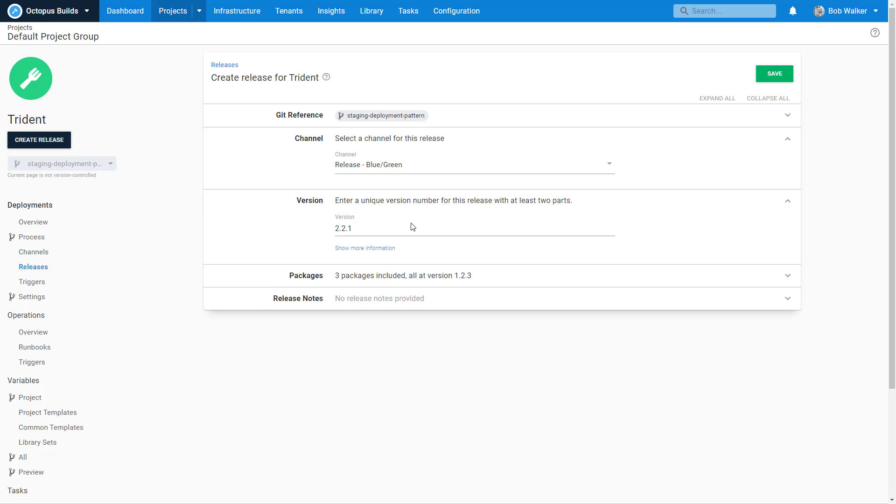
{"action": "left_click", "coordinate": [357, 230]}
{"action": "left_click_drag", "start_coordinate": [357, 229], "coordinate": [312, 233]}
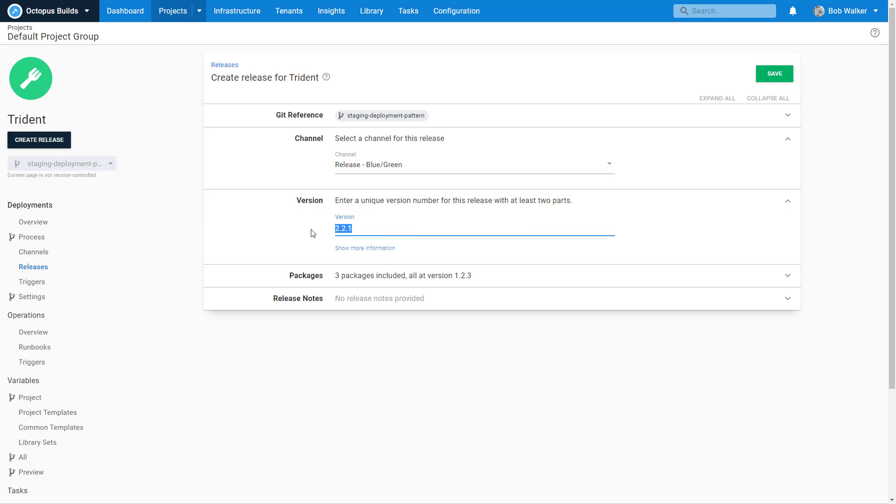
{"action": "type", "text": "3.0.0"}
{"action": "left_click", "coordinate": [776, 79]}
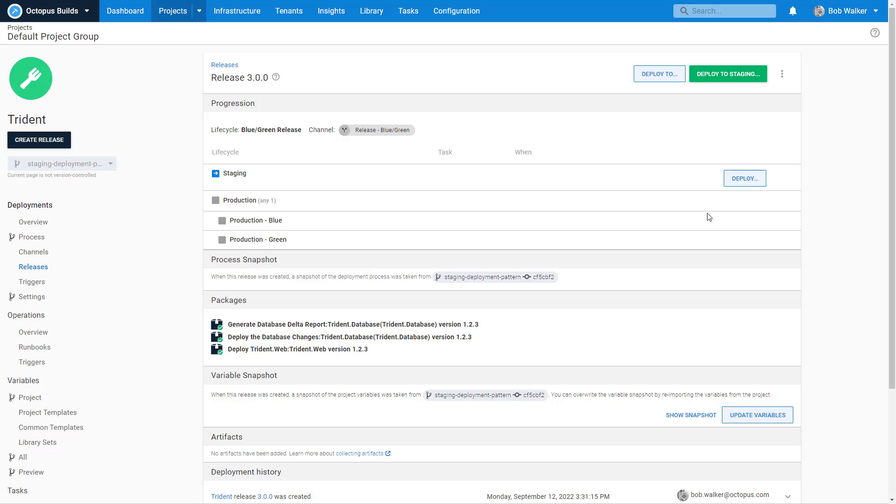
Step: Deploy release 3.0.0 to Staging for the Internal tenant
{"action": "left_click", "coordinate": [743, 181]}
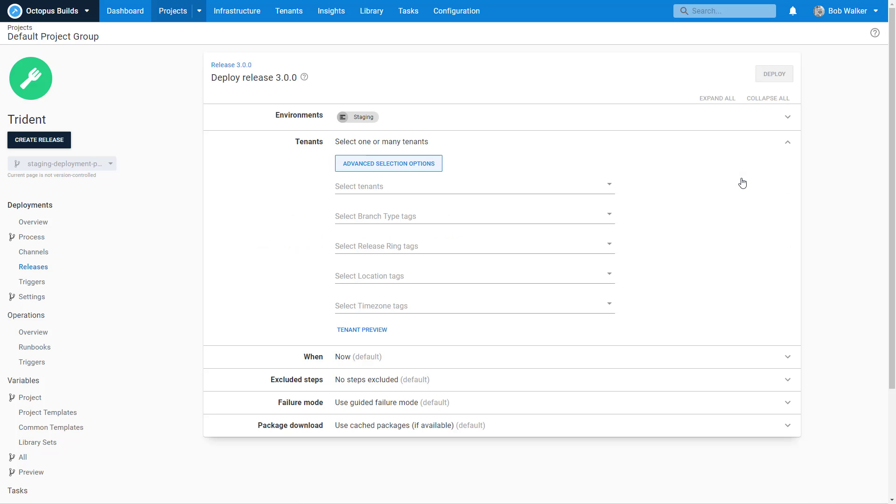
{"action": "left_click", "coordinate": [454, 188]}
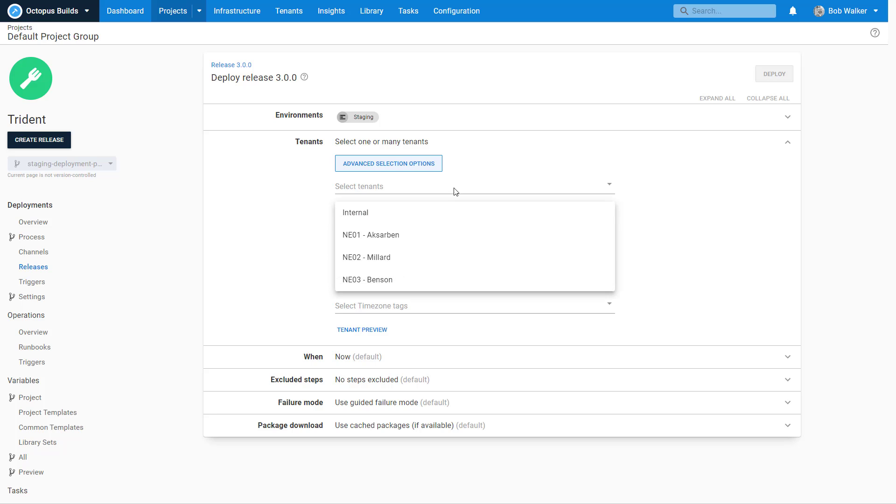
{"action": "left_click", "coordinate": [413, 216]}
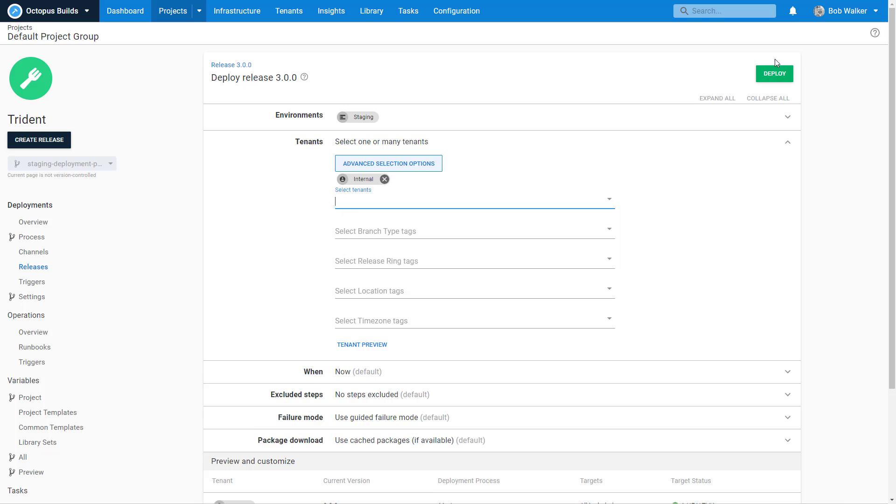
{"action": "scroll", "coordinate": [687, 259], "scroll_direction": "down", "scroll_amount": 3}
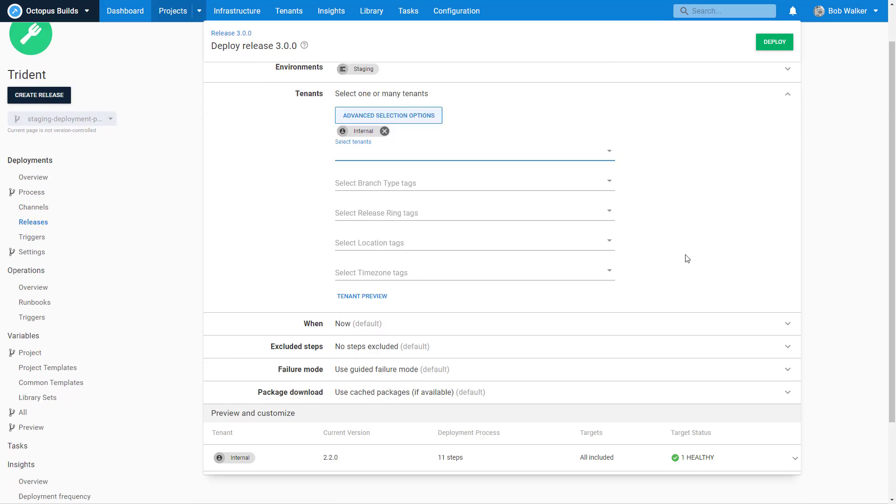
{"action": "scroll", "coordinate": [687, 259], "scroll_direction": "up", "scroll_amount": 3}
{"action": "left_click", "coordinate": [774, 74]}
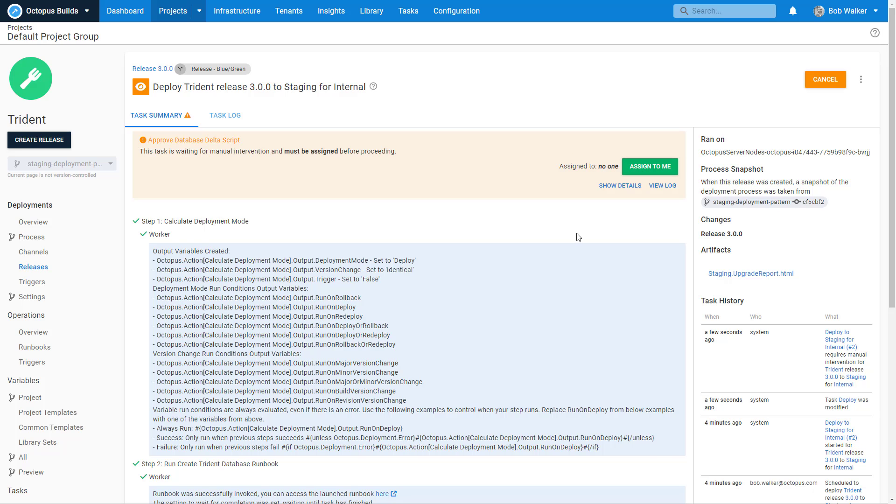
Step: Review the Staging deployment's task summary, take the Approve Database Delta Script intervention and approve it to proceed
{"action": "scroll", "coordinate": [551, 237], "scroll_direction": "down", "scroll_amount": 4}
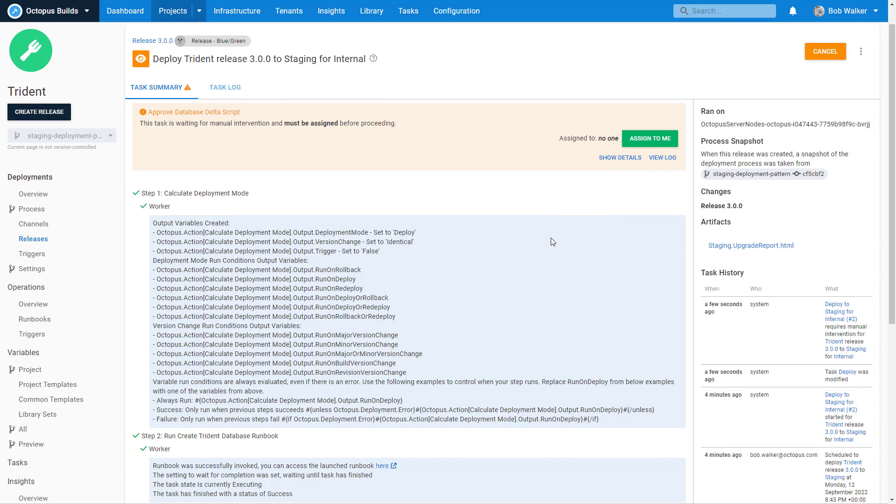
{"action": "scroll", "coordinate": [551, 238], "scroll_direction": "down", "scroll_amount": 3}
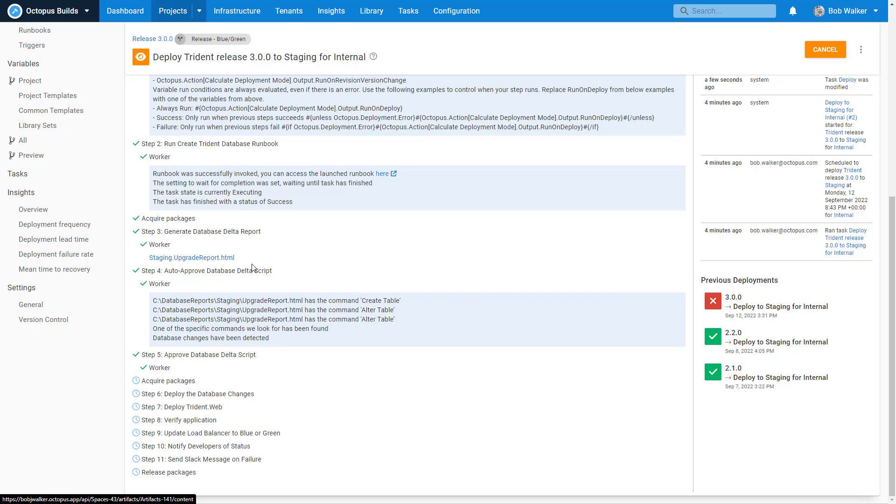
{"action": "scroll", "coordinate": [410, 338], "scroll_direction": "up", "scroll_amount": 7}
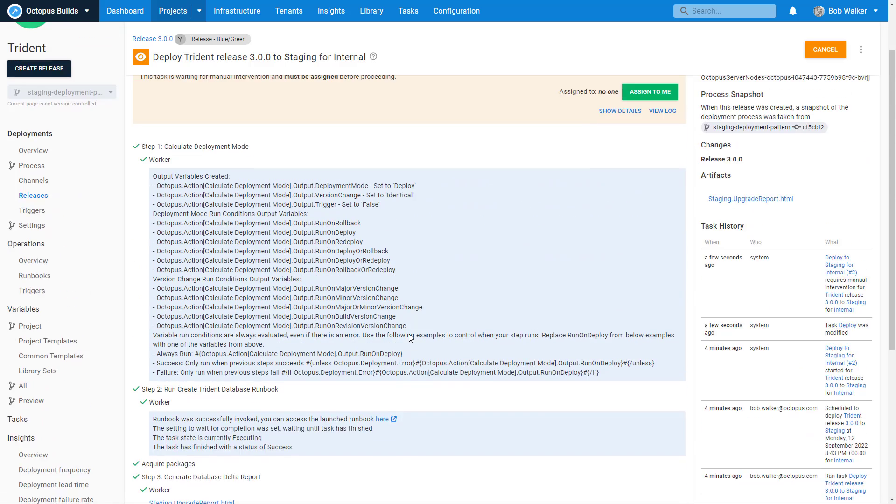
{"action": "left_click", "coordinate": [636, 172]}
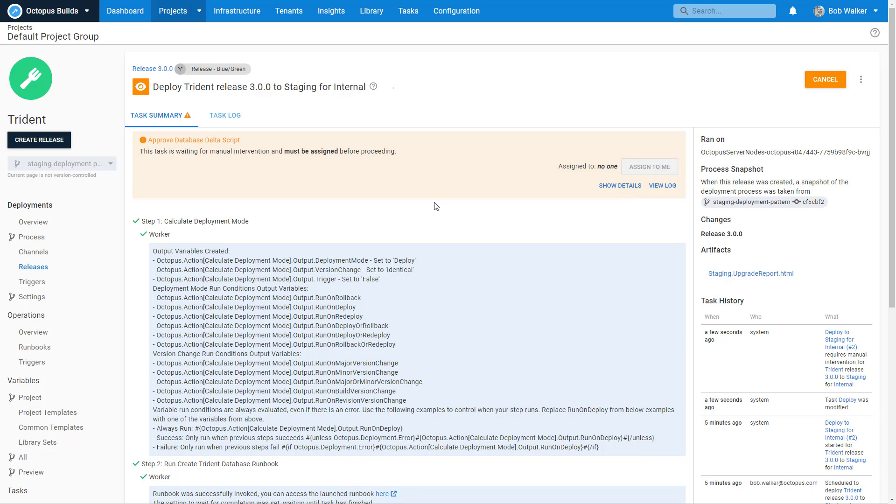
{"action": "left_click", "coordinate": [602, 276]}
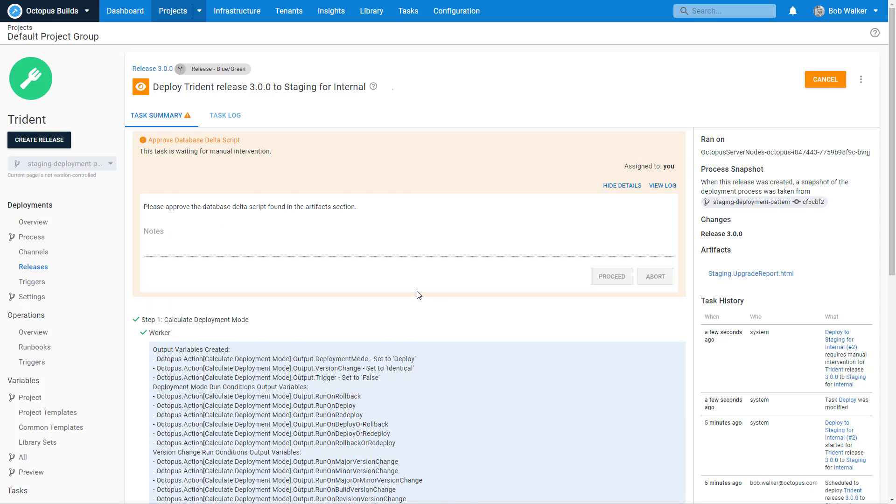
{"action": "scroll", "coordinate": [452, 286], "scroll_direction": "down", "scroll_amount": 5}
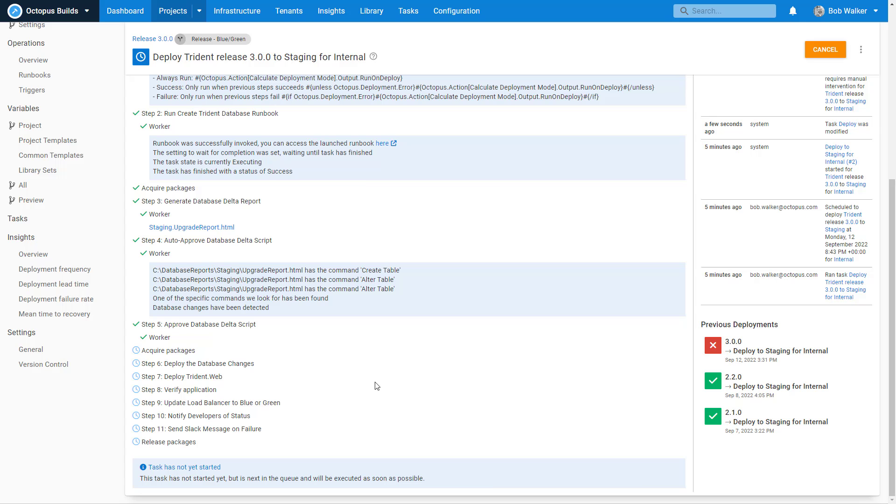
{"action": "scroll", "coordinate": [375, 382], "scroll_direction": "up", "scroll_amount": 6}
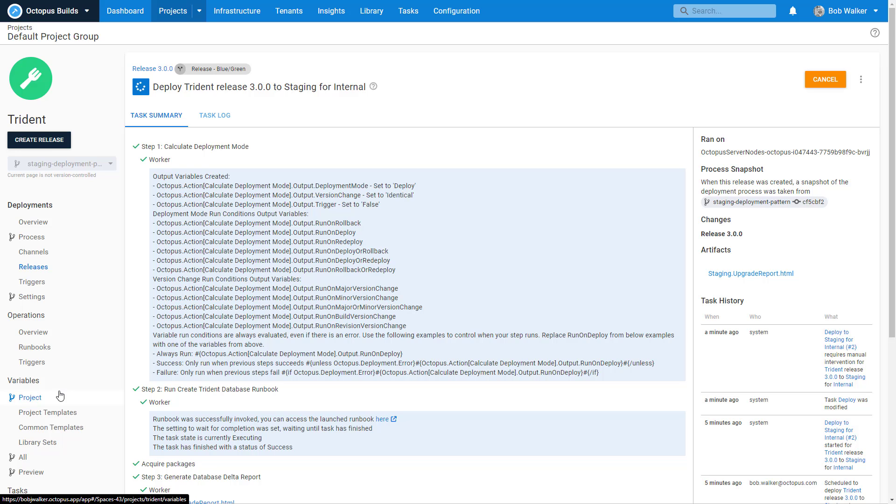
Step: Examine the Create Trident Database runbook's overview and the Project.Database.Name values and scopes in Trident's project variables
{"action": "left_click", "coordinate": [40, 347]}
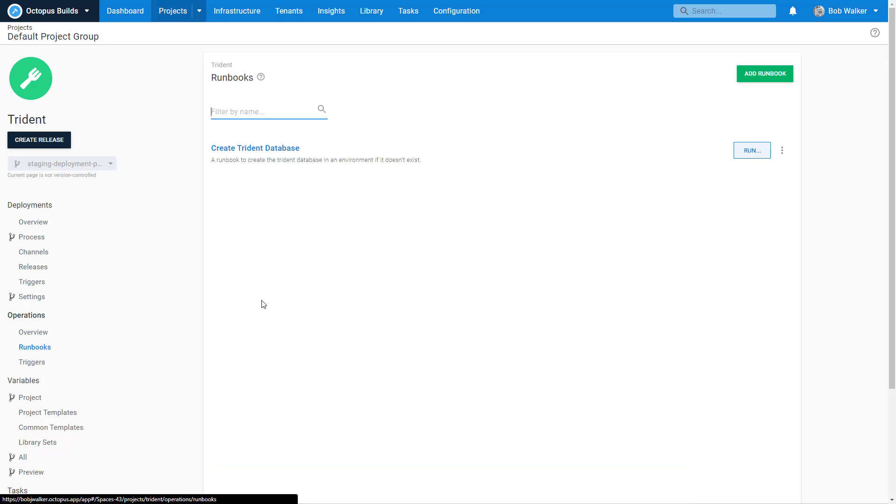
{"action": "left_click", "coordinate": [267, 164]}
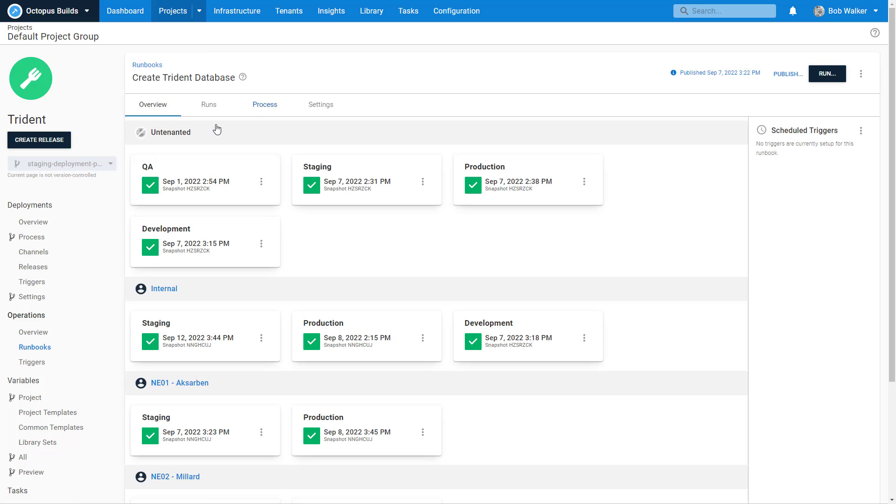
{"action": "left_click", "coordinate": [46, 397]}
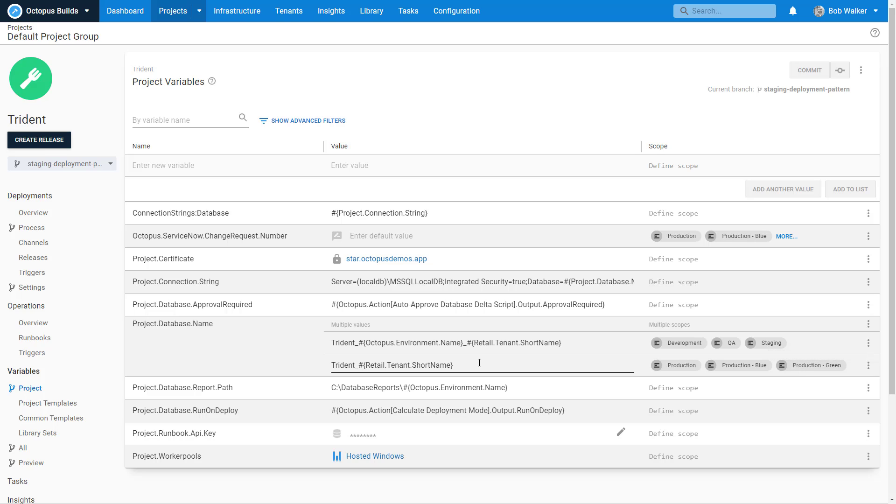
{"action": "left_click", "coordinate": [224, 324]}
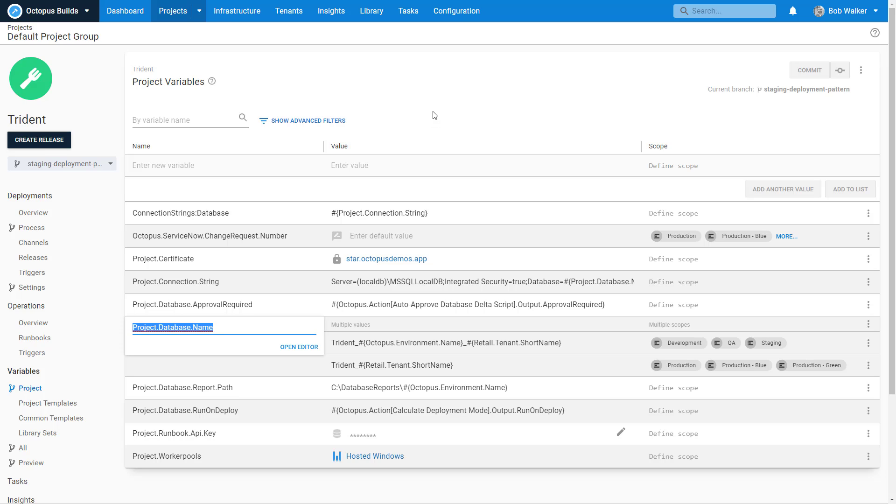
{"action": "left_click", "coordinate": [435, 118]}
{"action": "scroll", "coordinate": [80, 377], "scroll_direction": "down", "scroll_amount": 3}
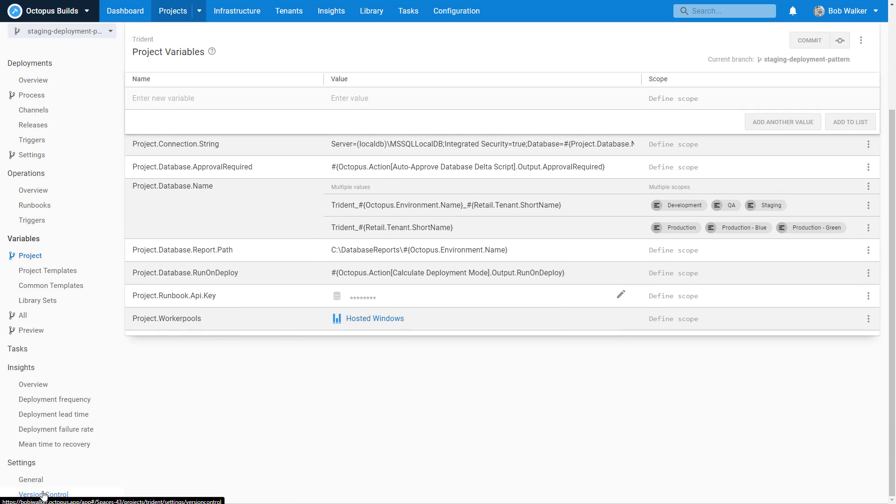
Step: Check the default branch name in Trident's version control settings
{"action": "left_click", "coordinate": [19, 493]}
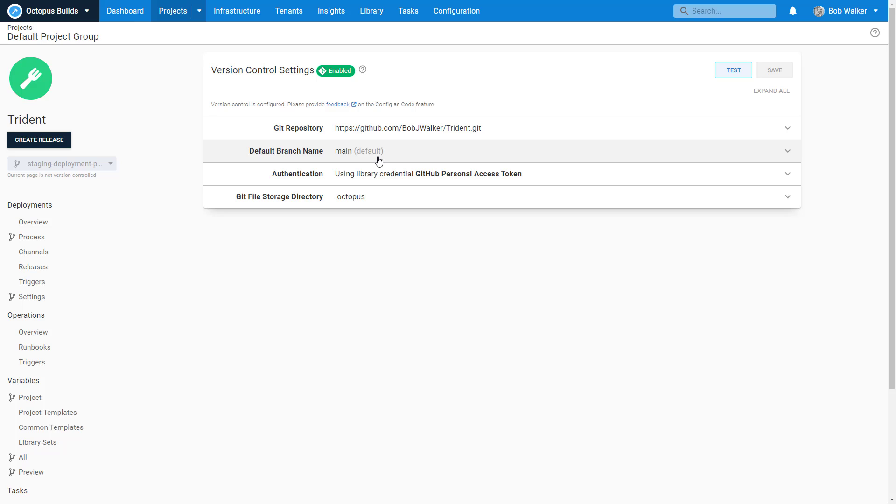
{"action": "left_click", "coordinate": [379, 161]}
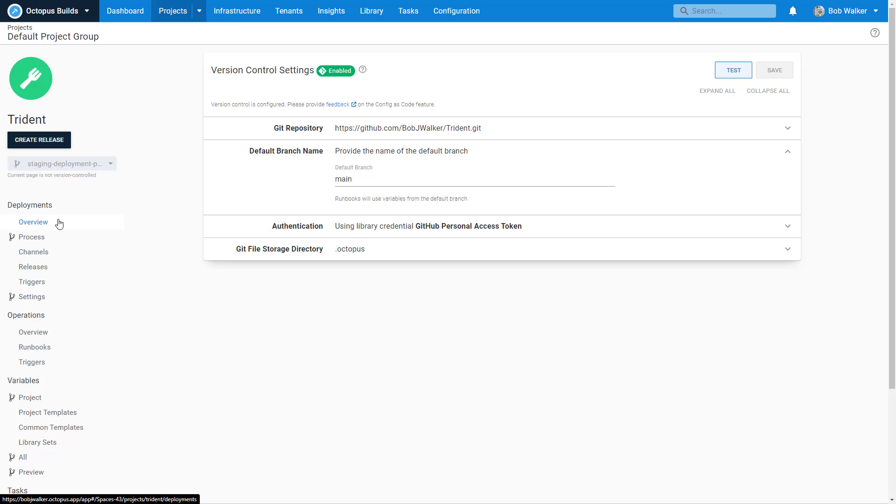
Step: Examine the task log of Internal's release 3.0.0 Staging deployment at the Verify application and Update Load Balancer to Blue or Green steps
{"action": "left_click", "coordinate": [45, 226]}
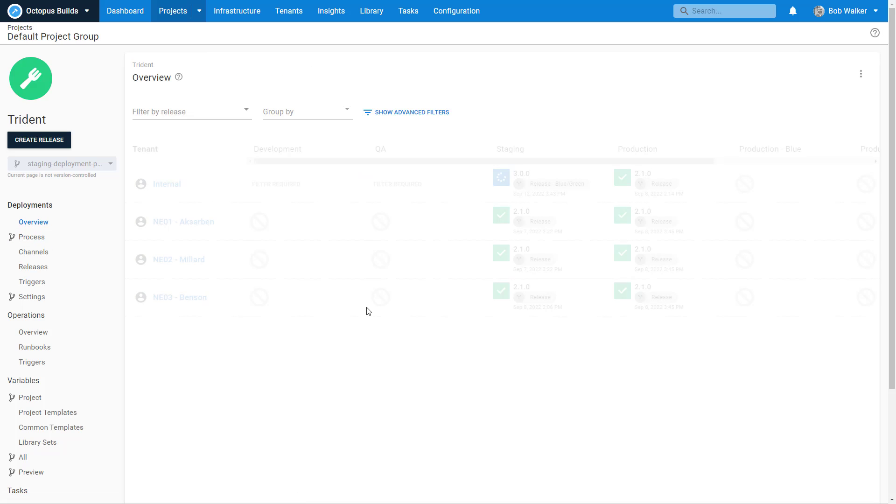
{"action": "left_click", "coordinate": [525, 193]}
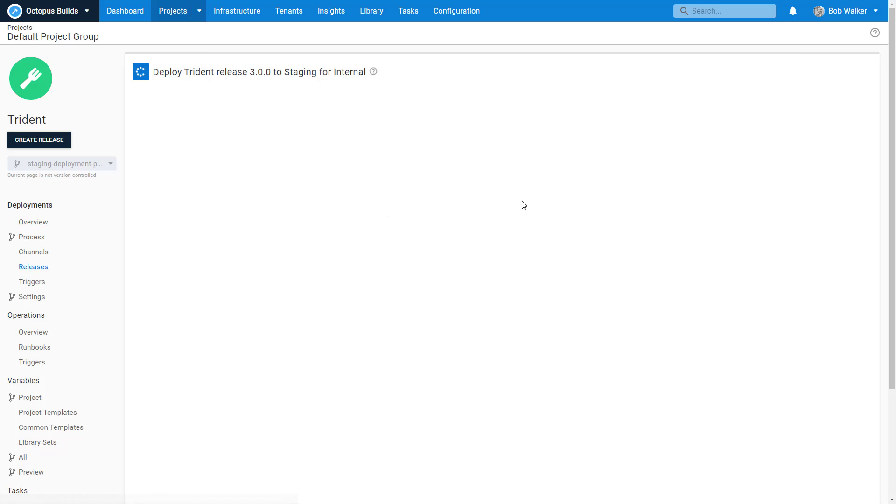
{"action": "scroll", "coordinate": [505, 313], "scroll_direction": "down", "scroll_amount": 8}
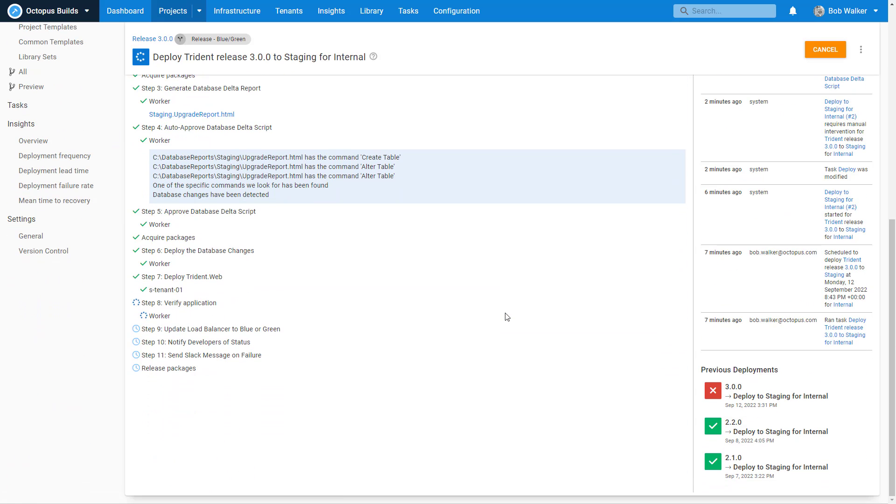
{"action": "left_click", "coordinate": [167, 318]}
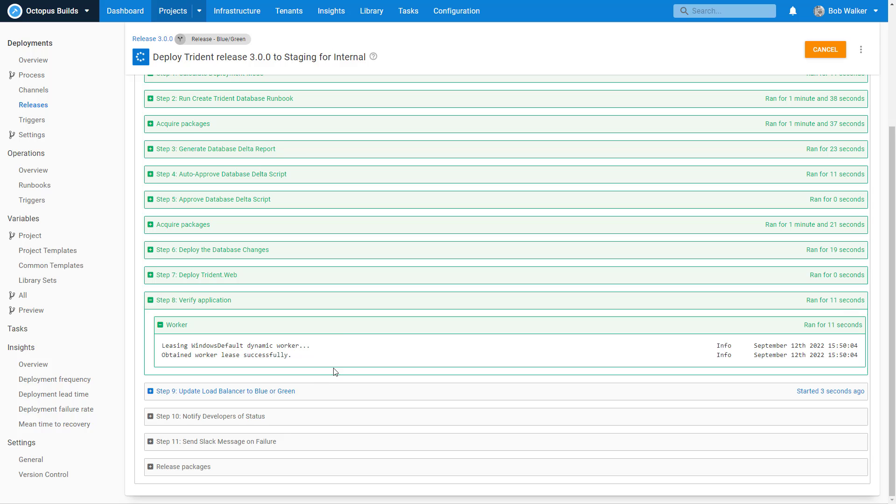
{"action": "left_click", "coordinate": [314, 392]}
{"action": "left_click", "coordinate": [291, 390]}
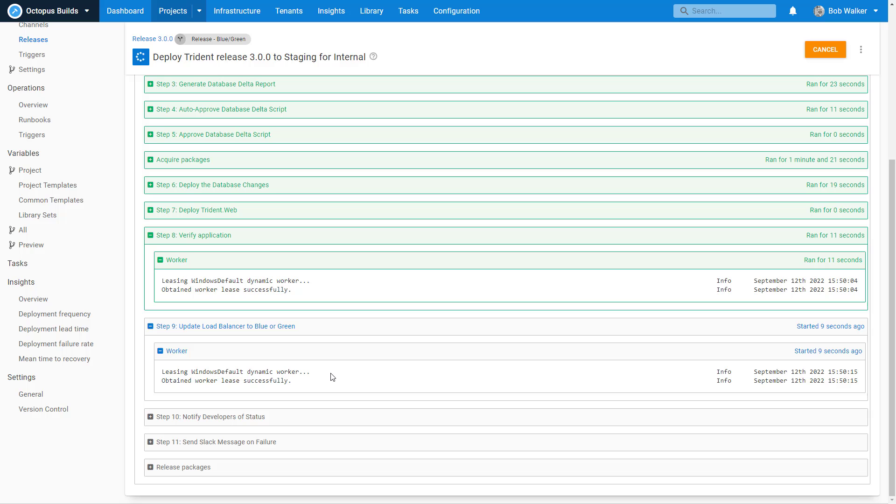
{"action": "scroll", "coordinate": [332, 377], "scroll_direction": "up", "scroll_amount": 5}
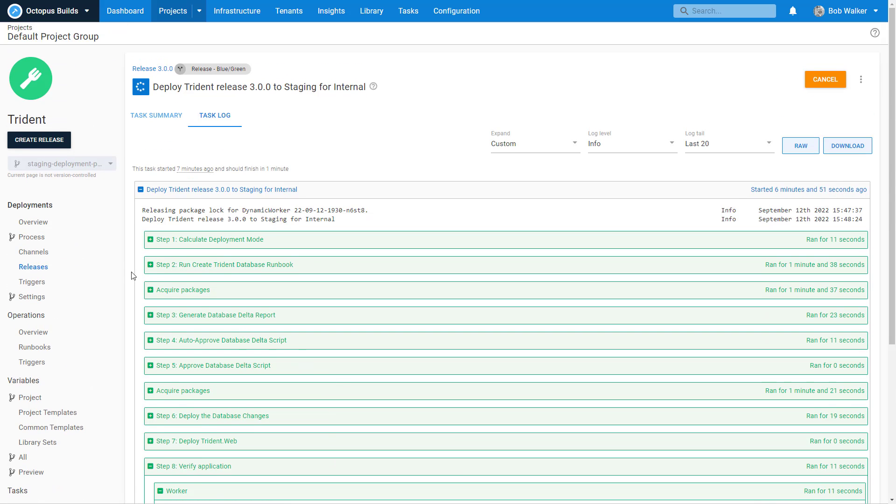
Step: Group Trident's deployment overview by Channel and review each tenant's deployments in the Default, Release and Release Legacy channels
{"action": "left_click", "coordinate": [51, 223]}
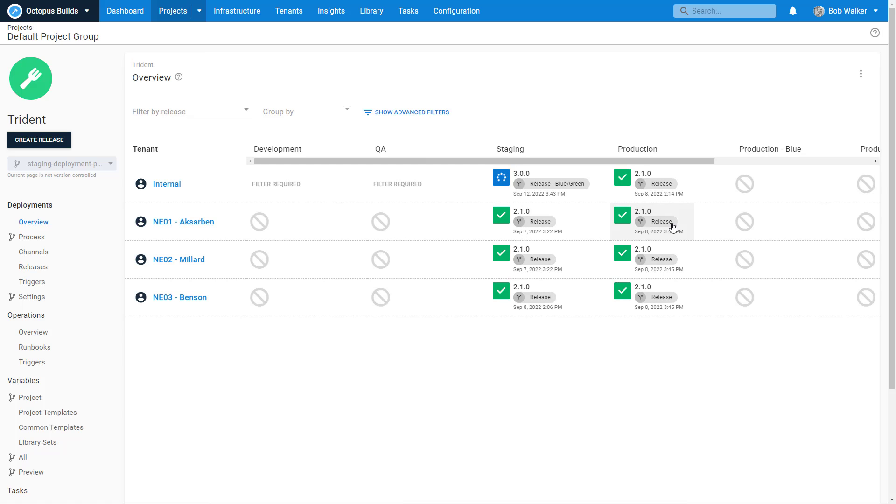
{"action": "left_click", "coordinate": [299, 115]}
{"action": "left_click", "coordinate": [295, 126]}
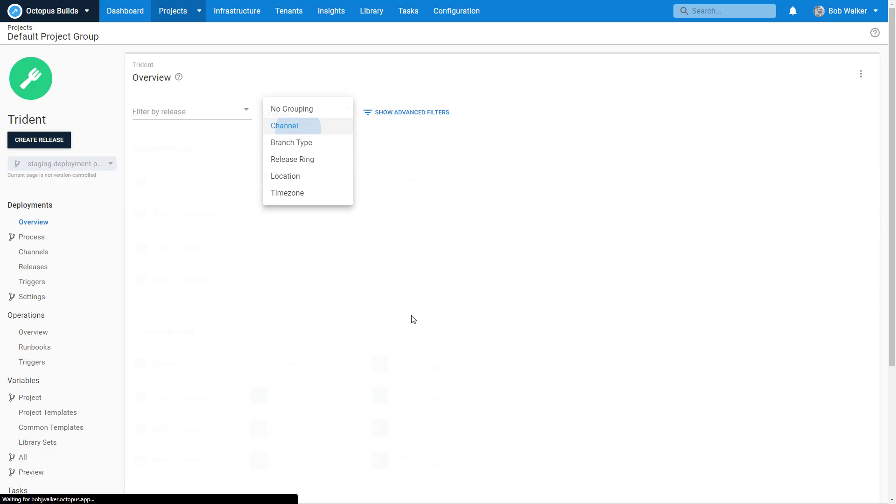
{"action": "scroll", "coordinate": [540, 354], "scroll_direction": "down", "scroll_amount": 3}
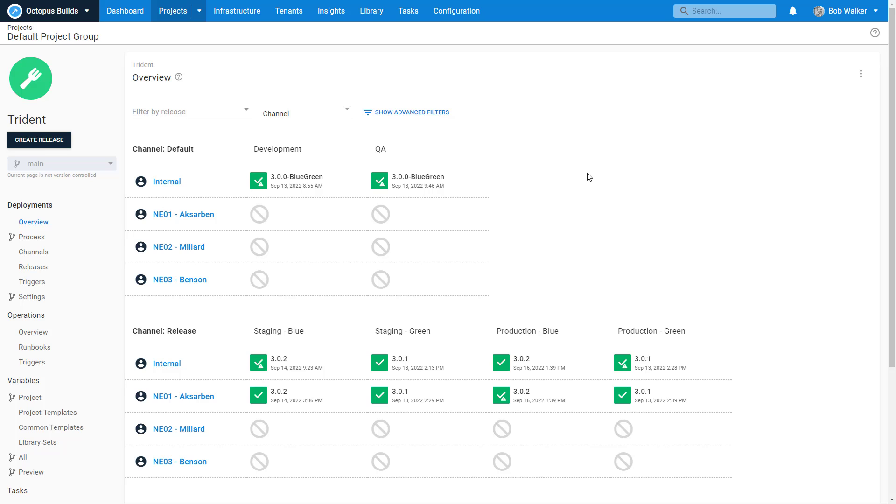
{"action": "scroll", "coordinate": [729, 227], "scroll_direction": "down", "scroll_amount": 4}
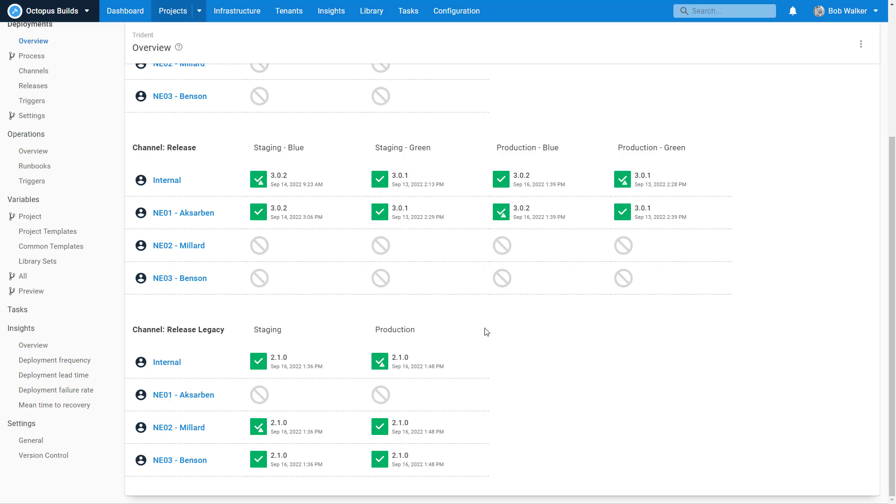
{"action": "scroll", "coordinate": [487, 333], "scroll_direction": "up", "scroll_amount": 3}
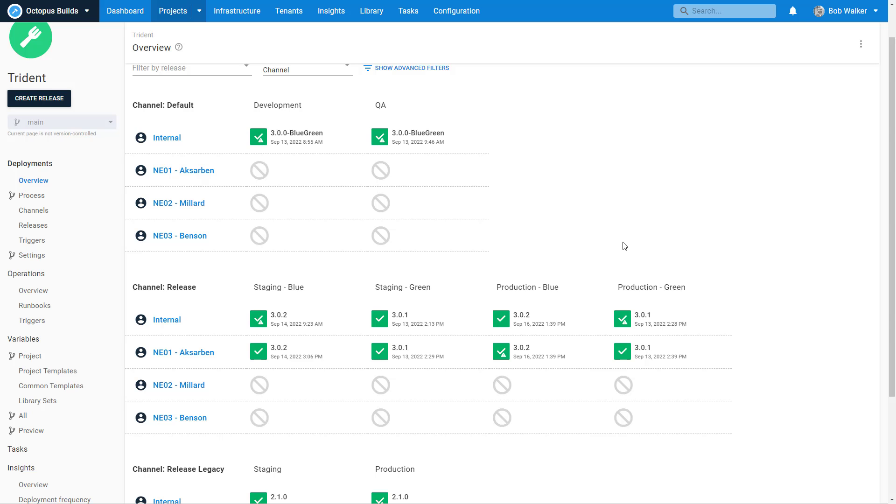
{"action": "scroll", "coordinate": [625, 246], "scroll_direction": "down", "scroll_amount": 2}
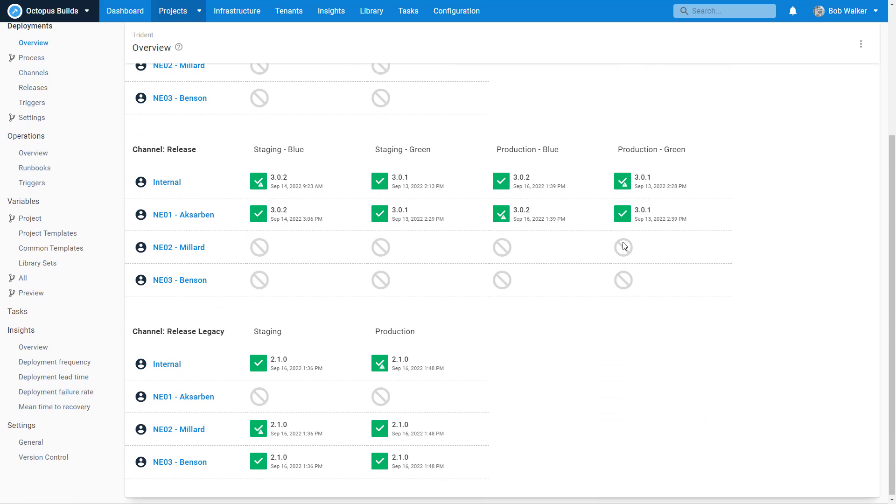
{"action": "scroll", "coordinate": [625, 246], "scroll_direction": "up", "scroll_amount": 3}
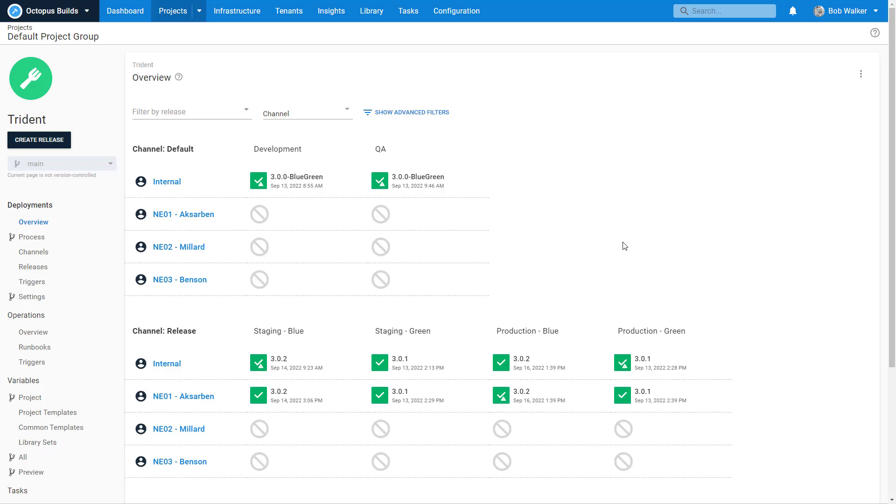
Step: Examine which Trident environments are connected to the NE01 - Aksarben tenant, and return to Trident's deployment overview
{"action": "left_click", "coordinate": [288, 14]}
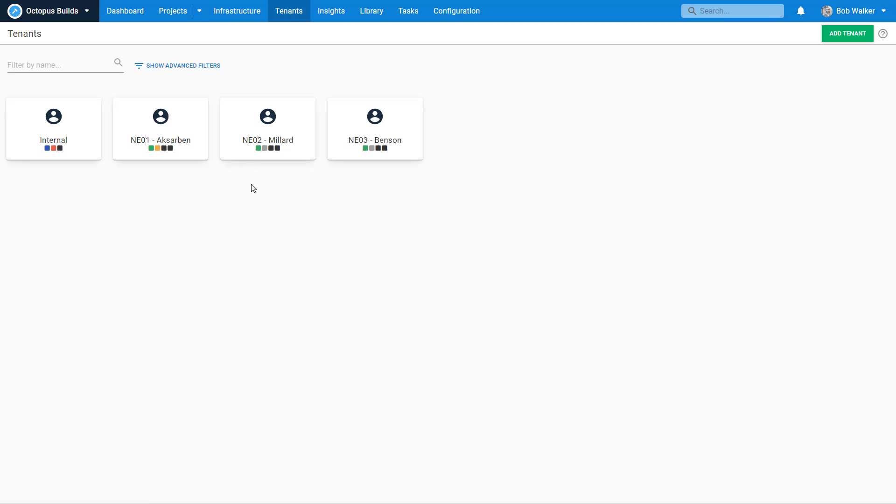
{"action": "left_click", "coordinate": [187, 151]}
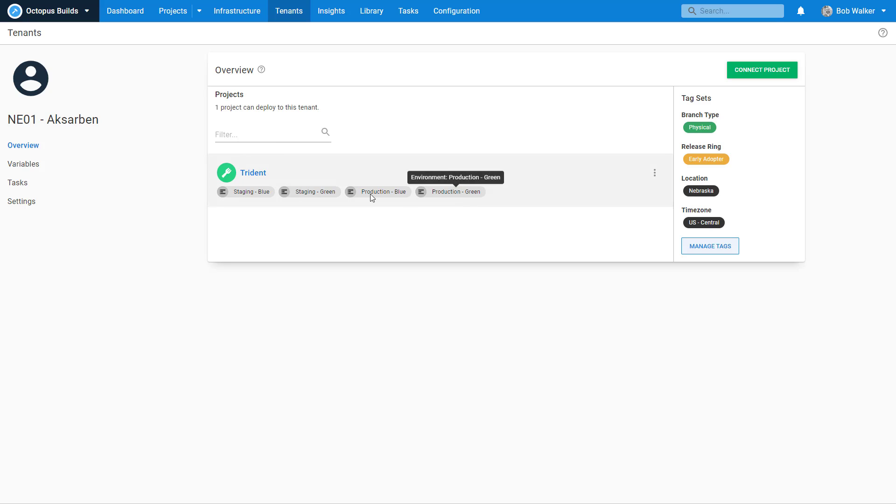
{"action": "key", "text": "alt+Left"}
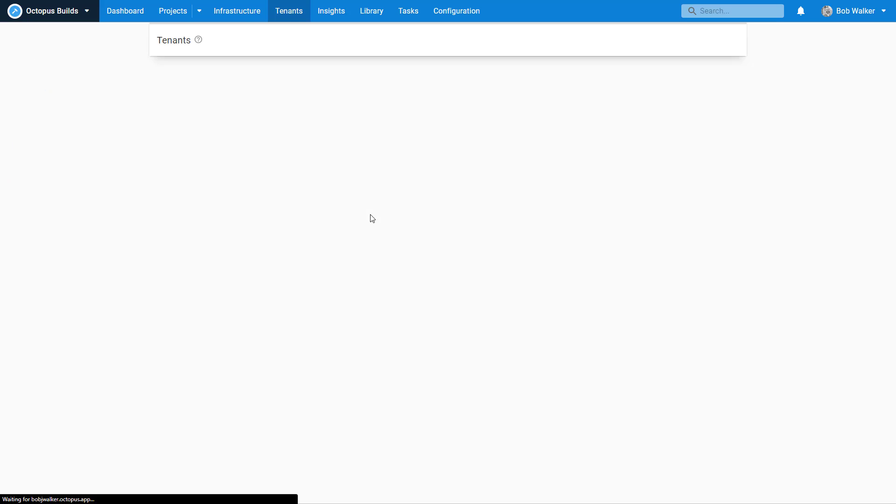
{"action": "key", "text": "alt+Left"}
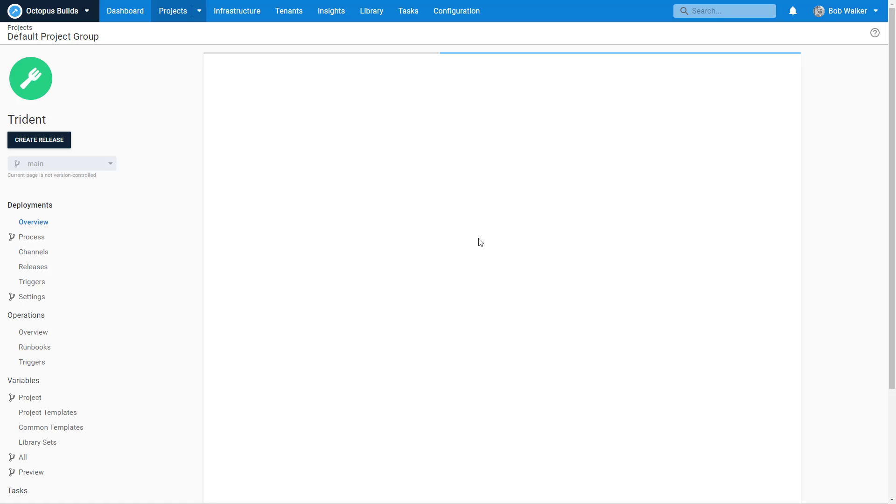
Step: Compare the tenants' deployments in the Release channel with those in Release Legacy, checking NE01 - Aksarben's links to Staging and Production
{"action": "scroll", "coordinate": [580, 242], "scroll_direction": "down", "scroll_amount": 3}
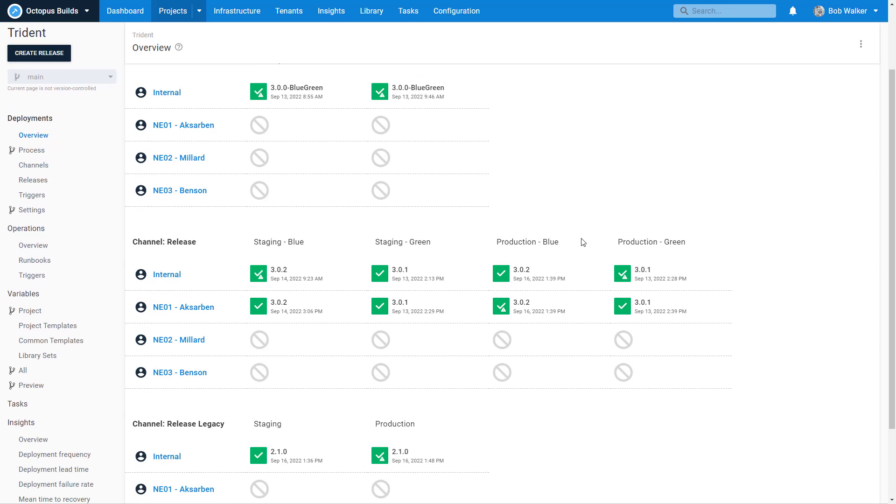
{"action": "left_click_drag", "start_coordinate": [564, 194], "coordinate": [476, 195]}
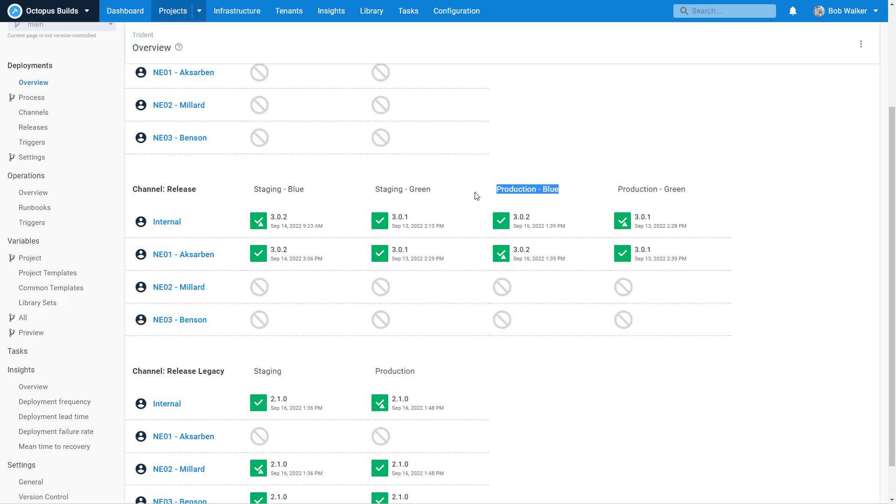
{"action": "left_click", "coordinate": [590, 424]}
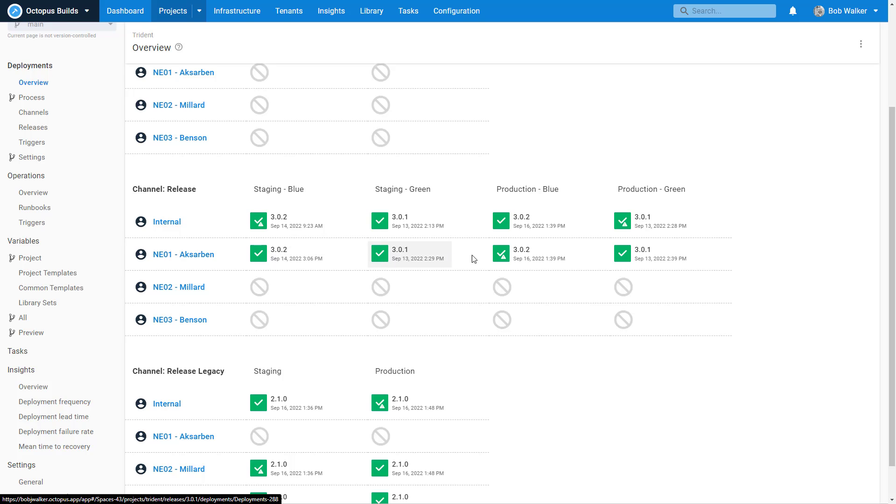
{"action": "scroll", "coordinate": [681, 352], "scroll_direction": "down", "scroll_amount": 2}
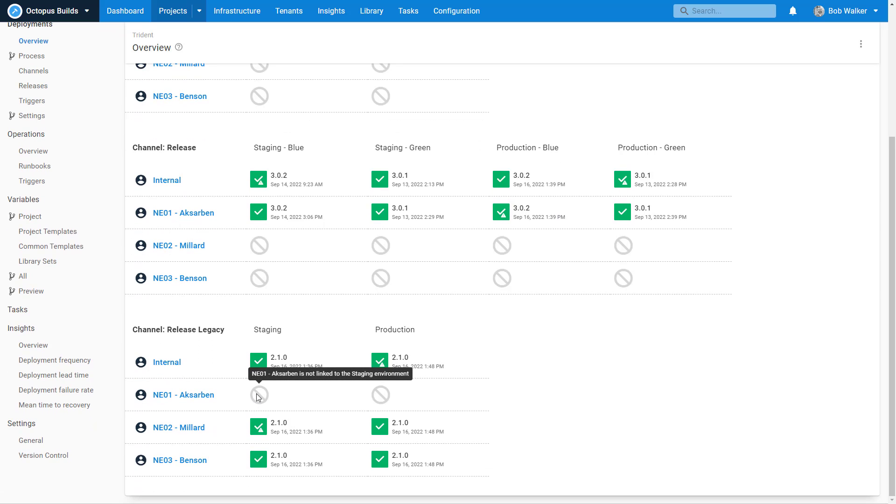
{"action": "mouse_move", "coordinate": [384, 393]}
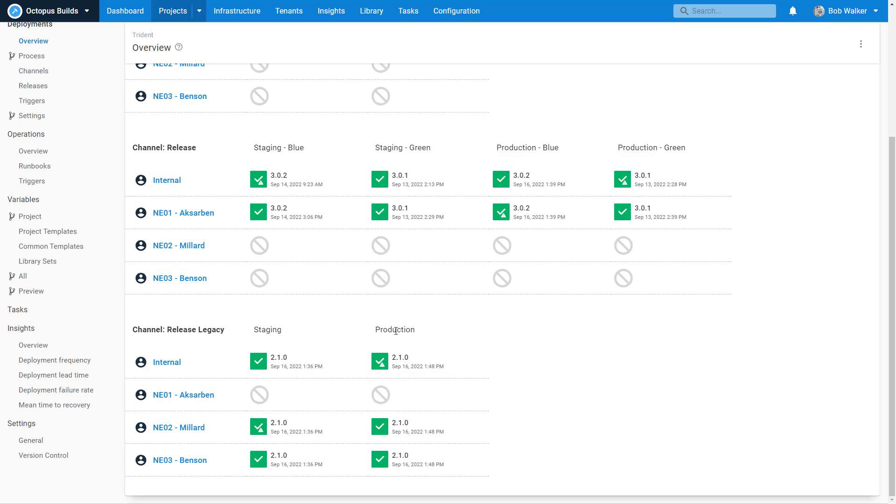
{"action": "mouse_move", "coordinate": [299, 434]}
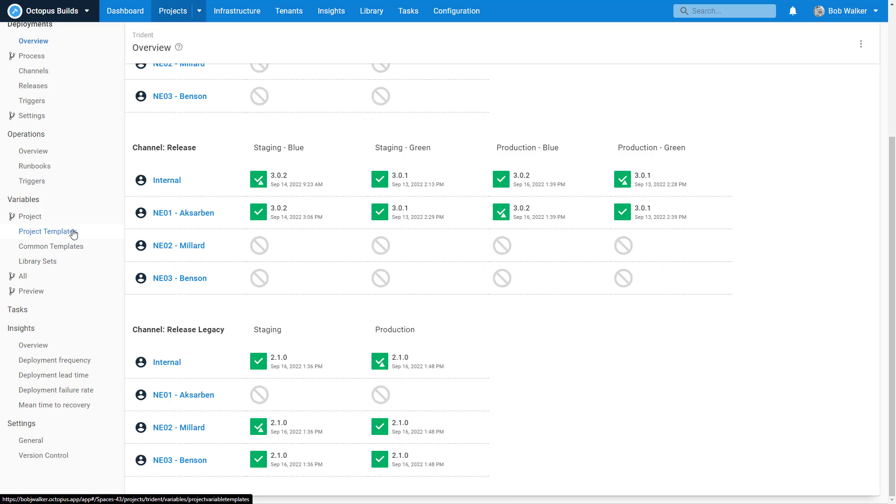
Step: Examine the Project.Database.Name values and their environment scopes in Trident's project variables on the main branch
{"action": "scroll", "coordinate": [74, 233], "scroll_direction": "up", "scroll_amount": 2}
{"action": "scroll", "coordinate": [73, 233], "scroll_direction": "up", "scroll_amount": 1}
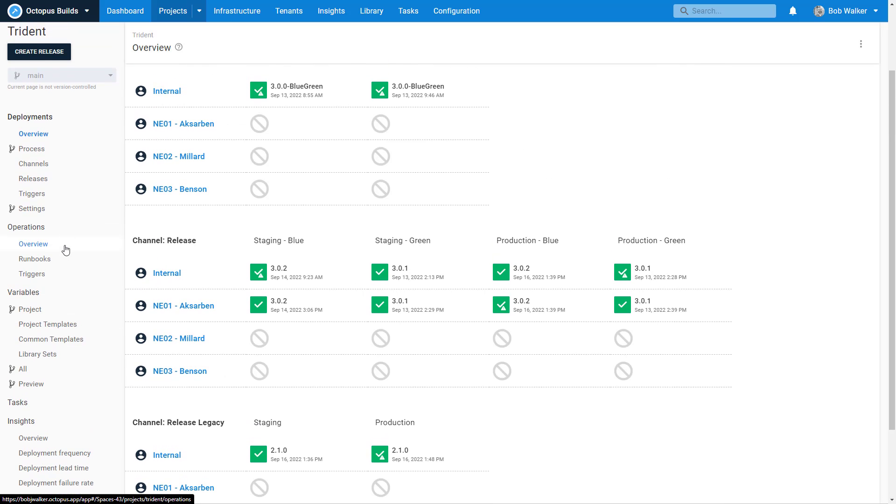
{"action": "left_click", "coordinate": [49, 311]}
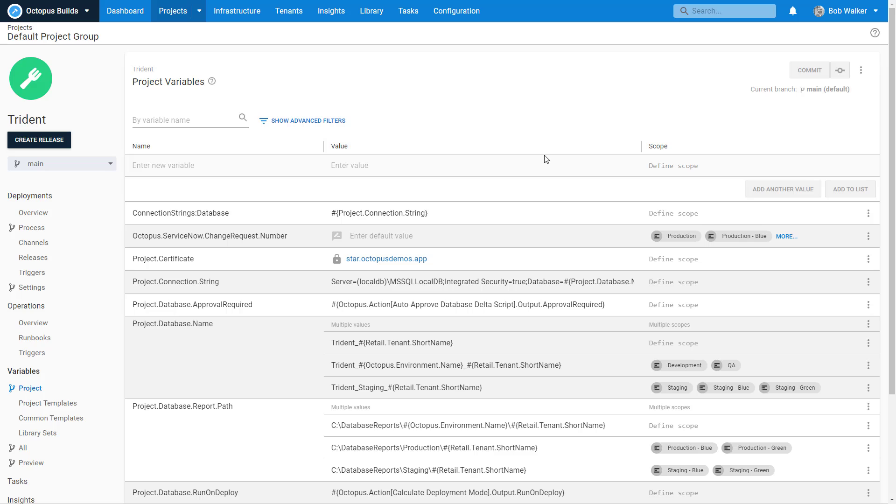
{"action": "scroll", "coordinate": [546, 159], "scroll_direction": "down", "scroll_amount": 3}
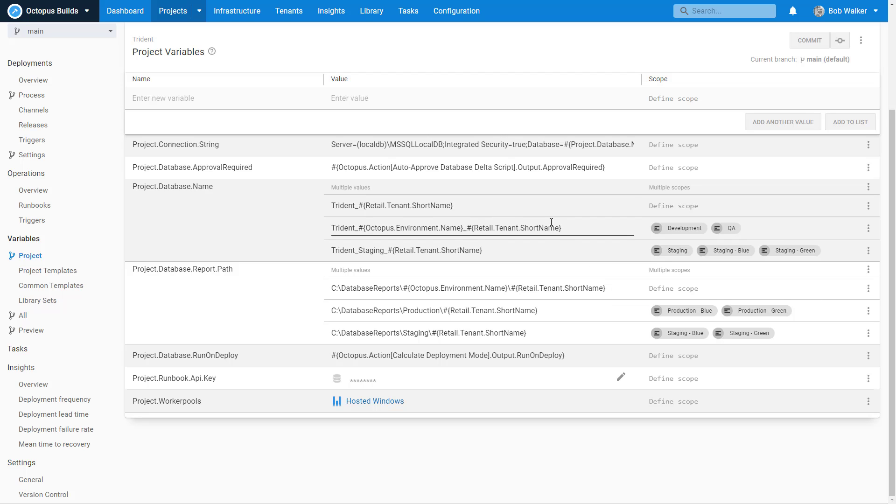
{"action": "left_click", "coordinate": [569, 228]}
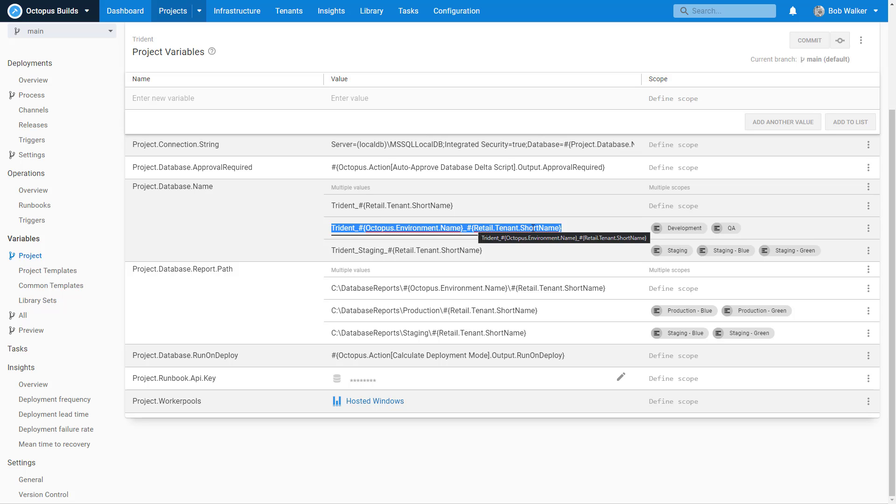
{"action": "left_click", "coordinate": [384, 252]}
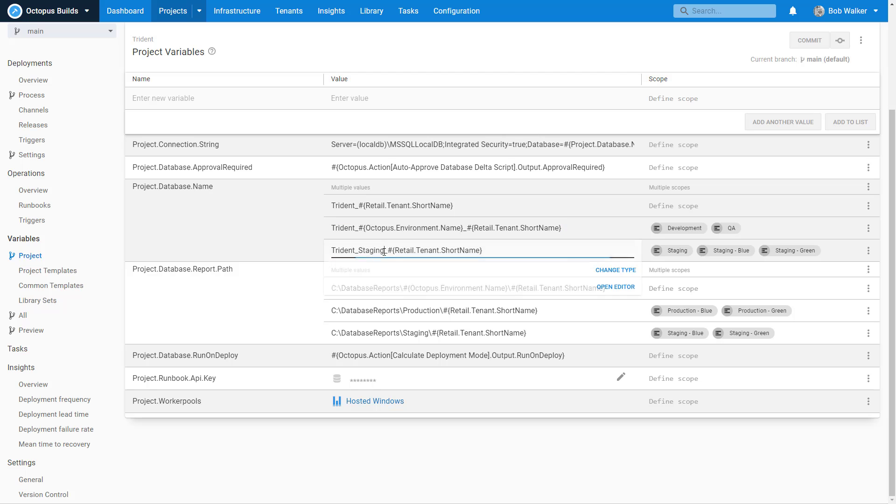
{"action": "left_click_drag", "start_coordinate": [384, 252], "coordinate": [343, 248]}
{"action": "left_click", "coordinate": [386, 251]}
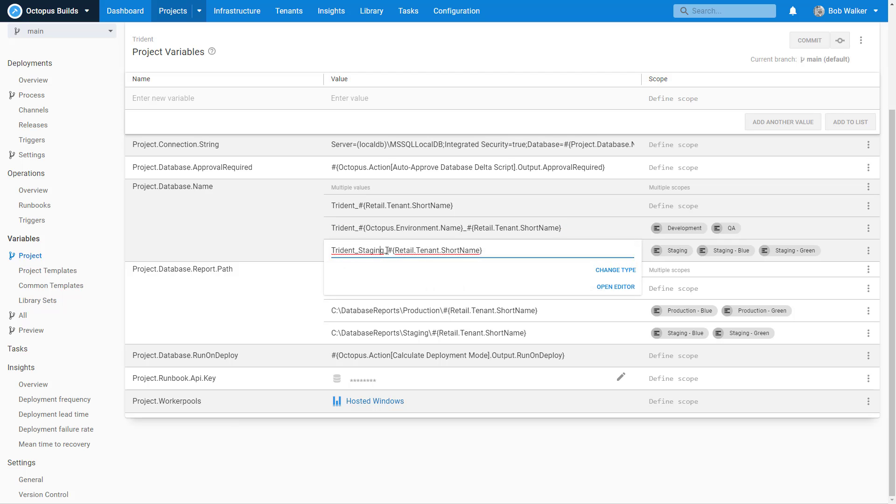
{"action": "left_click_drag", "start_coordinate": [487, 250], "coordinate": [282, 262]}
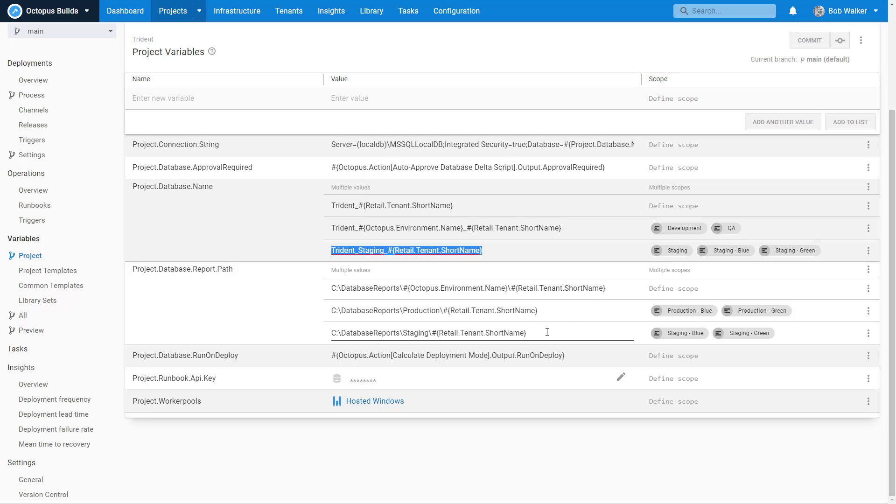
Step: Examine the Project.Database.Report.Path values scoped to the blue and green Staging and Production environments
{"action": "left_click_drag", "start_coordinate": [527, 333], "coordinate": [405, 331]}
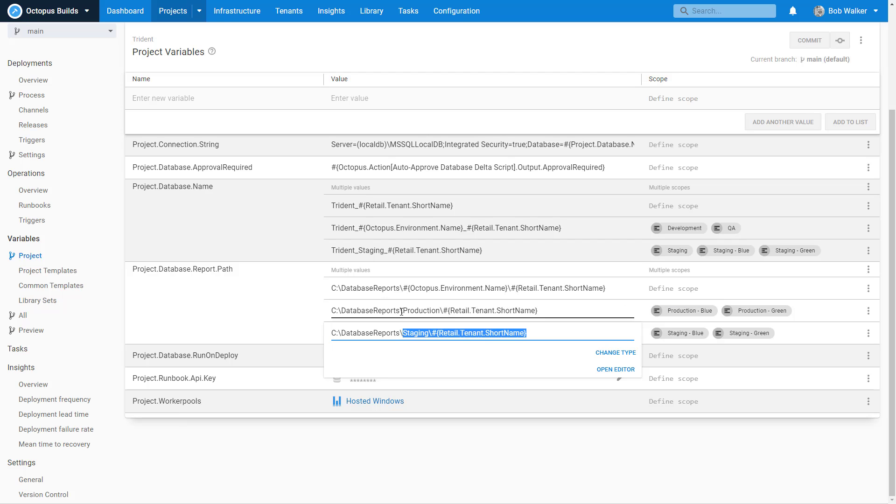
{"action": "left_click", "coordinate": [284, 318]}
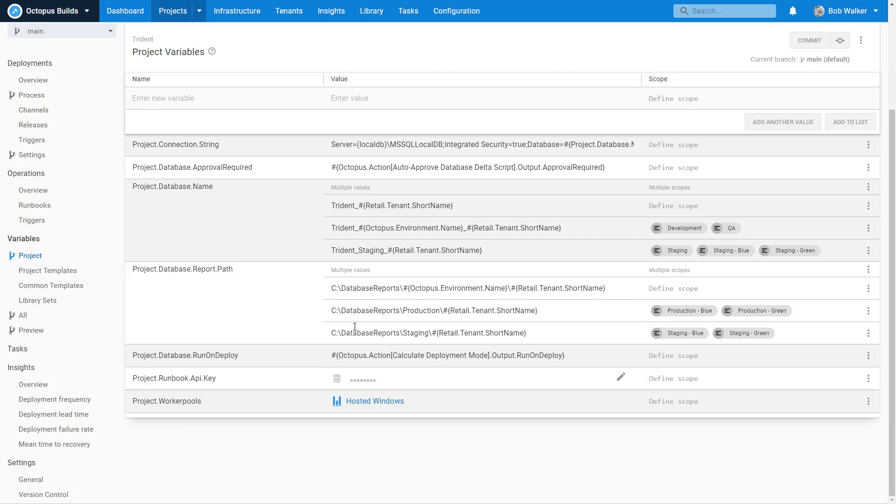
{"action": "double_click", "coordinate": [411, 332]}
{"action": "left_click", "coordinate": [223, 313]}
{"action": "scroll", "coordinate": [229, 317], "scroll_direction": "up", "scroll_amount": 3}
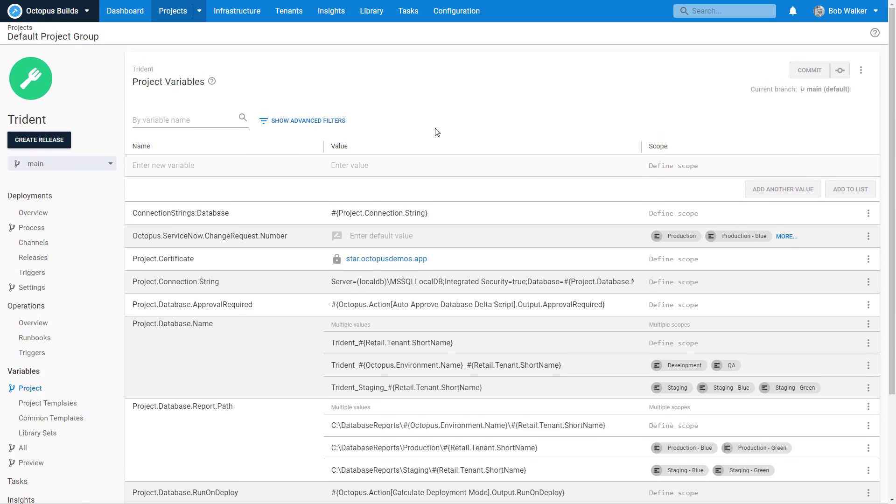
Step: Group Trident's deployment overview by channel and compare the tenants' deployments across the Default, Release and Release Legacy channels
{"action": "left_click", "coordinate": [43, 214]}
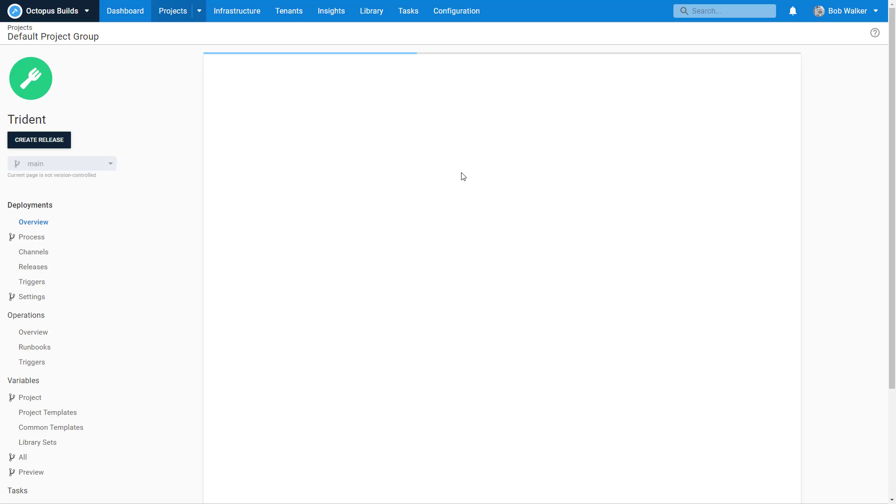
{"action": "left_click_drag", "start_coordinate": [499, 161], "coordinate": [430, 162]}
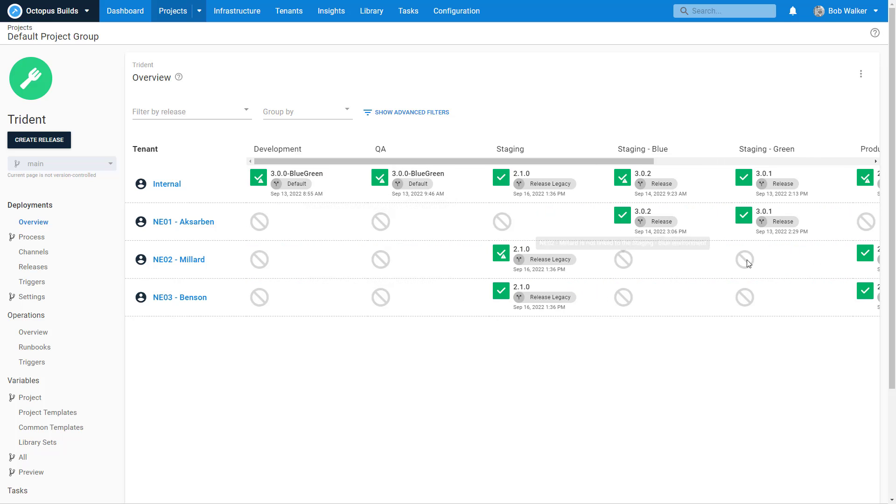
{"action": "left_click", "coordinate": [304, 111]}
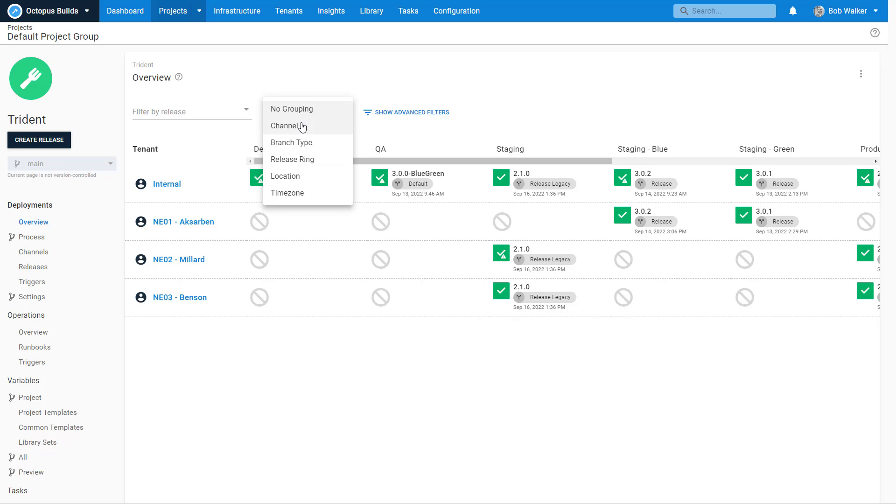
{"action": "left_click", "coordinate": [302, 126]}
{"action": "scroll", "coordinate": [750, 276], "scroll_direction": "down", "scroll_amount": 4}
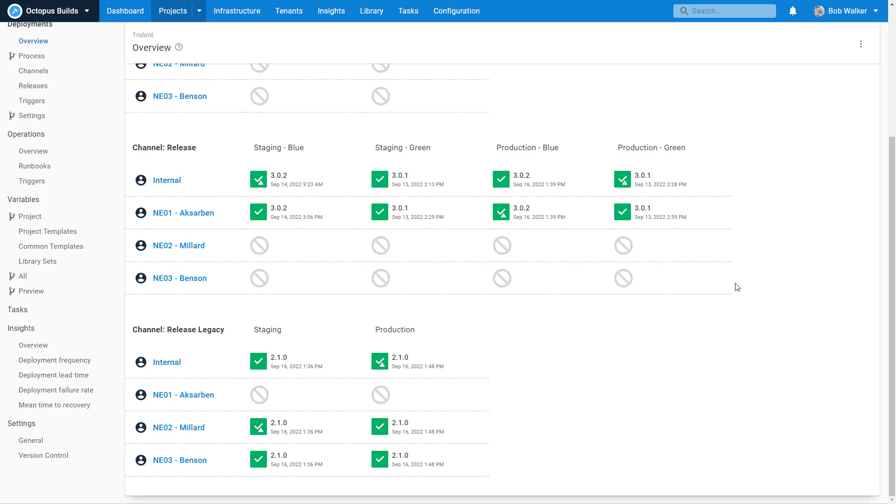
{"action": "scroll", "coordinate": [737, 287], "scroll_direction": "up", "scroll_amount": 1}
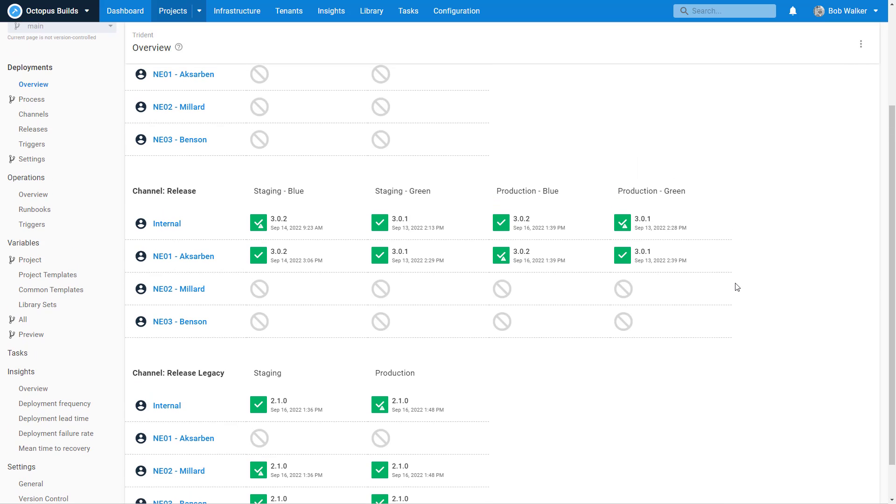
{"action": "scroll", "coordinate": [737, 286], "scroll_direction": "up", "scroll_amount": 3}
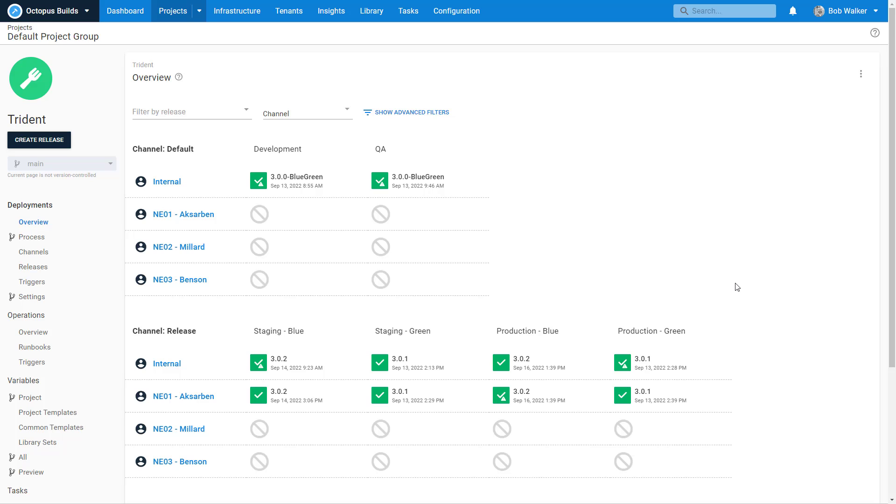
{"action": "scroll", "coordinate": [737, 287], "scroll_direction": "down", "scroll_amount": 2}
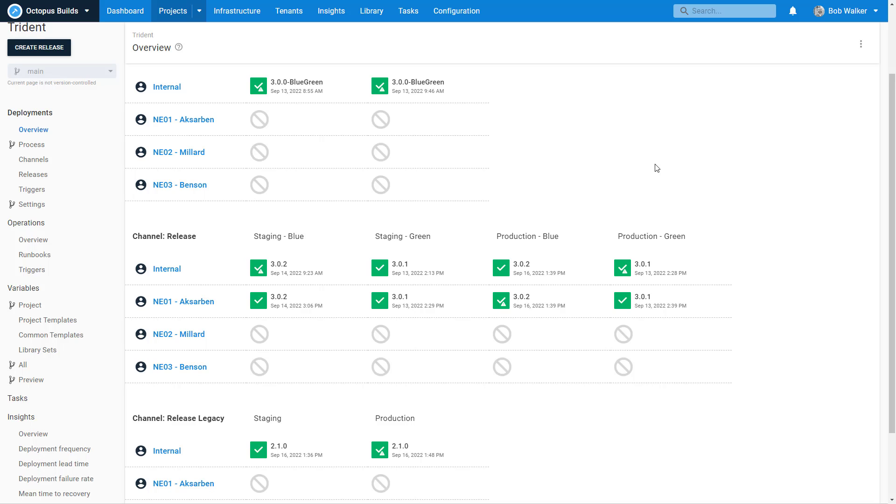
Step: Review Trident's deployment process on the main branch, checking which steps are scoped to Staging - Blue, Staging - Green or the Release channel
{"action": "left_click", "coordinate": [51, 149]}
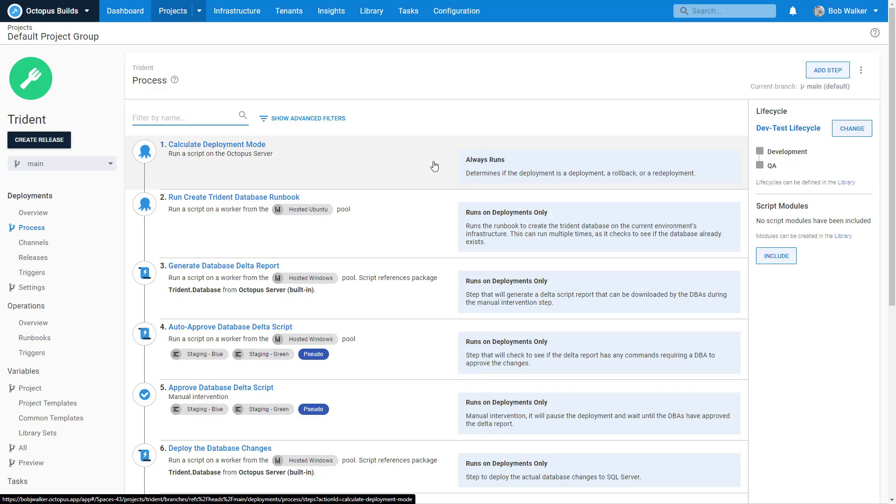
{"action": "scroll", "coordinate": [434, 166], "scroll_direction": "down", "scroll_amount": 1}
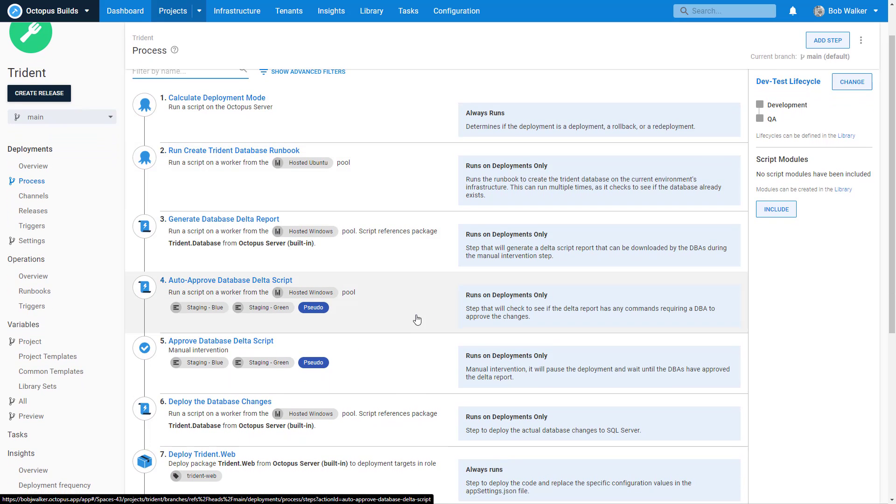
{"action": "scroll", "coordinate": [417, 319], "scroll_direction": "down", "scroll_amount": 1}
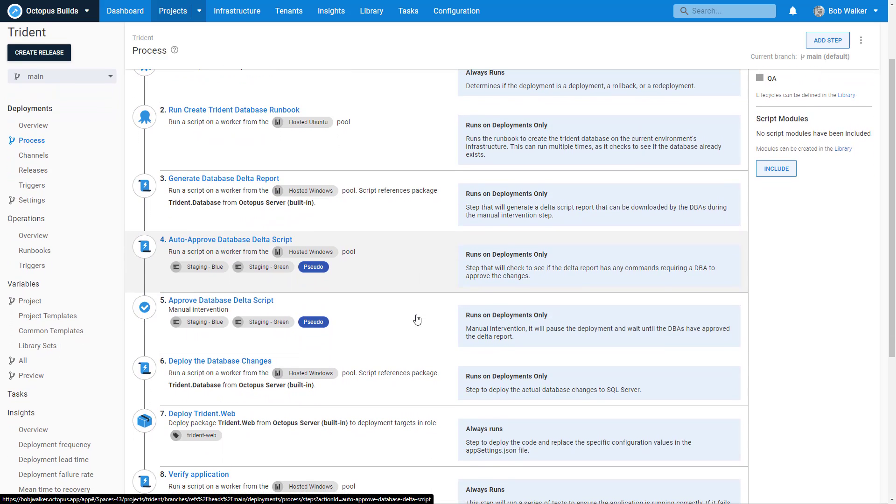
{"action": "scroll", "coordinate": [417, 319], "scroll_direction": "down", "scroll_amount": 1}
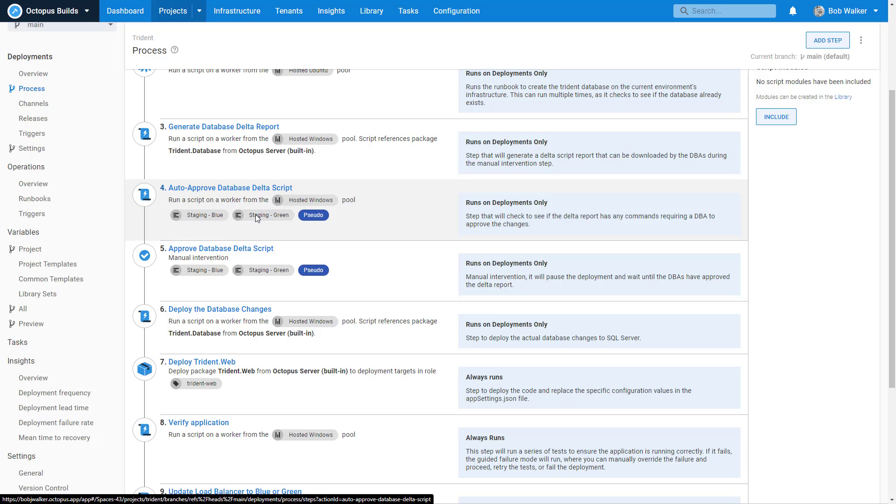
{"action": "scroll", "coordinate": [383, 278], "scroll_direction": "down", "scroll_amount": 4}
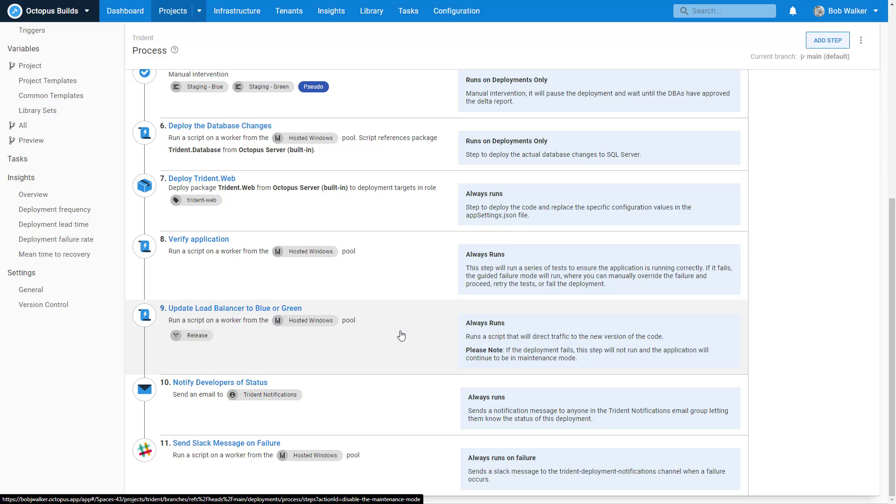
{"action": "scroll", "coordinate": [401, 335], "scroll_direction": "up", "scroll_amount": 6}
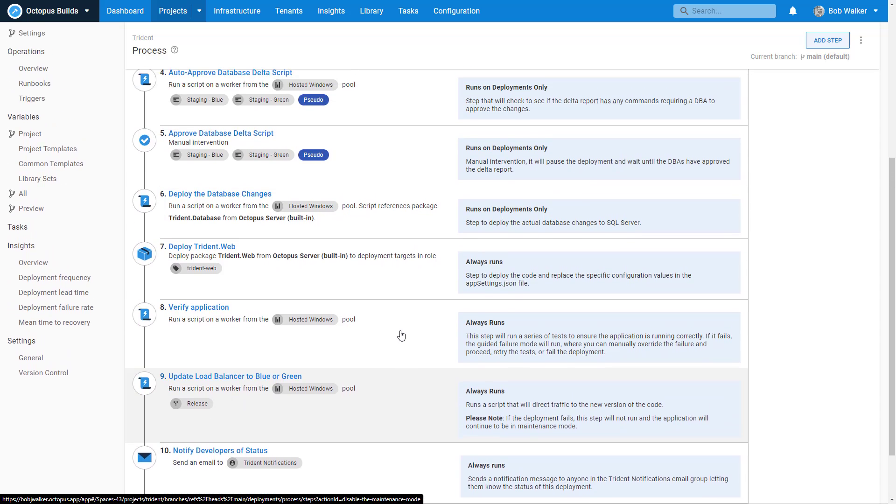
{"action": "scroll", "coordinate": [401, 335], "scroll_direction": "up", "scroll_amount": 1}
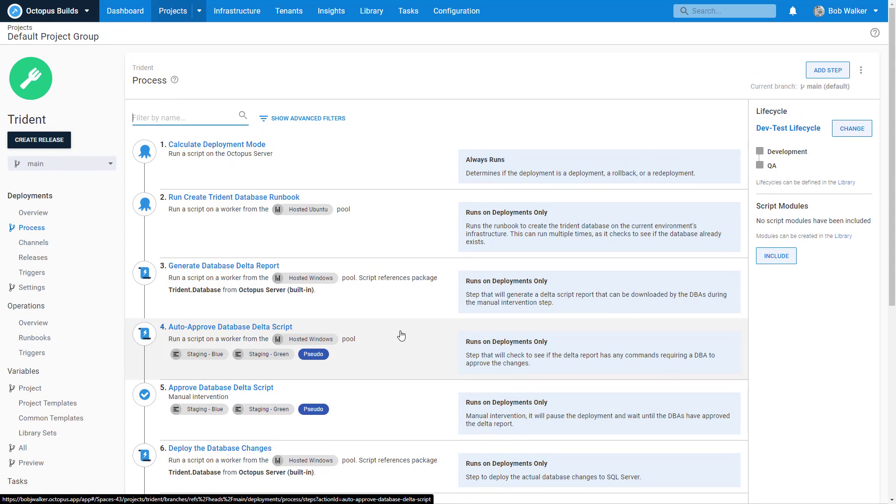